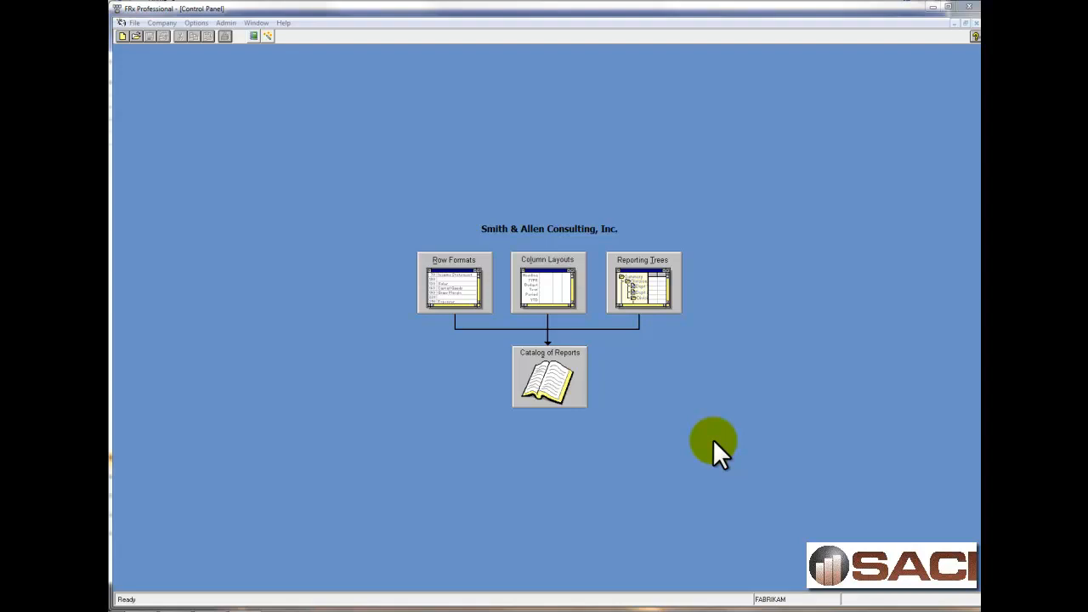
# Create a new row format and enter the description "Assets" with format code DES in row 100.
pyautogui.click(453, 289)
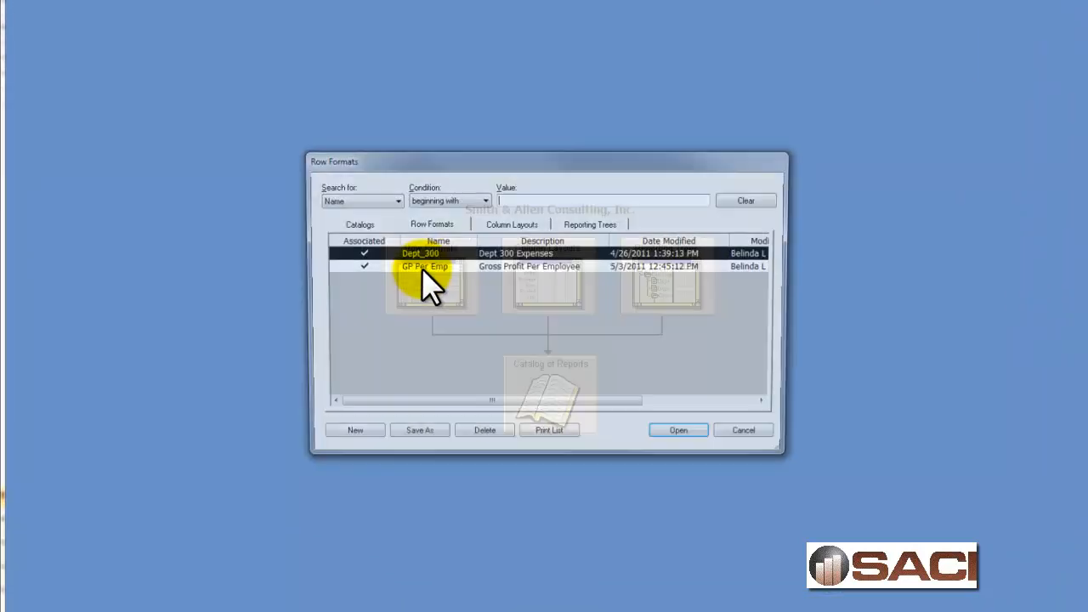
pyautogui.click(357, 425)
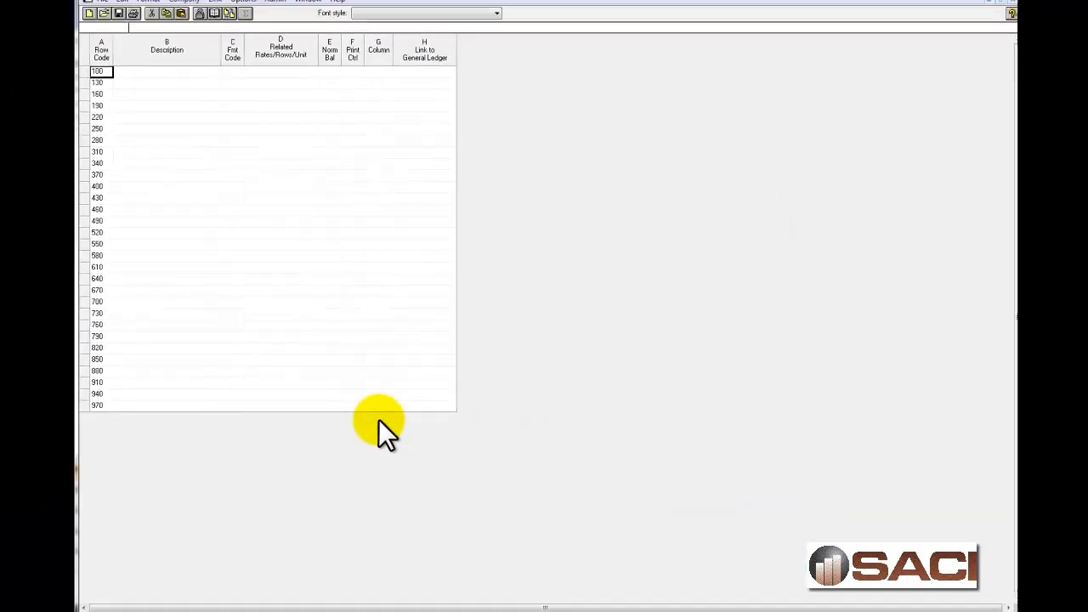
pyautogui.click(188, 68)
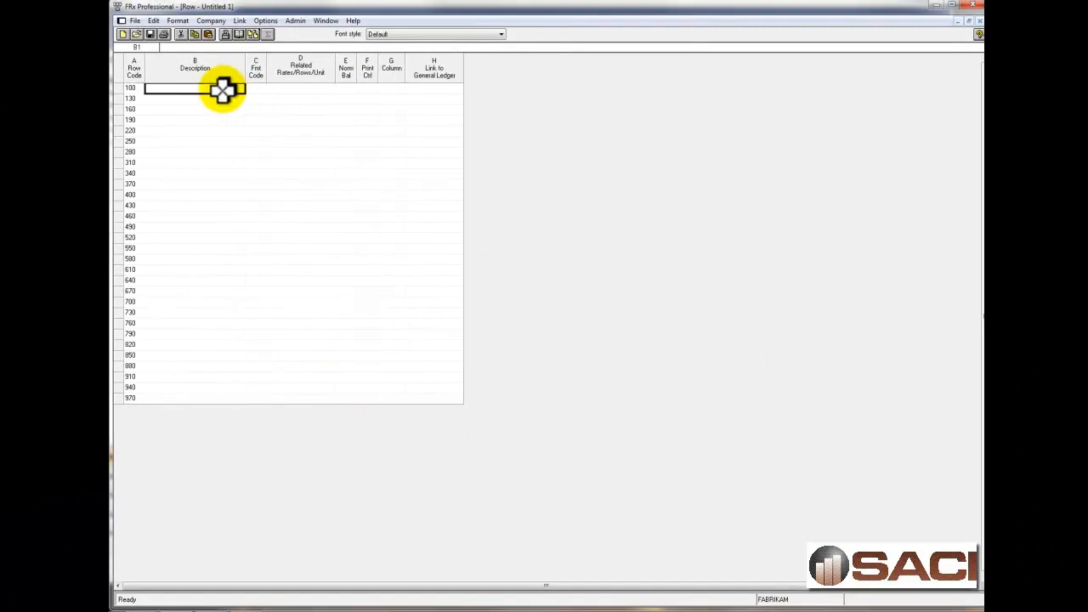
pyautogui.write('Assets')
pyautogui.press('Tab')
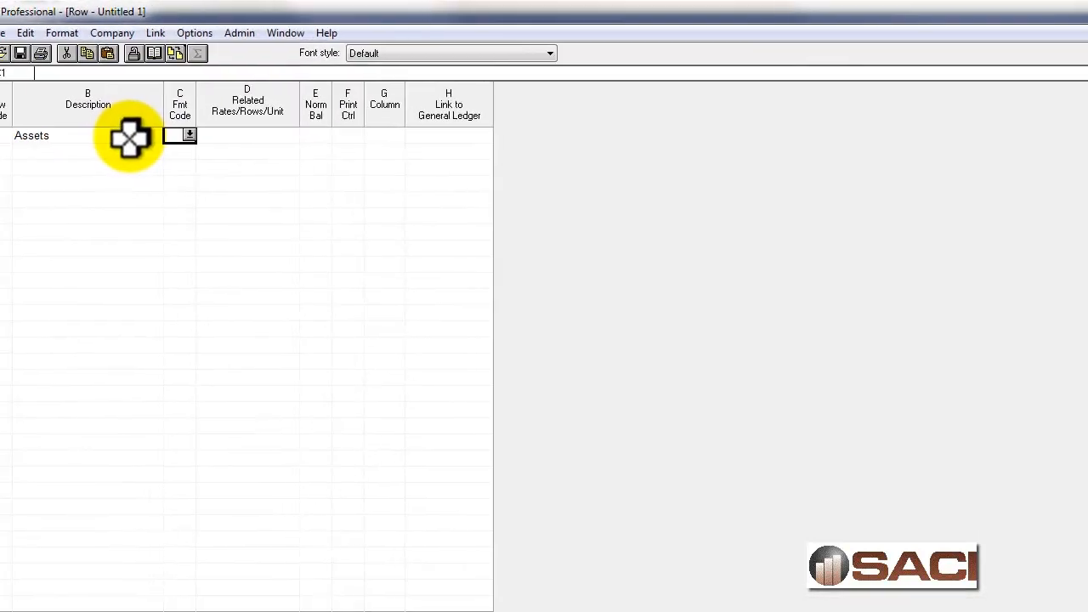
pyautogui.write('des')
pyautogui.press('Return')
# Add rows from the chart of accounts starting at row code 130 for natural accounts 0001 to 1999, overwriting existing rows.
pyautogui.click(121, 150)
pyautogui.click(73, 32)
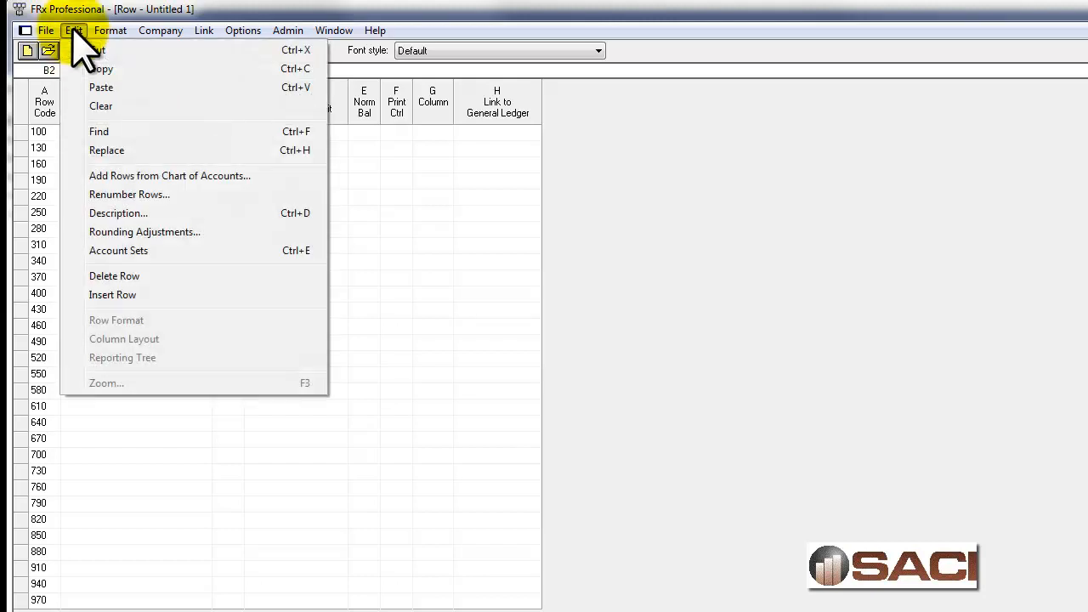
pyautogui.click(119, 176)
pyautogui.click(643, 457)
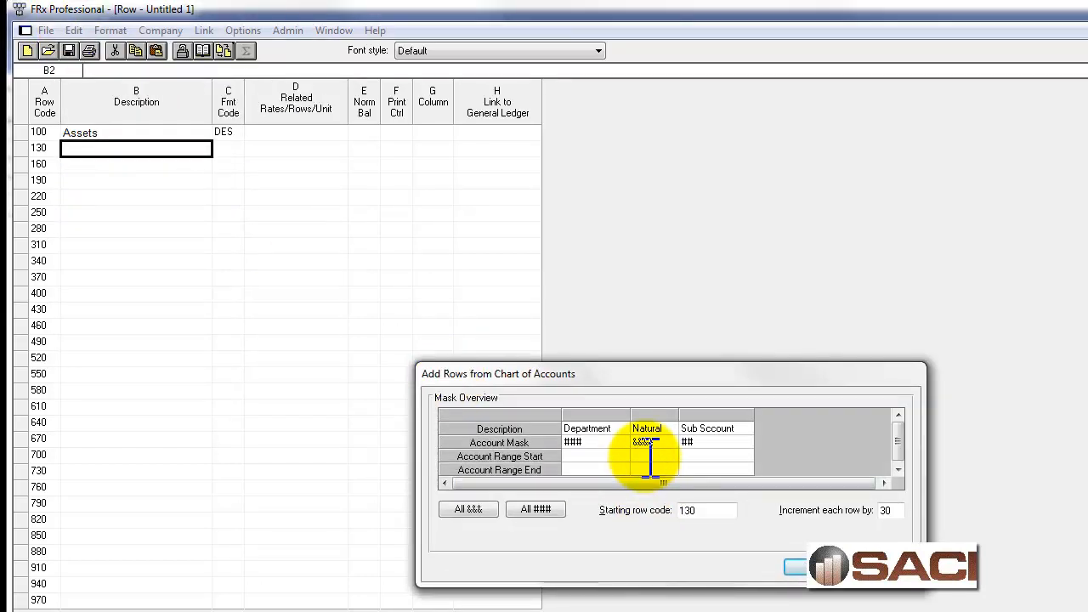
pyautogui.press('Tab')
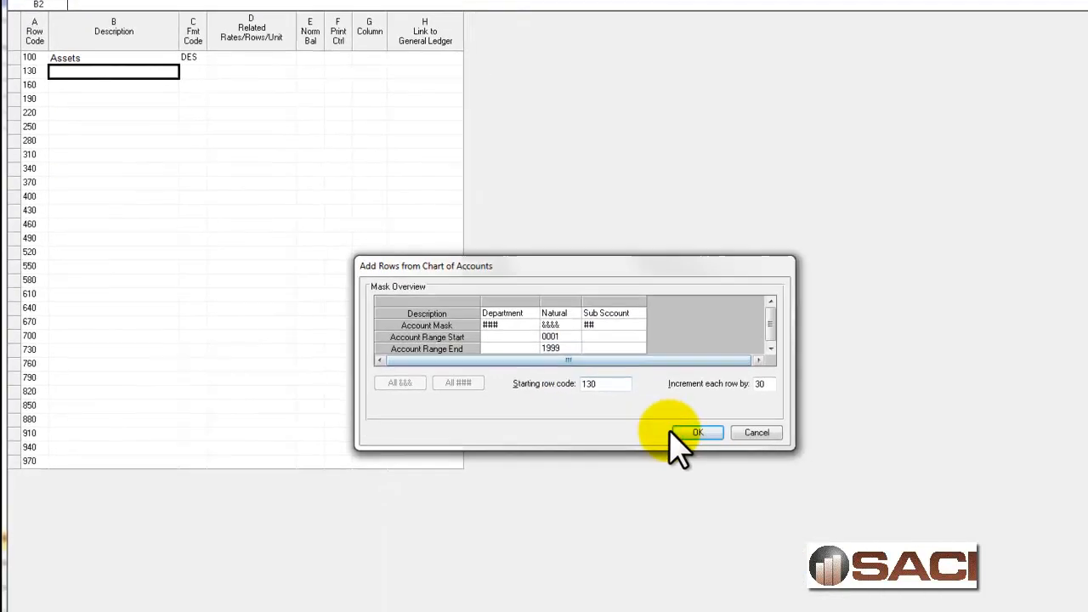
pyautogui.click(807, 562)
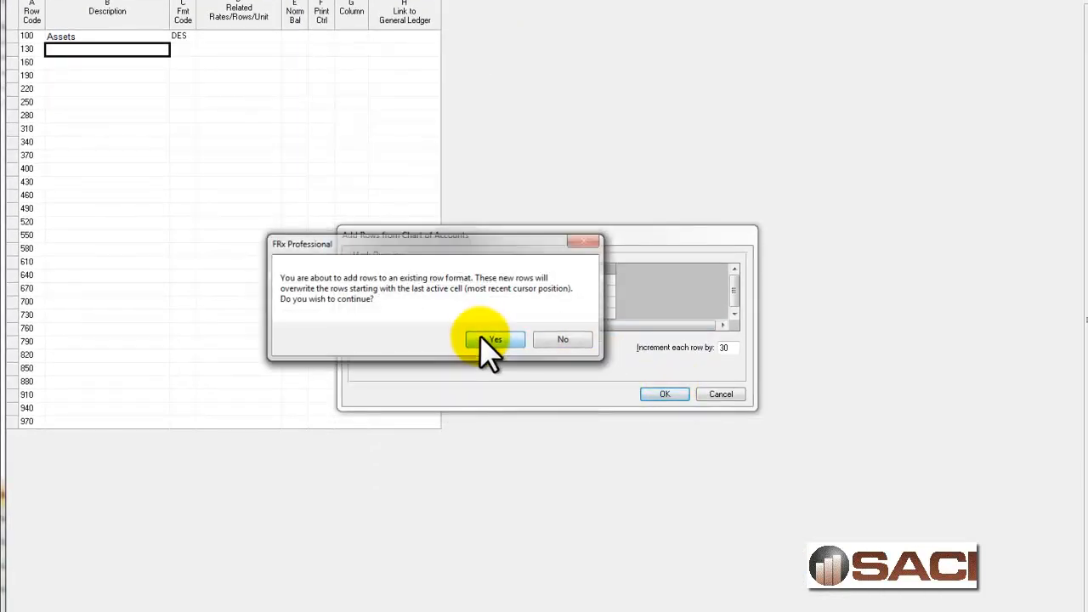
pyautogui.click(490, 342)
# Clear the normal balance code of the Inventory Returns - Retail/Parts row.
pyautogui.scroll(-3, 221, 357)
pyautogui.scroll(-1, 224, 364)
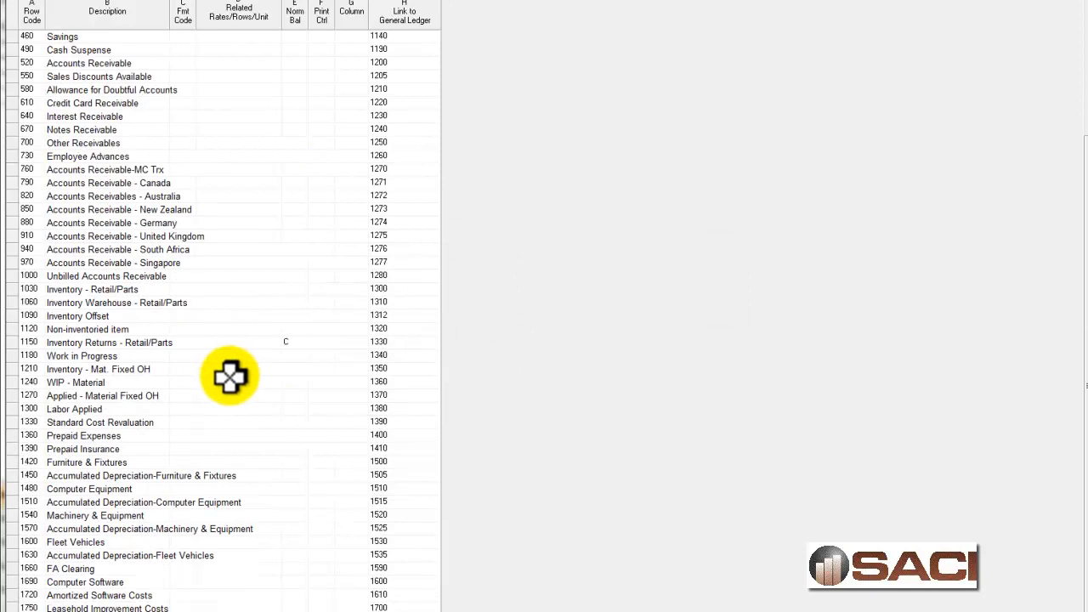
pyautogui.scroll(4, 289, 293)
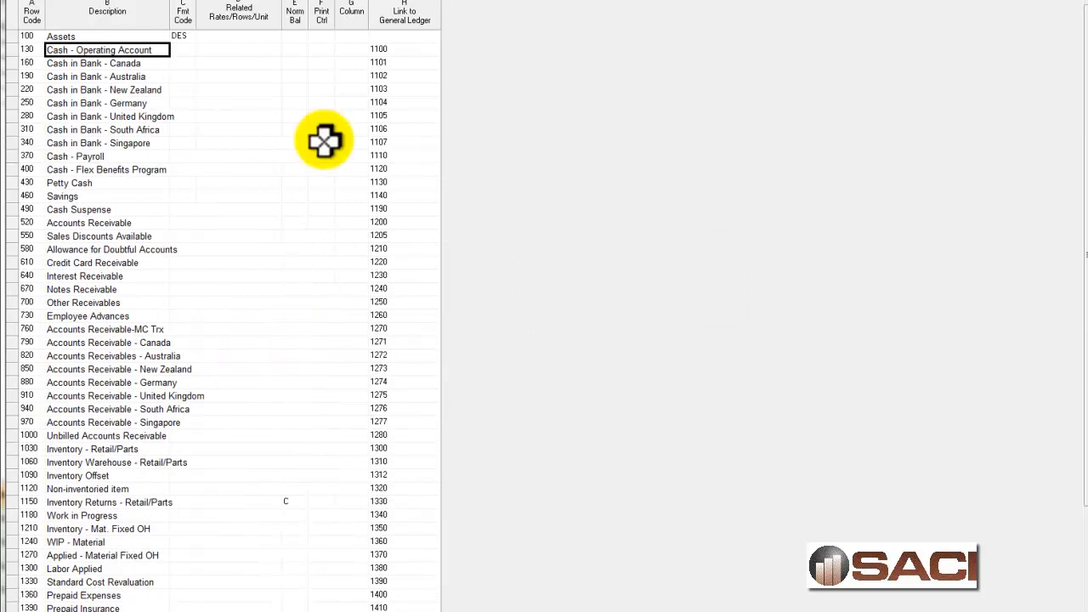
pyautogui.scroll(-4, 267, 496)
pyautogui.click(294, 341)
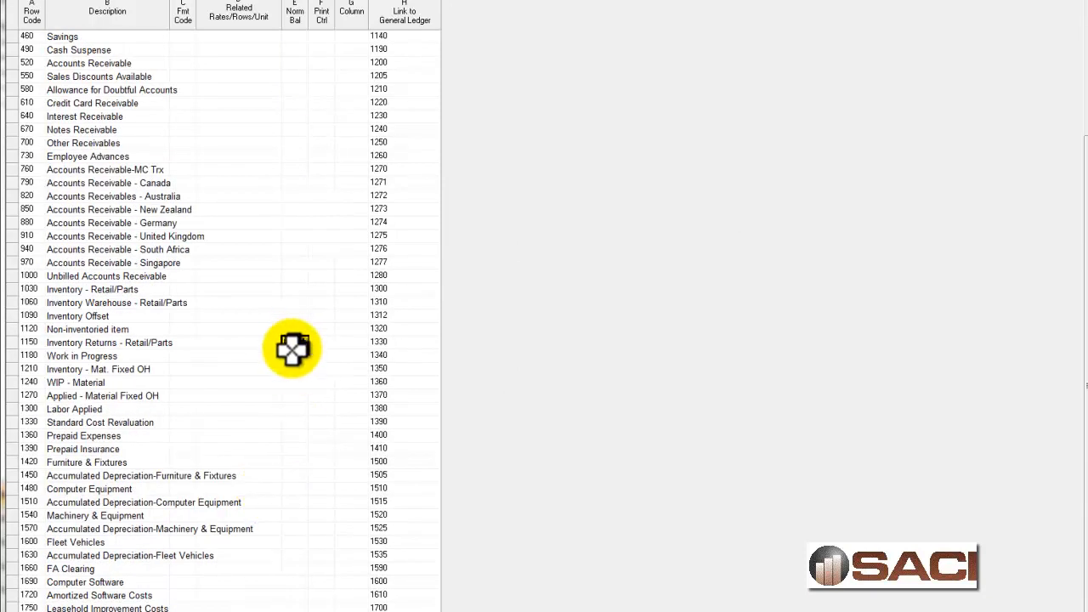
pyautogui.press('BackSpace')
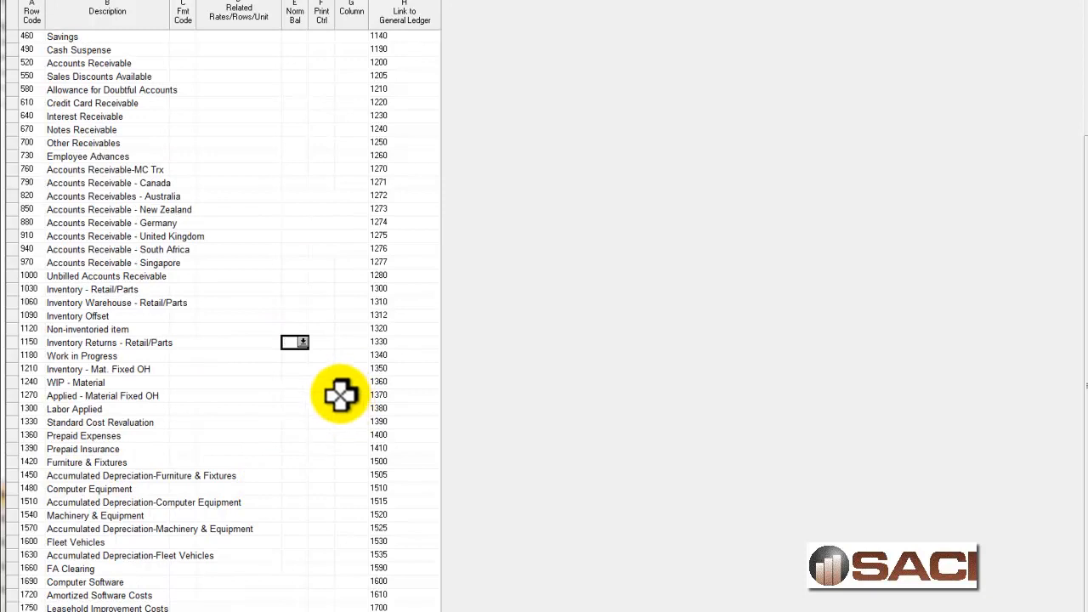
# Set the format code of row 1840, below the last asset account, to Underscore Amounts.
pyautogui.click(267, 602)
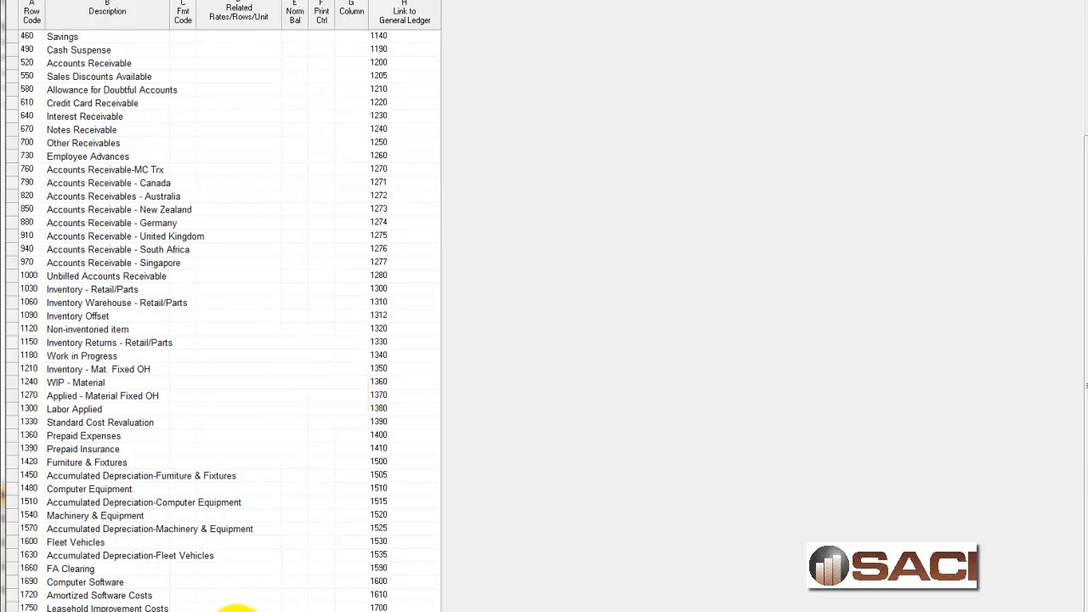
pyautogui.press('Down')
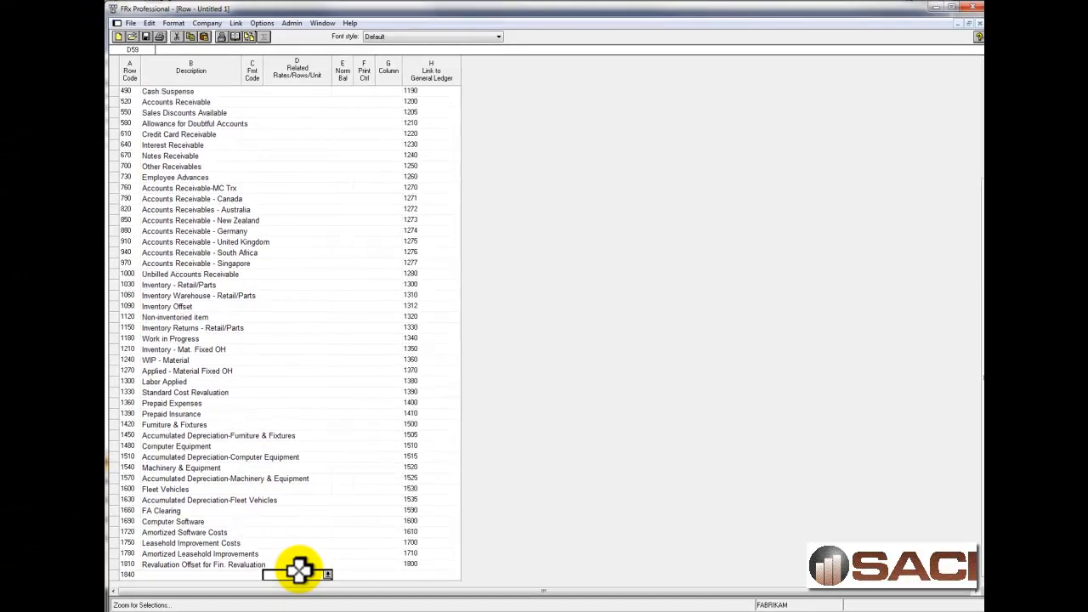
pyautogui.press('Left')
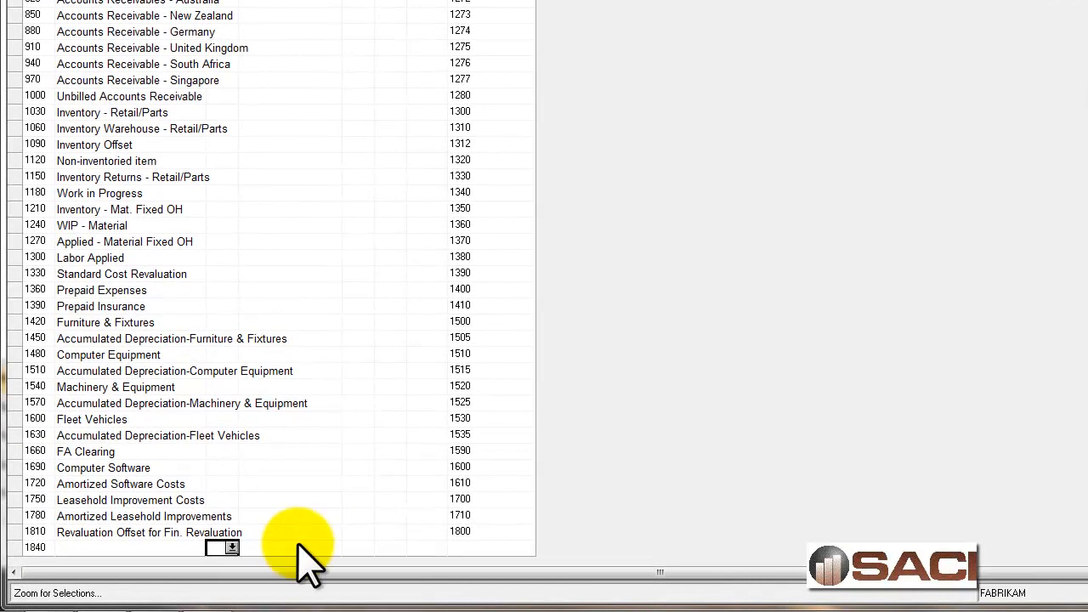
pyautogui.click(231, 548)
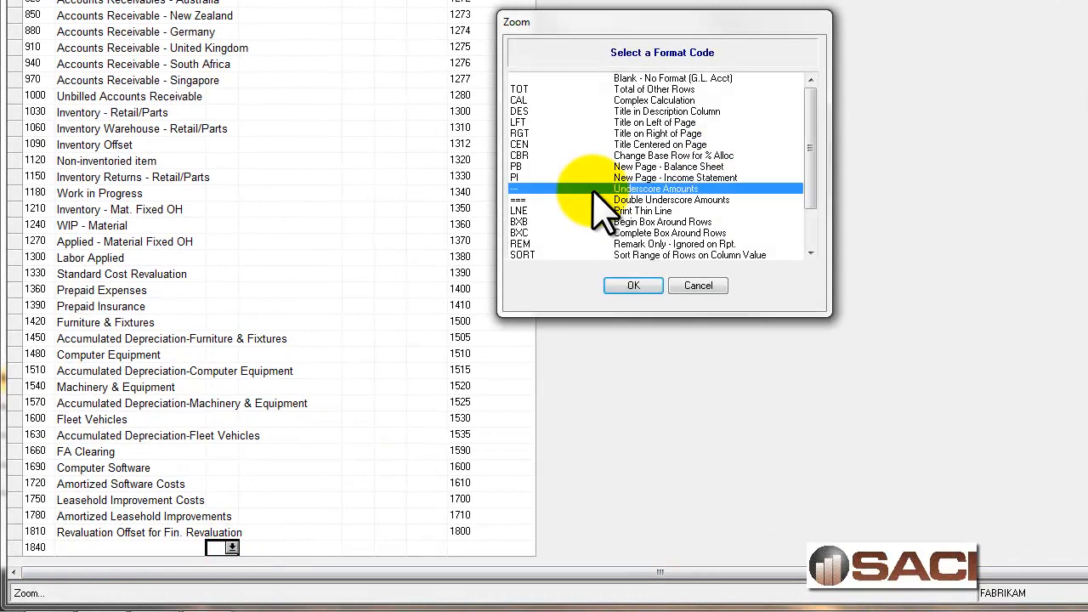
pyautogui.click(594, 189)
pyautogui.click(634, 285)
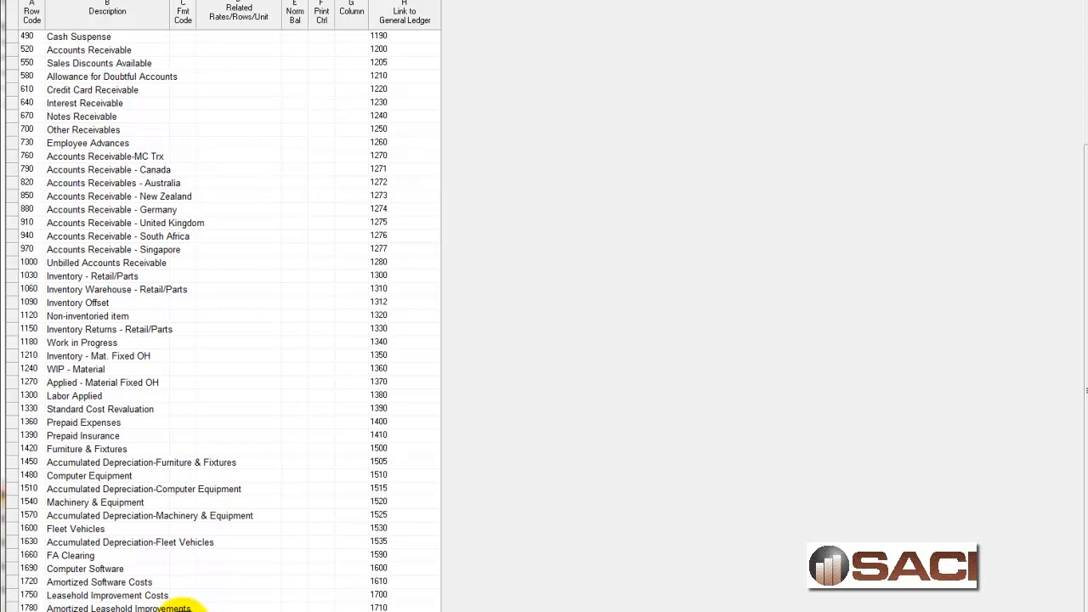
# Enter the description "Total Assets" with format code TOT in row 1870.
pyautogui.press('Down')
pyautogui.press('Down')
pyautogui.press('Down')
pyautogui.press('Up')
pyautogui.press('Up')
pyautogui.press('Left')
pyautogui.write('Tota')
pyautogui.write('l Assets')
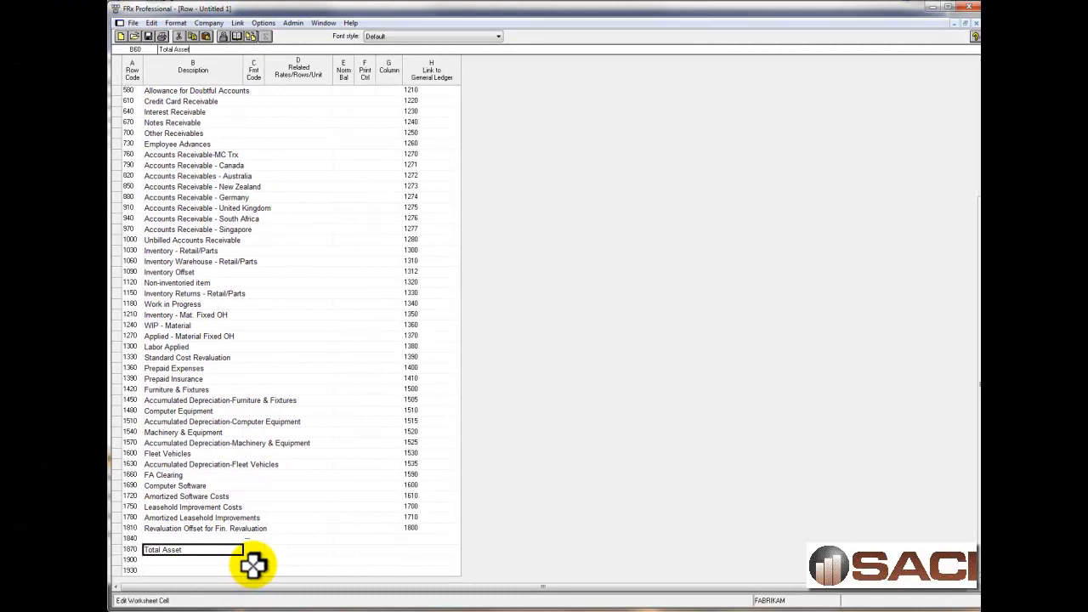
pyautogui.press('Tab')
pyautogui.write('tot')
pyautogui.press('Tab')
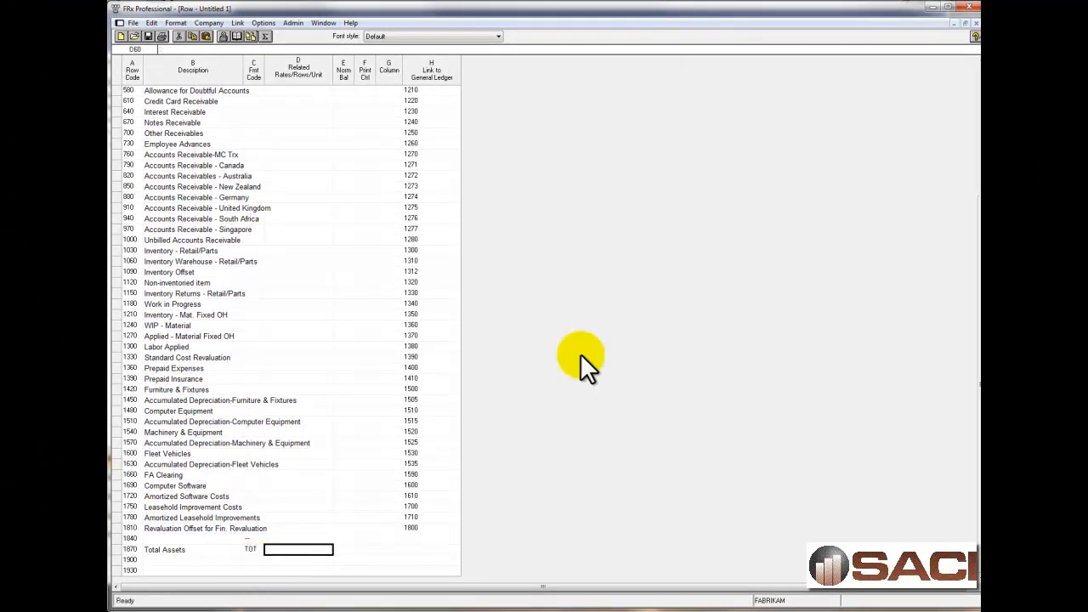
# Set the related rows of the Total Assets row to 100 TO 1840.
pyautogui.scroll(7, 208, 238)
pyautogui.click(162, 90)
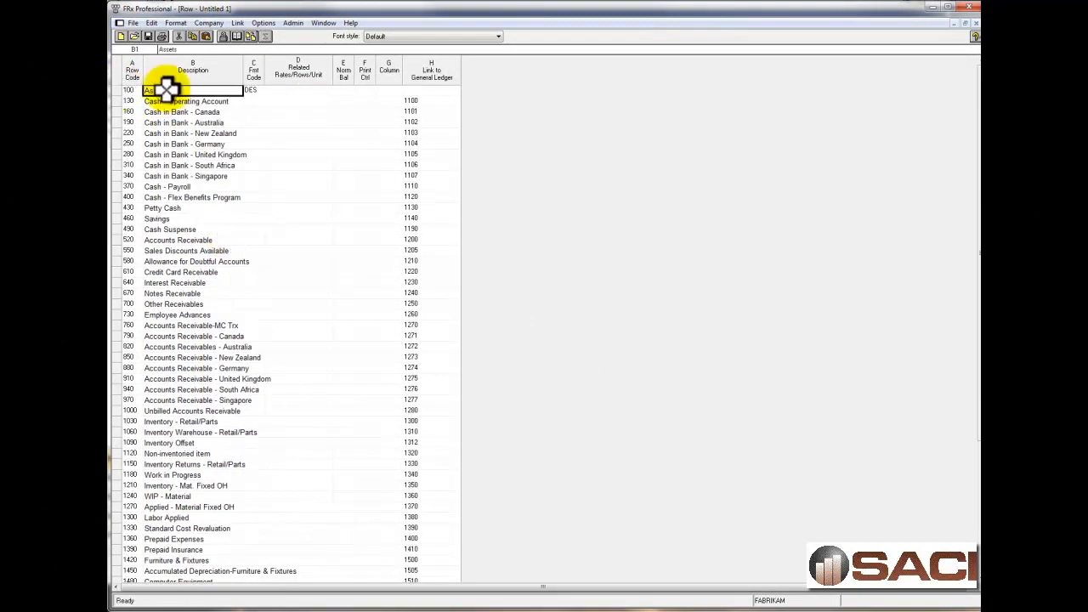
pyautogui.click(124, 90)
pyautogui.scroll(-5, 293, 365)
pyautogui.click(293, 548)
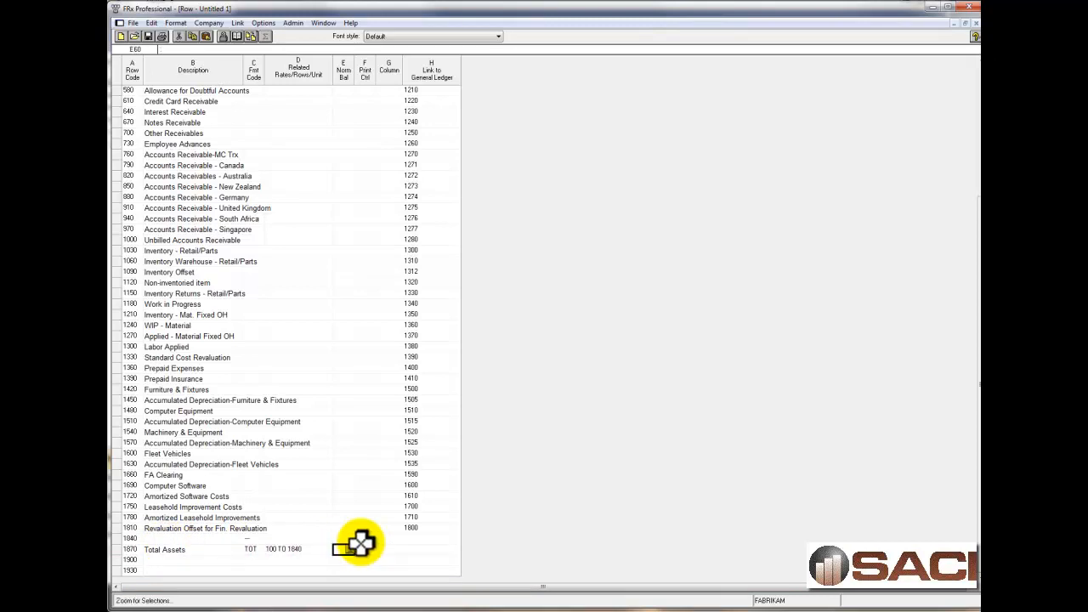
# Set the format code of row 1900 to DES (Title in Description Column), leaving its description blank.
pyautogui.click(257, 561)
pyautogui.click(257, 559)
pyautogui.click(448, 282)
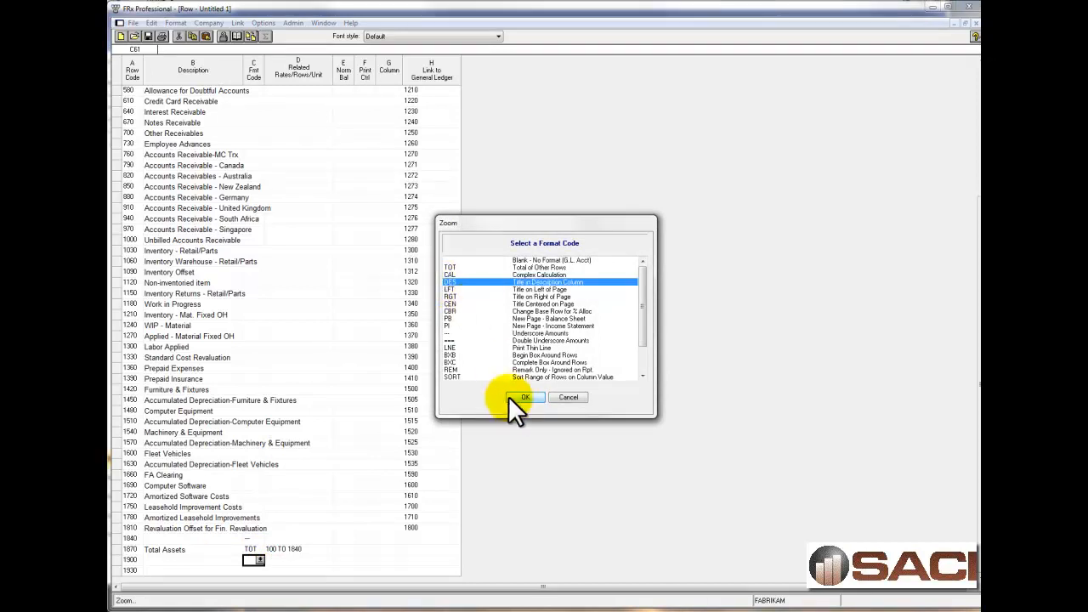
pyautogui.click(514, 397)
# Enter the description "Liabilities & Equity" with format code DES in row 1930.
pyautogui.click(209, 570)
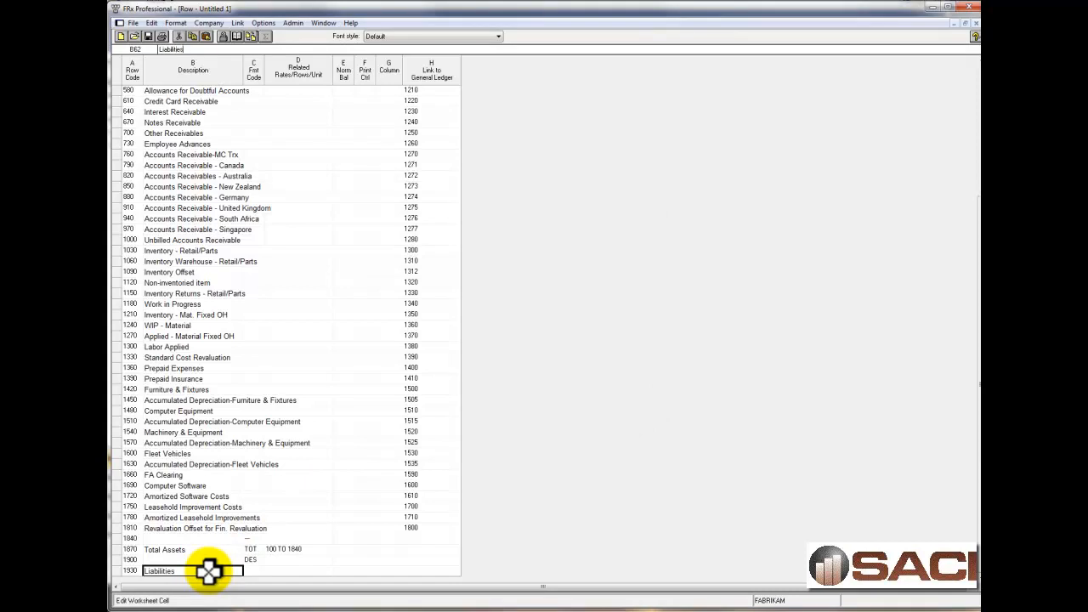
pyautogui.write('Liabilities & Equity')
pyautogui.press('Tab')
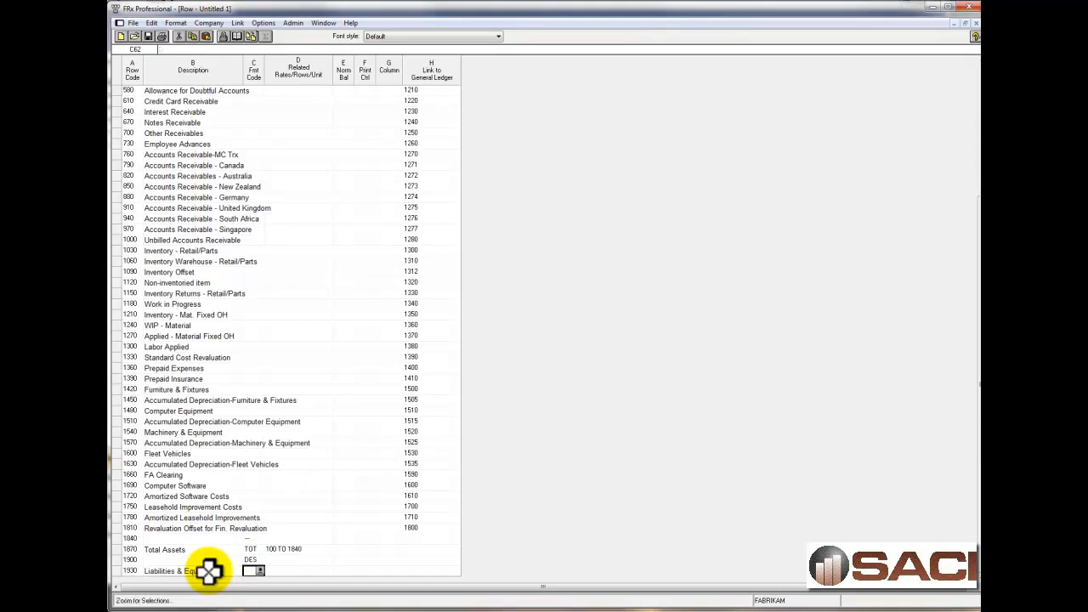
pyautogui.write('des')
pyautogui.press('Return')
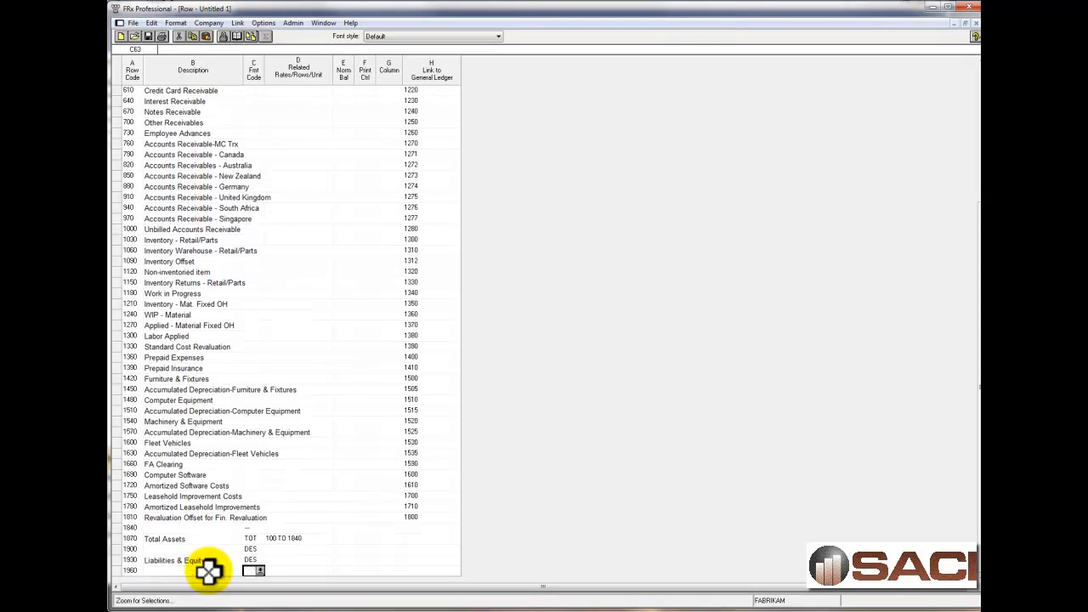
# Add rows from the chart of accounts starting at row code 1960 for natural accounts 2000 to 3999, overwriting existing rows.
pyautogui.press('Left')
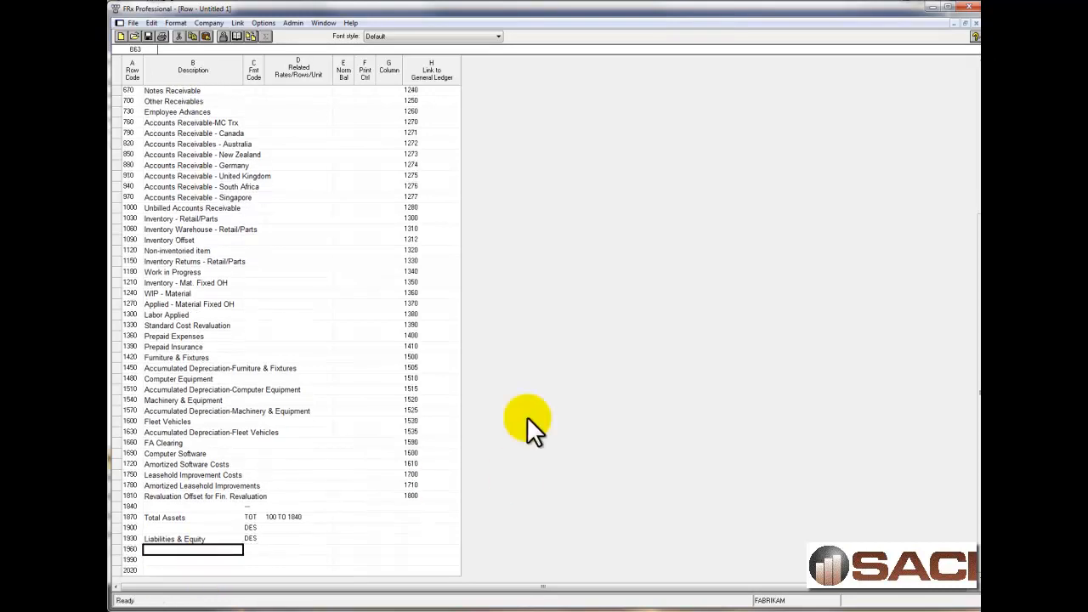
pyautogui.click(151, 23)
pyautogui.click(186, 119)
pyautogui.click(532, 305)
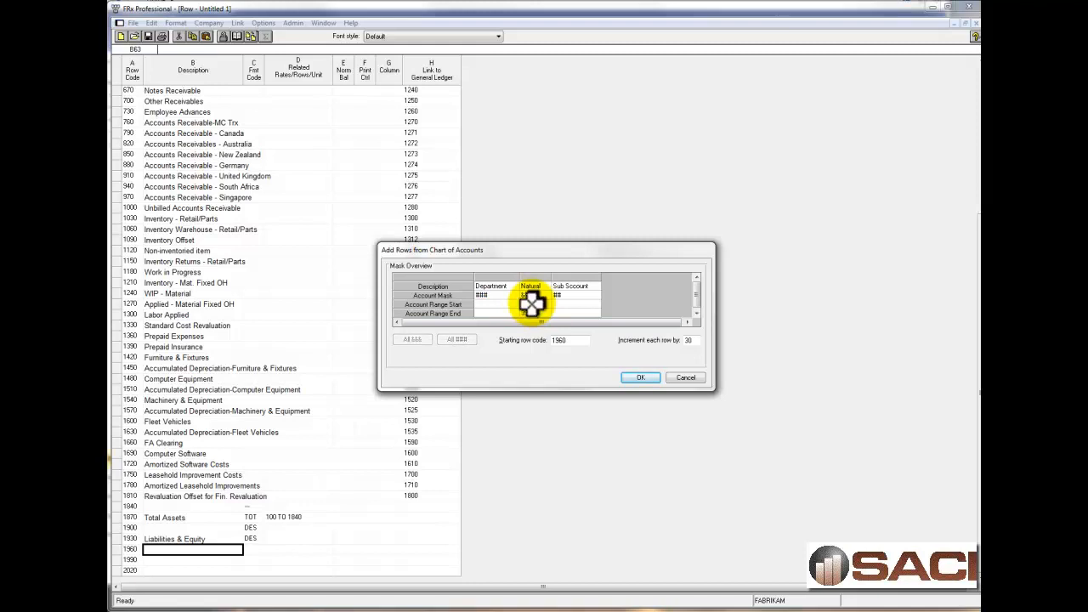
pyautogui.click(640, 378)
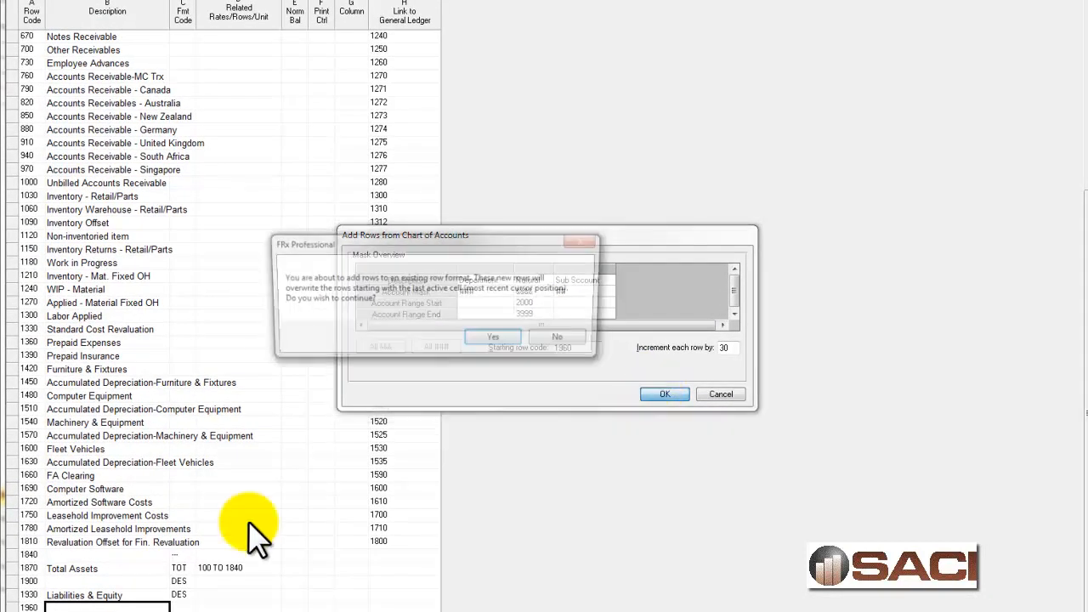
pyautogui.click(513, 334)
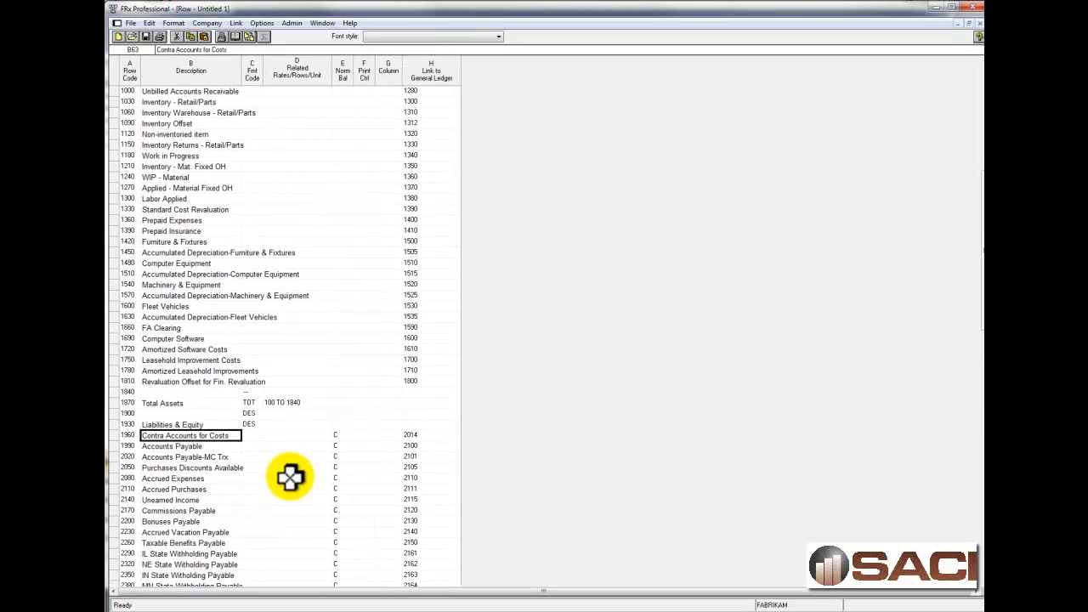
# Fill the missing normal balance codes with C on the liability rows from Chicago City Sales Tax Payable (row 3370) downward.
pyautogui.scroll(-2, 290, 476)
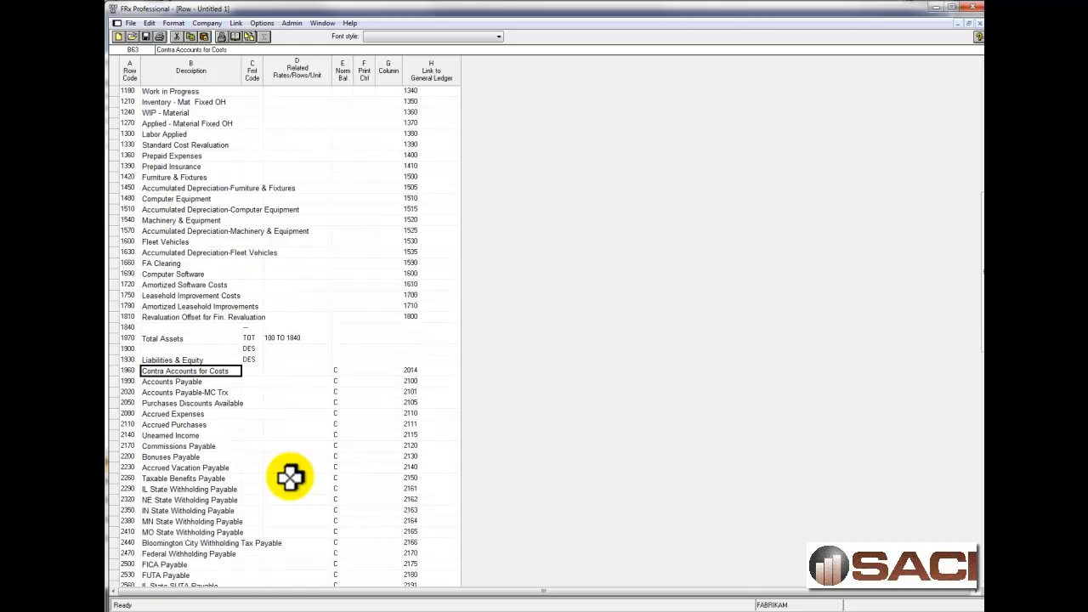
pyautogui.scroll(-8, 290, 477)
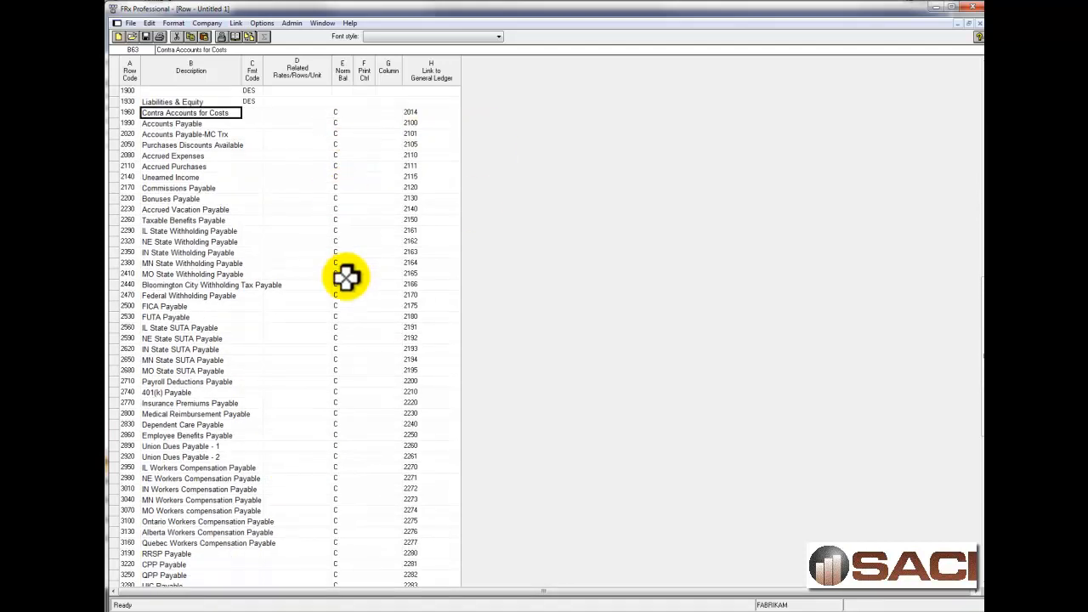
pyautogui.scroll(-6, 347, 392)
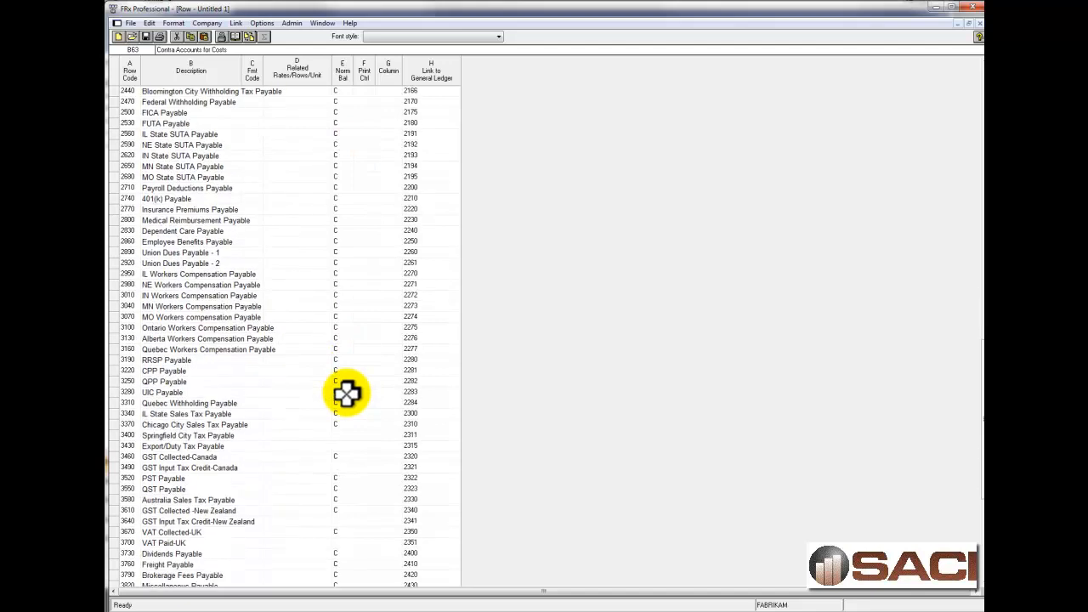
pyautogui.click(343, 423)
pyautogui.moveTo(342, 437); pyautogui.dragTo(340, 578)
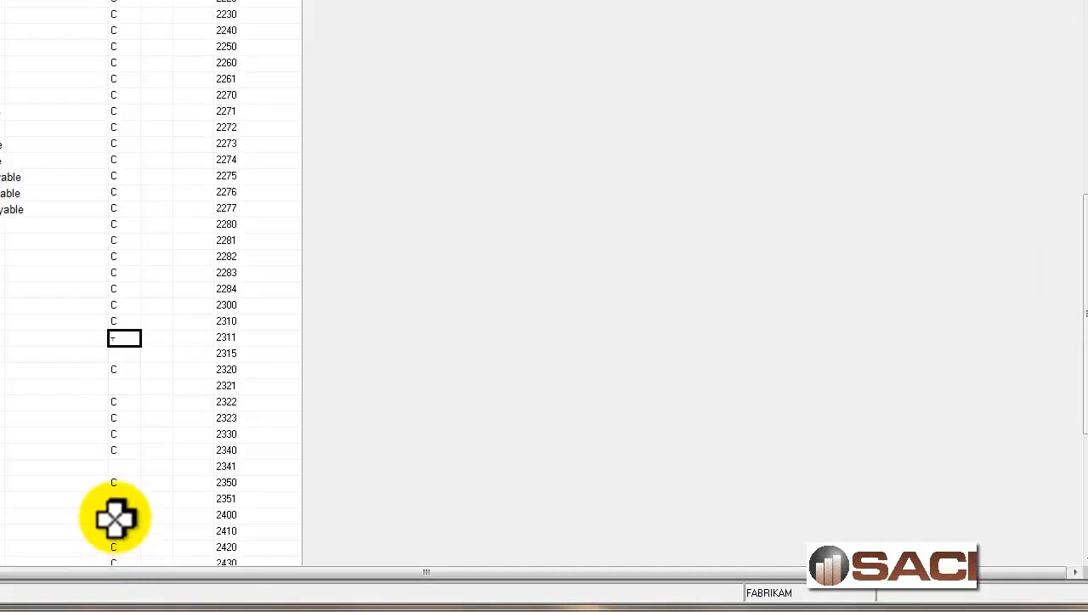
pyautogui.click(124, 321)
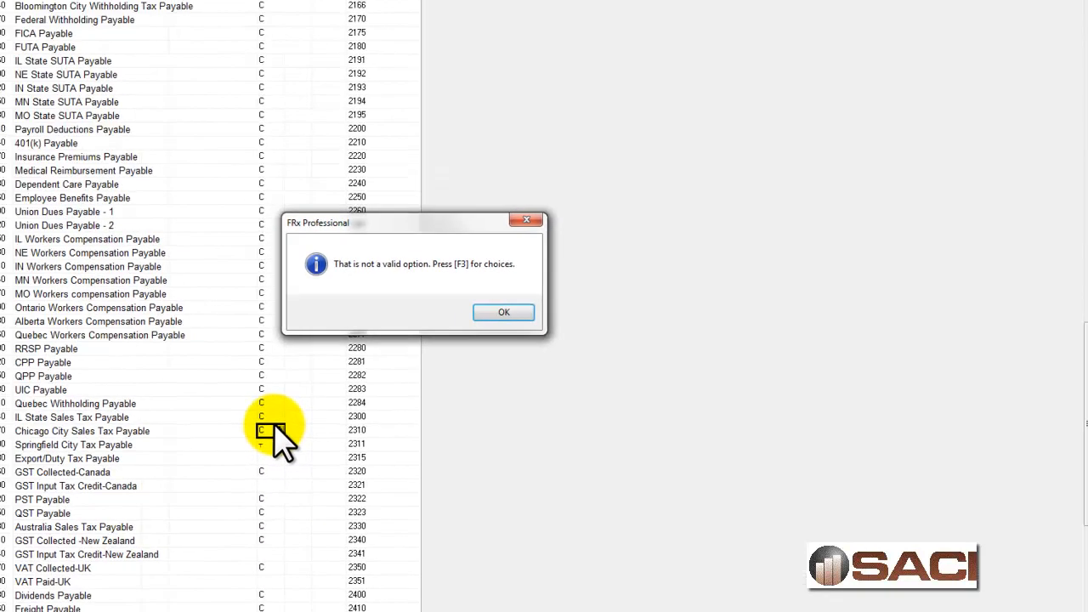
pyautogui.click(503, 312)
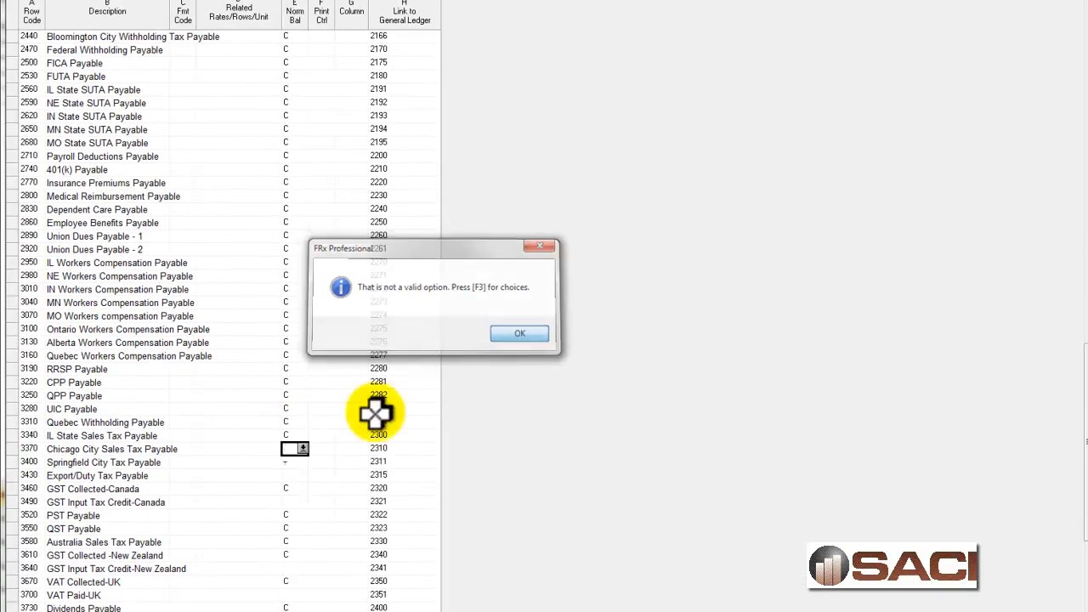
pyautogui.moveTo(294, 450); pyautogui.dragTo(289, 595)
pyautogui.scroll(-7, 294, 586)
pyautogui.moveTo(289, 356); pyautogui.dragTo(286, 595)
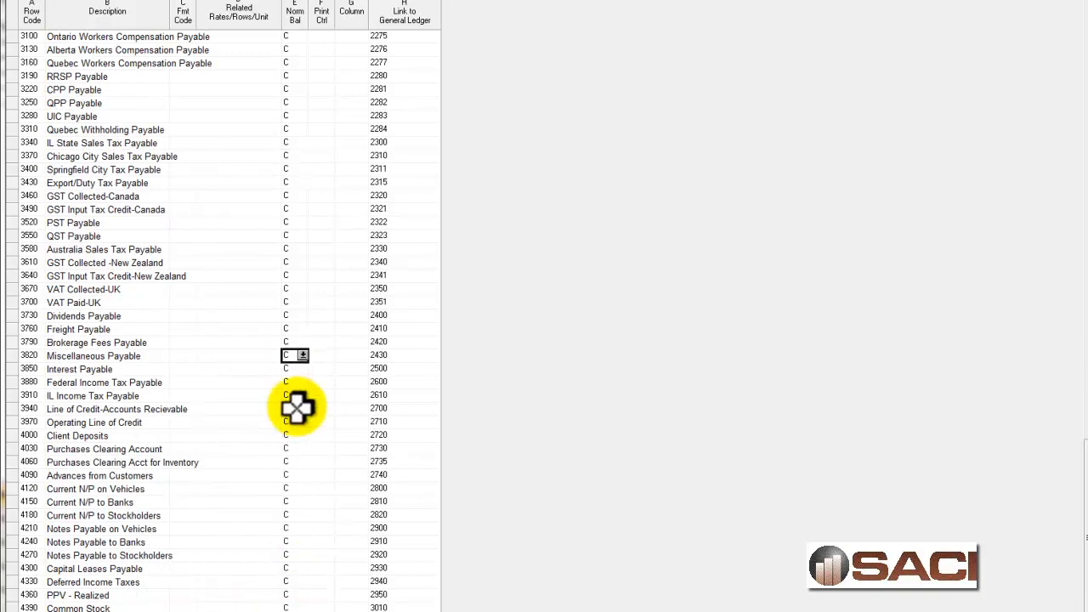
# Set the format code of row 4480, below Retained Earnings, to Underscore Amounts (---).
pyautogui.scroll(20, 289, 519)
pyautogui.scroll(-15, 289, 514)
pyautogui.scroll(-18, 289, 512)
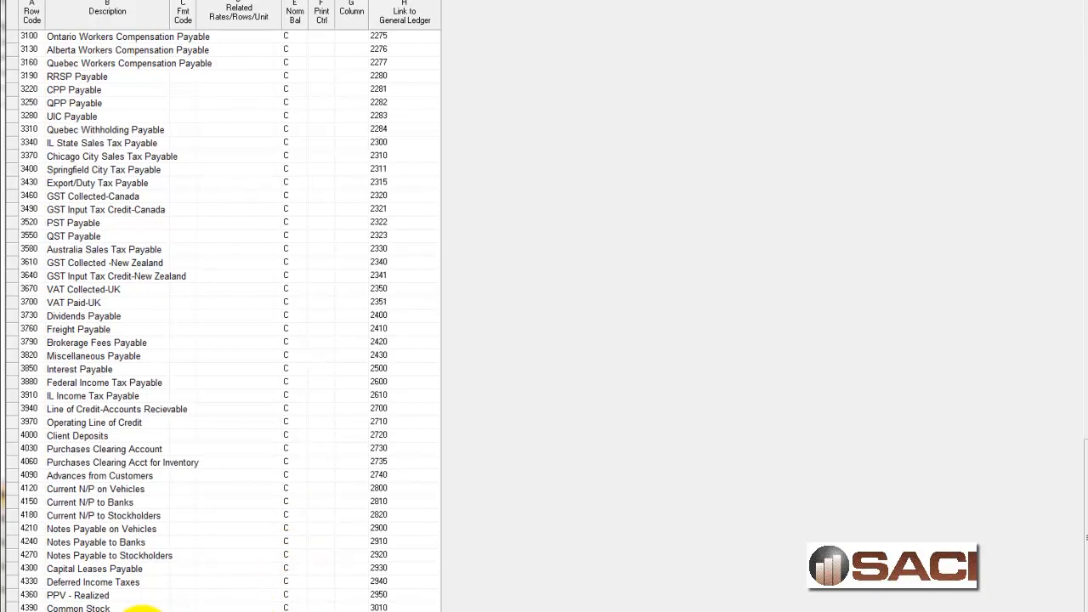
pyautogui.click(158, 608)
pyautogui.press('Down')
pyautogui.press('Down')
pyautogui.press('Down')
pyautogui.press('Down')
pyautogui.press('Up')
pyautogui.press('Up')
pyautogui.press('Up')
pyautogui.press('Right')
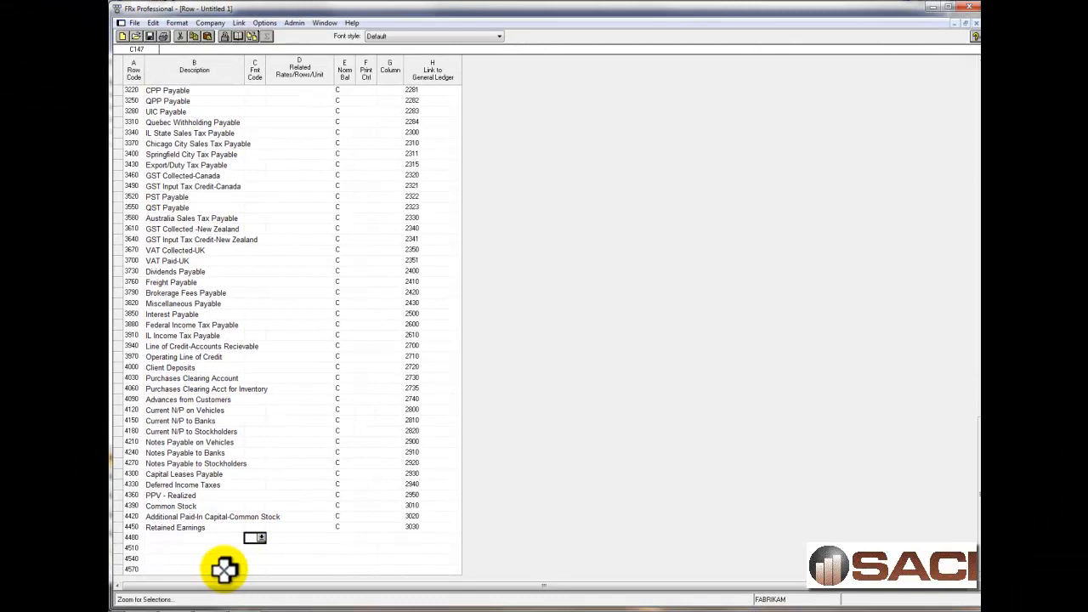
pyautogui.click(262, 538)
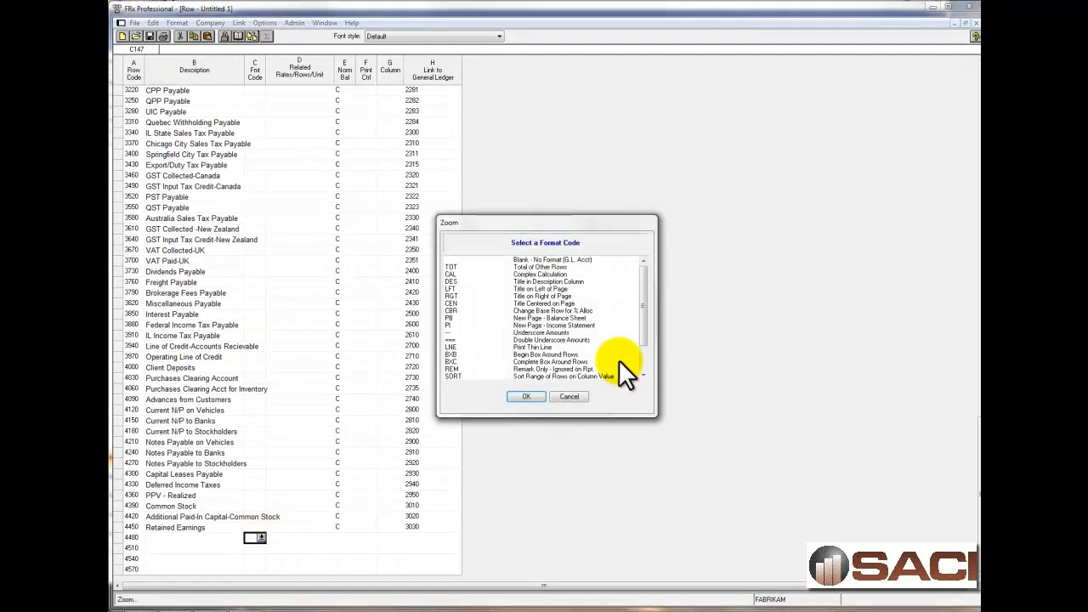
pyautogui.click(476, 332)
pyautogui.click(516, 394)
# Enter the description "Total Liabilities & Equity" with format code TOT in row 4510.
pyautogui.click(217, 550)
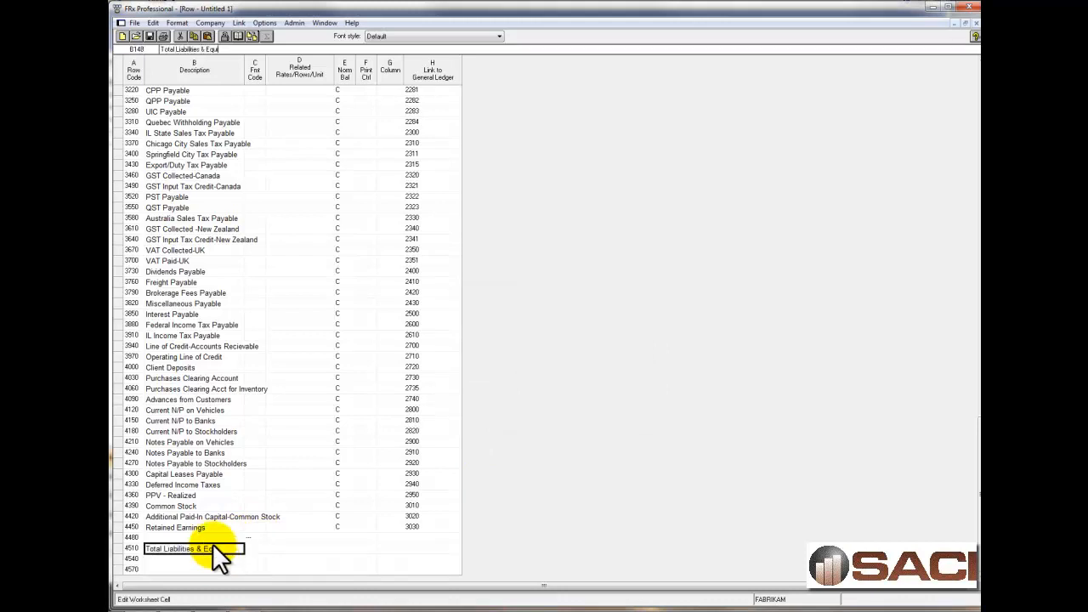
pyautogui.press('Tab')
pyautogui.write('tot')
pyautogui.press('Tab')
# Set the related rows of Total Liabilities & Equity to 1930 TO 4480, starting from the Liabilities & Equity heading row.
pyautogui.scroll(18, 340, 396)
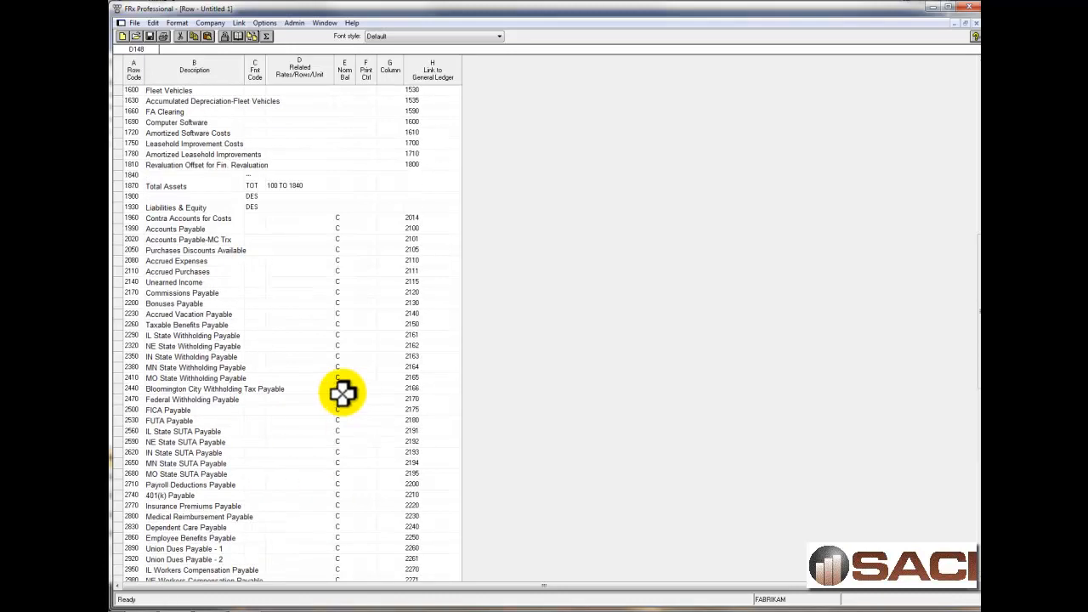
pyautogui.click(180, 207)
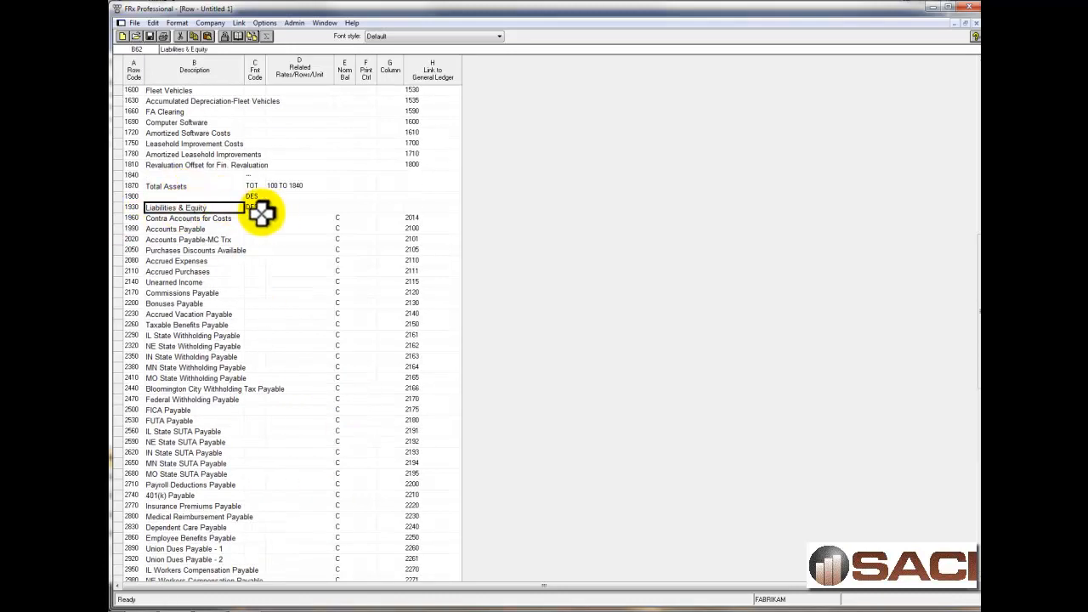
pyautogui.click(137, 208)
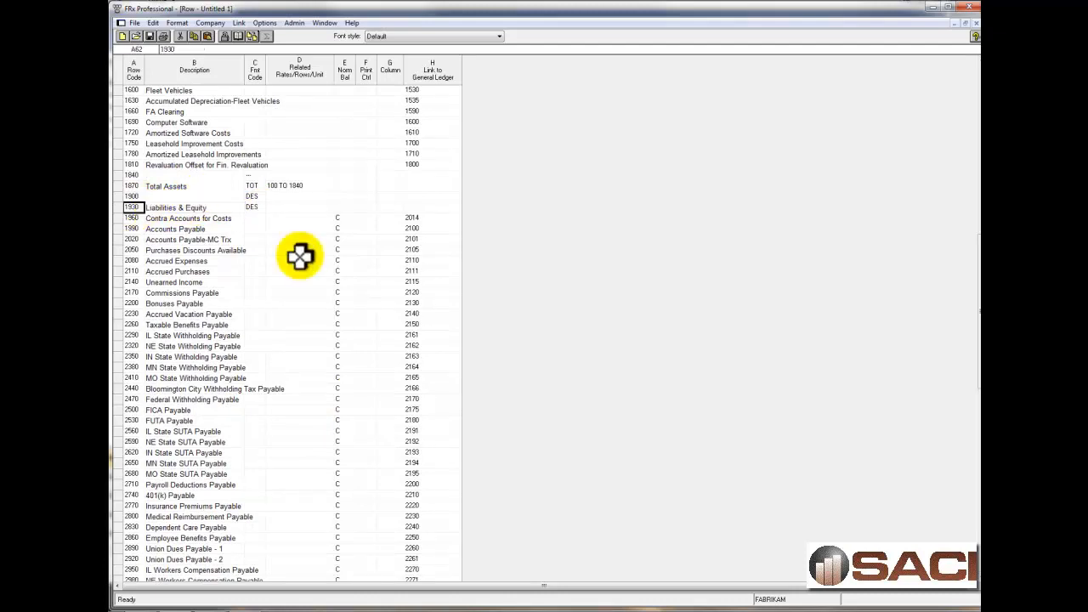
pyautogui.scroll(-18, 298, 408)
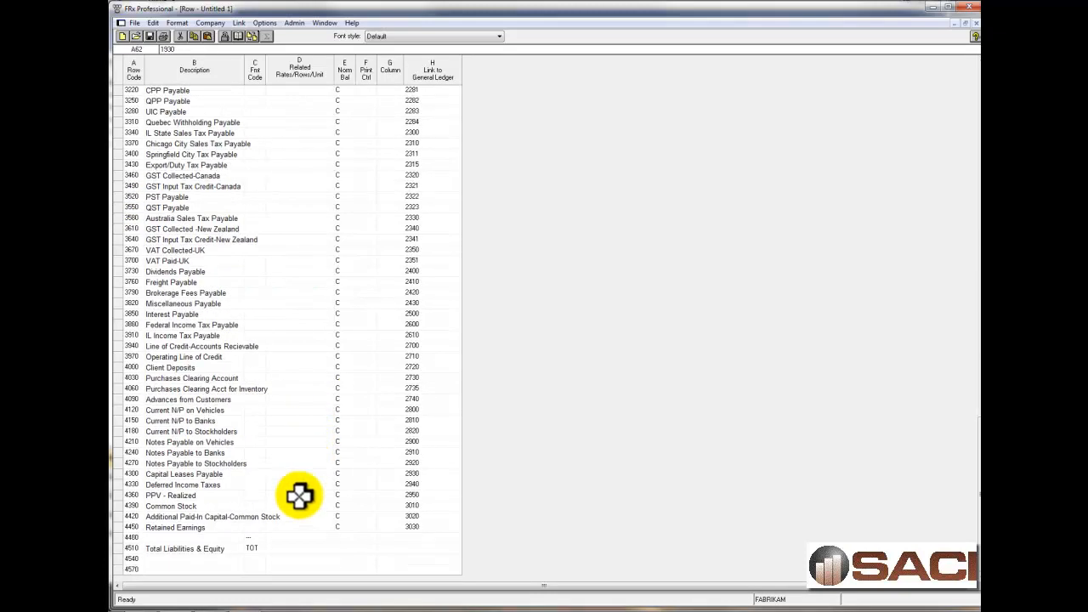
pyautogui.click(294, 548)
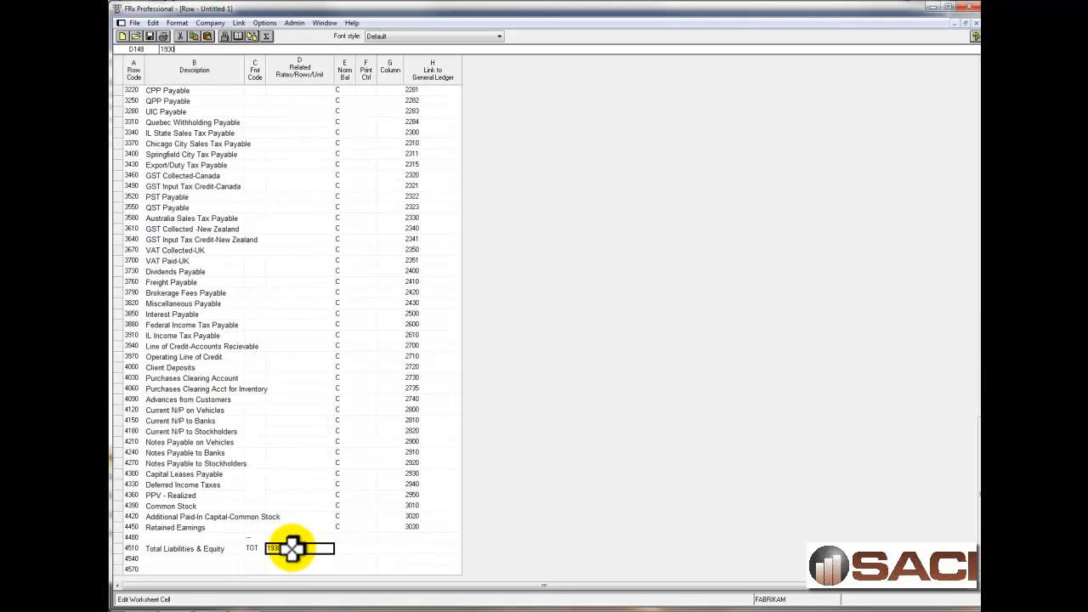
pyautogui.write('1930 to 4480')
pyautogui.press('Tab')
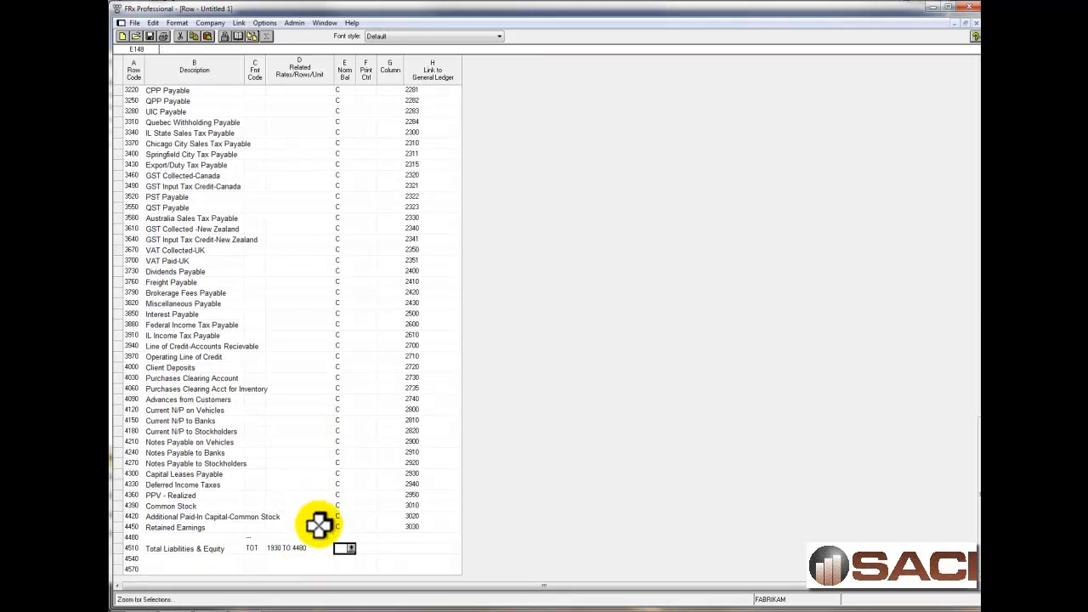
# Set the format code of row 4540, below Total Liabilities & Equity, to Underscore Amounts (---).
pyautogui.click(258, 559)
pyautogui.click(258, 558)
pyautogui.click(465, 332)
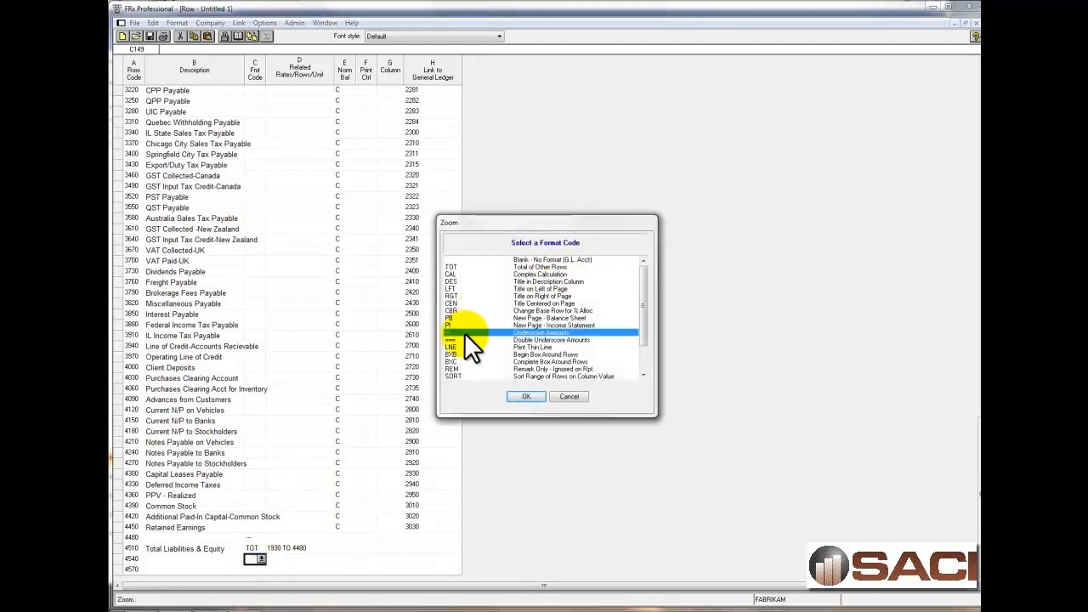
pyautogui.click(525, 396)
# Enter the description "YTD Net Profit" with format code TOT in row 4570.
pyautogui.click(217, 572)
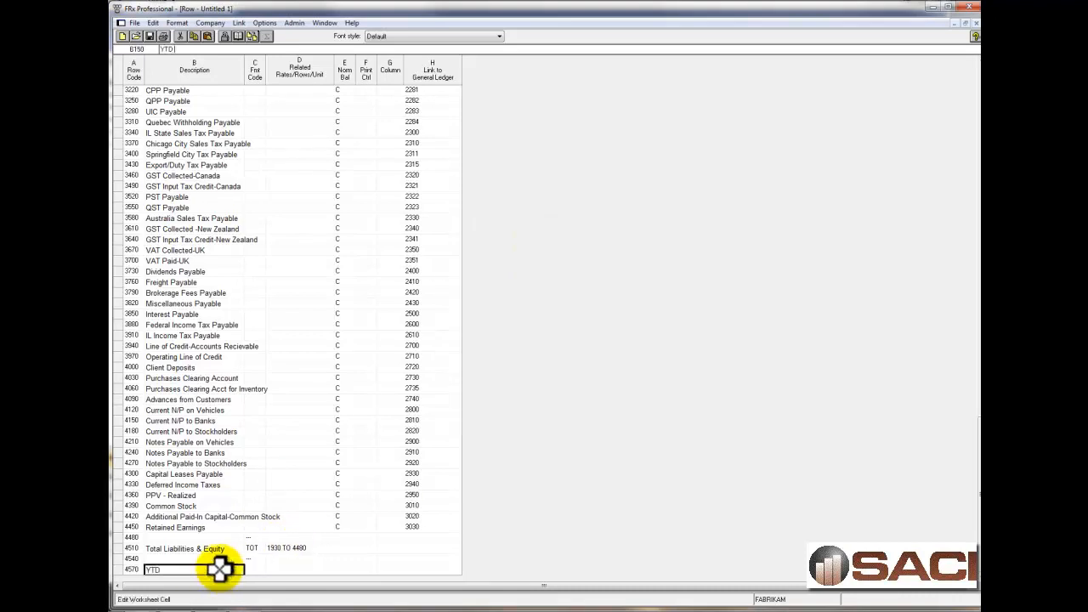
pyautogui.press('Tab')
pyautogui.write('tot')
pyautogui.press('Tab')
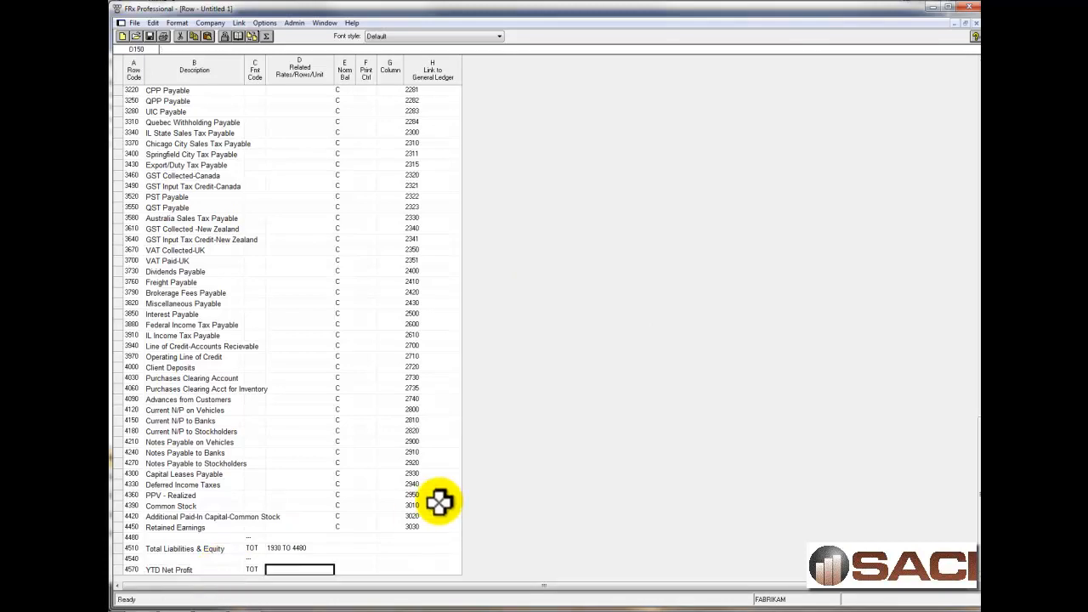
# Set the related rows of YTD Net Profit to 1870 - 4510, subtracting total liabilities and equity from total assets.
pyautogui.scroll(17, 330, 488)
pyautogui.scroll(3, 324, 481)
pyautogui.click(306, 281)
pyautogui.scroll(-20, 323, 425)
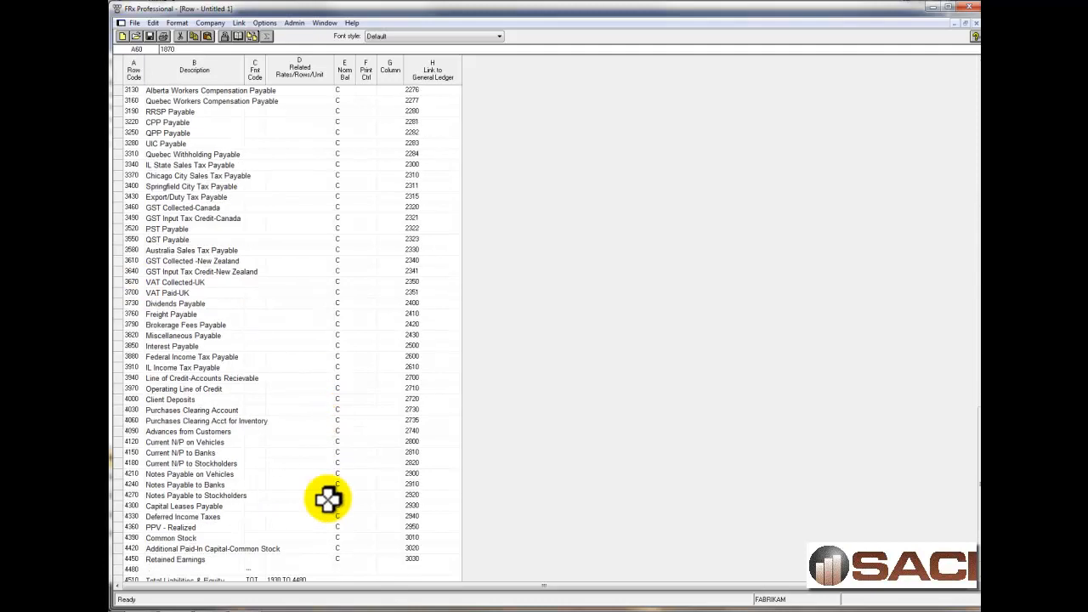
pyautogui.click(298, 569)
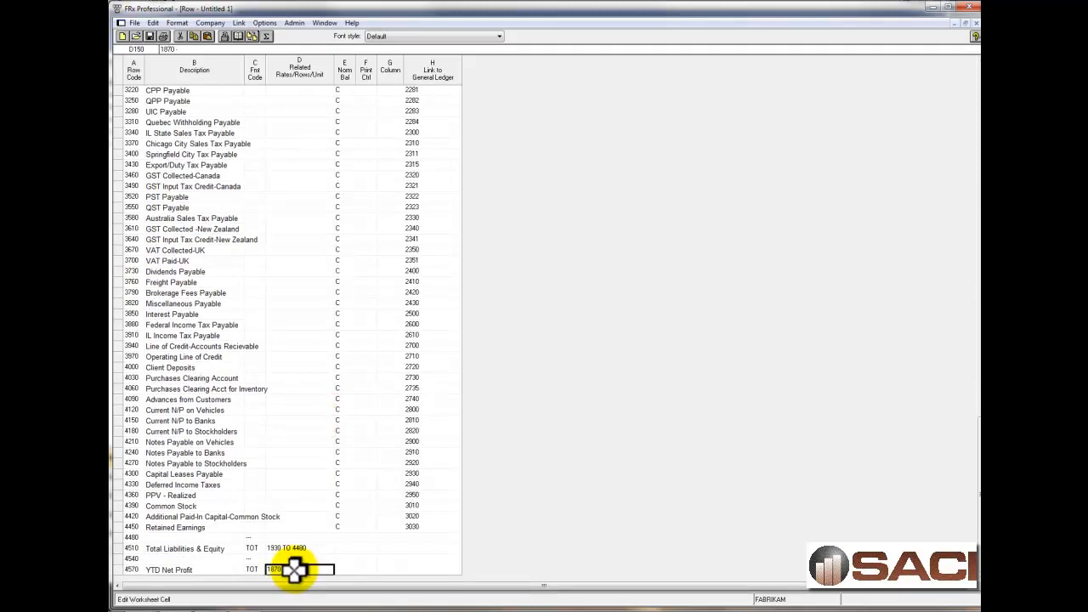
pyautogui.click(132, 548)
# Set the format code of row 4600, below YTD Net Profit, to Double Underscore Amounts (===).
pyautogui.click(252, 578)
pyautogui.scroll(-1, 253, 574)
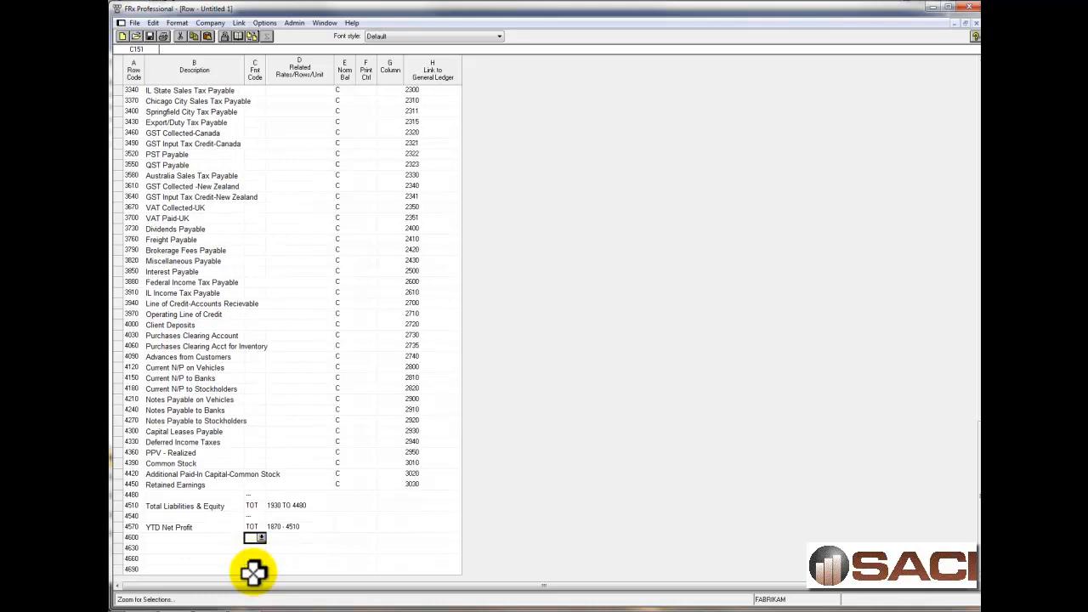
pyautogui.click(261, 537)
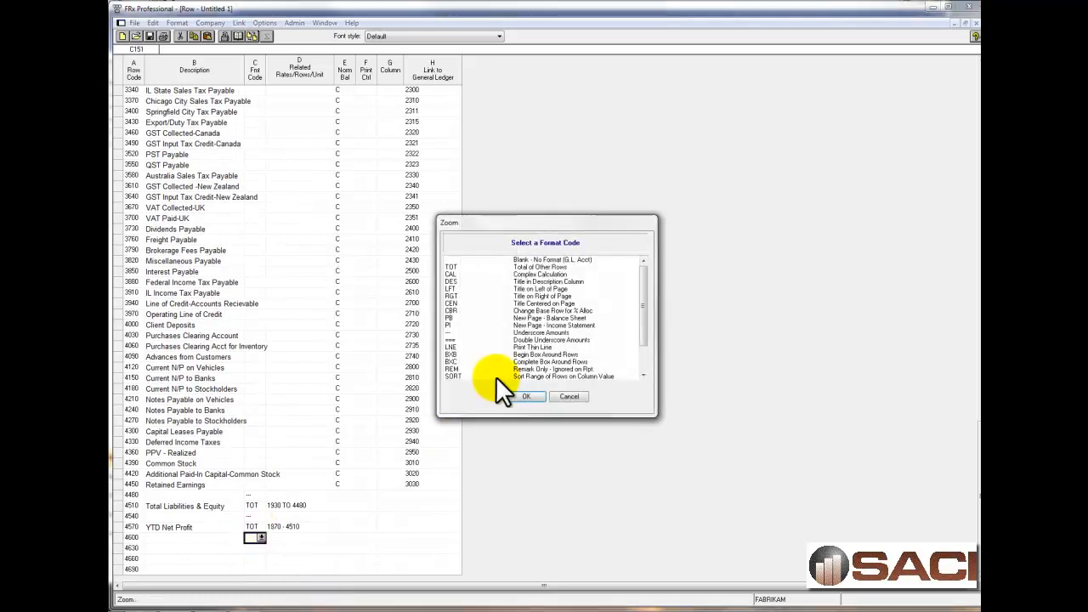
pyautogui.click(457, 340)
pyautogui.click(522, 394)
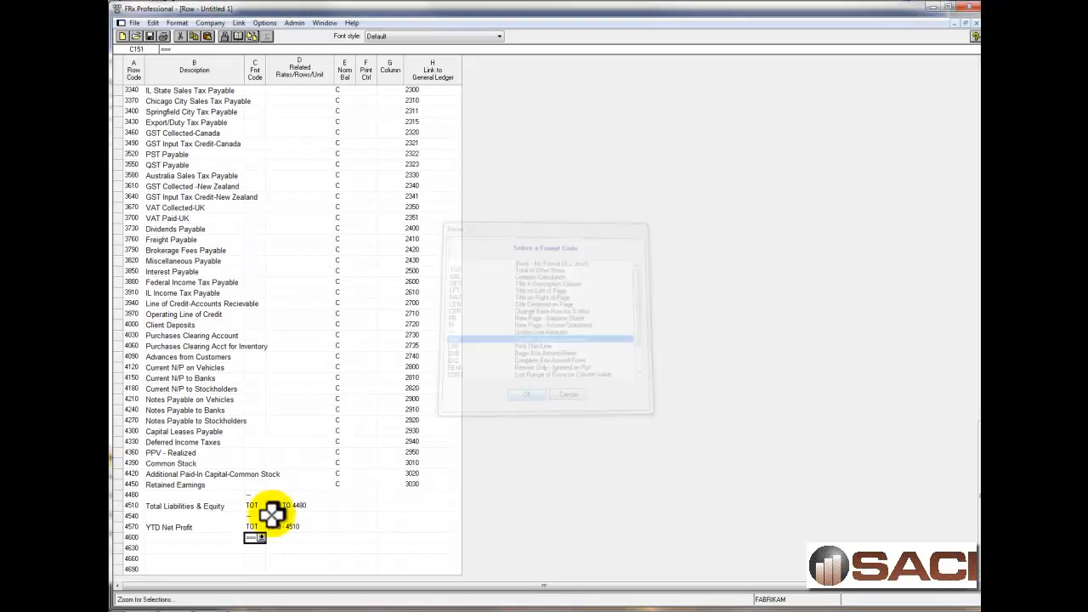
# Set the format code of rows 4630 and 4660 to DES, leaving their descriptions blank.
pyautogui.click(260, 547)
pyautogui.click(260, 546)
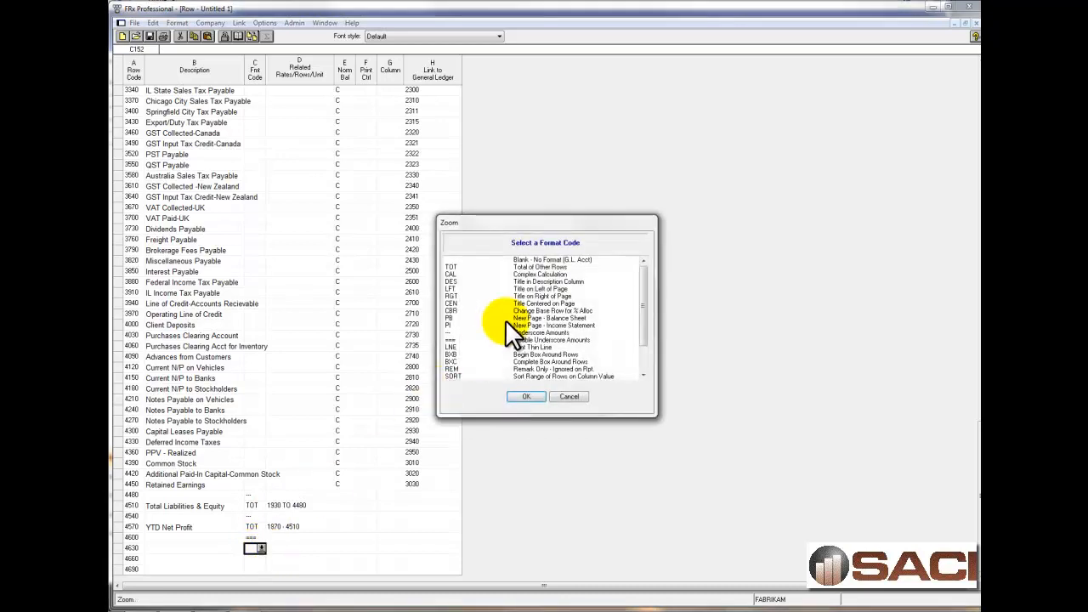
pyautogui.click(523, 394)
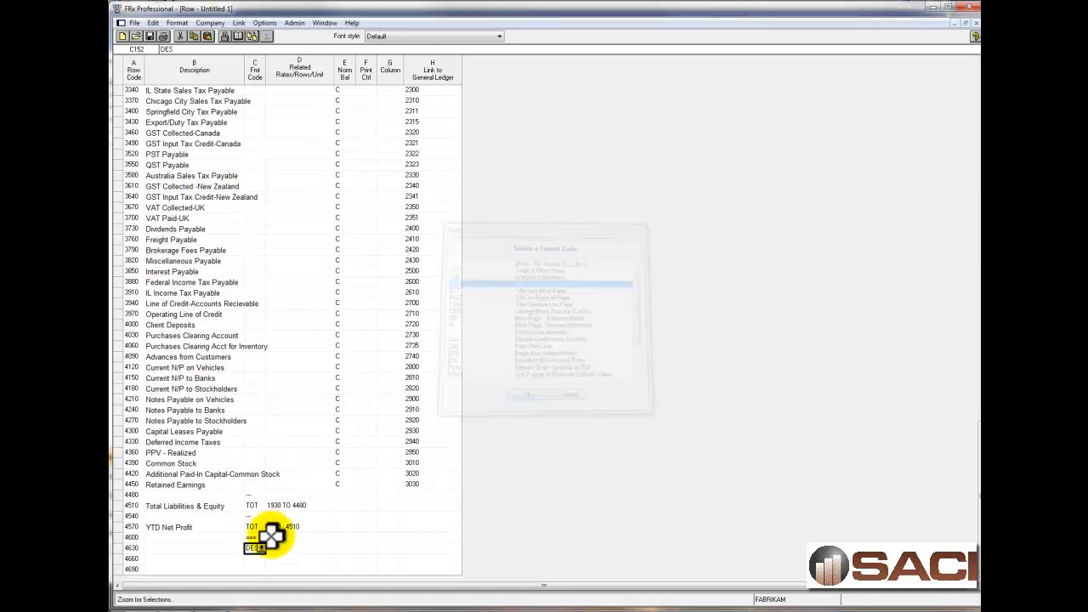
pyautogui.click(254, 561)
pyautogui.write('des')
pyautogui.press('Return')
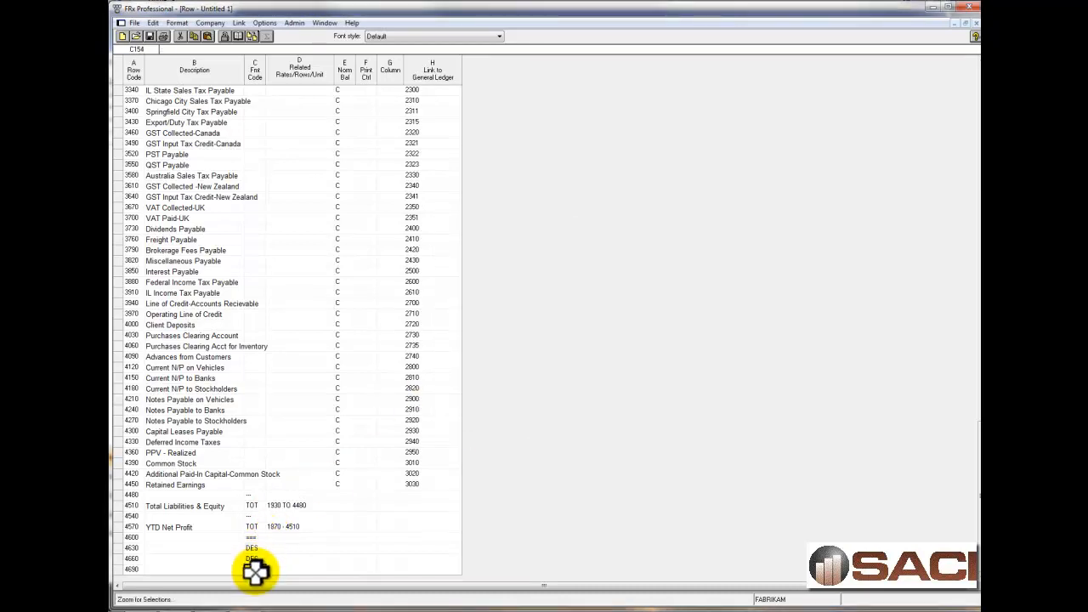
# Enter the heading "Revenue" with format code DES in row 4690.
pyautogui.press('Tab')
pyautogui.press('Left')
pyautogui.press('Left')
pyautogui.press('Left')
pyautogui.press('Right')
pyautogui.write('Revenue')
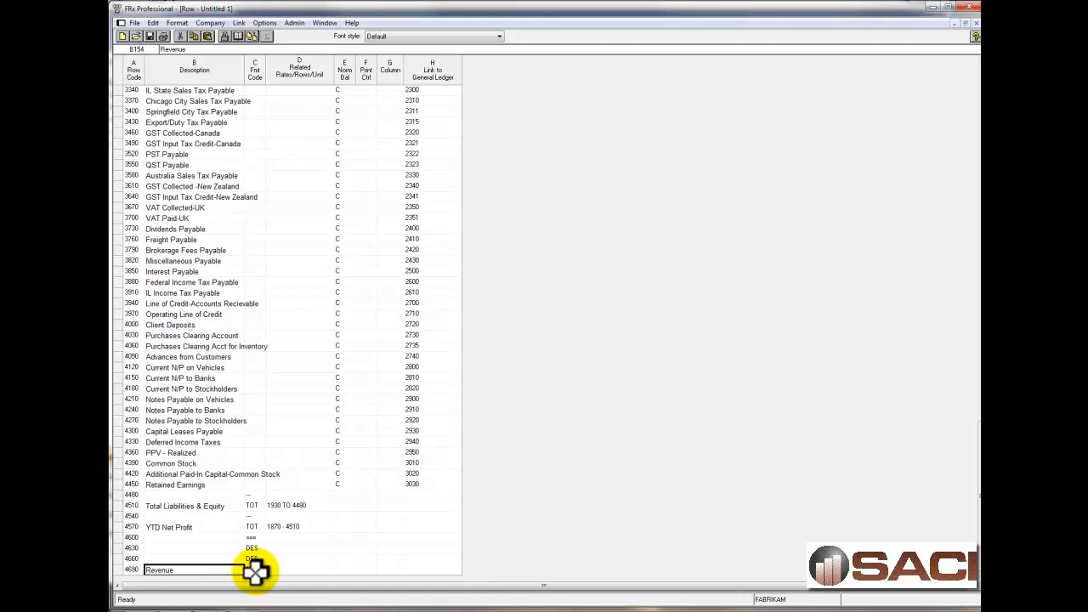
pyautogui.press('Return')
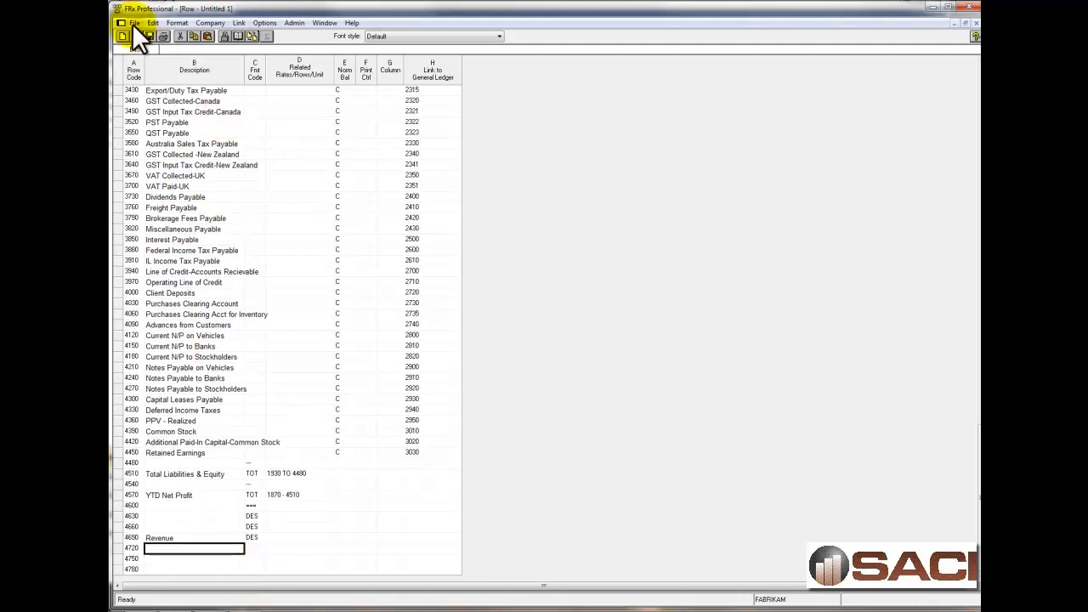
# Add rows from the chart of accounts starting at row code 4720 for natural accounts 4000 to 4999.
pyautogui.click(154, 18)
pyautogui.click(173, 114)
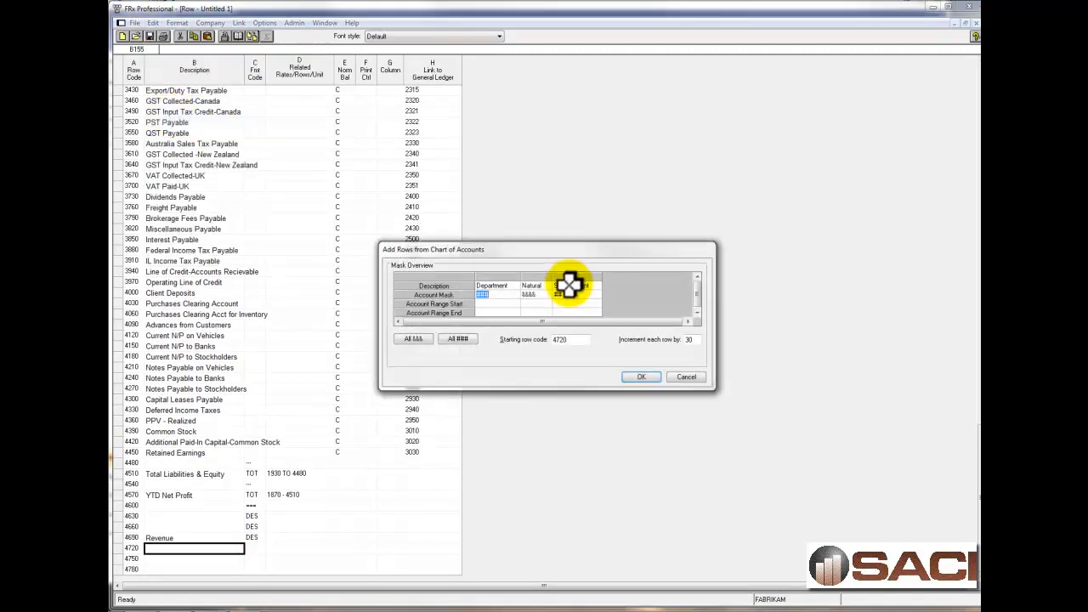
pyautogui.click(531, 304)
pyautogui.write('4000')
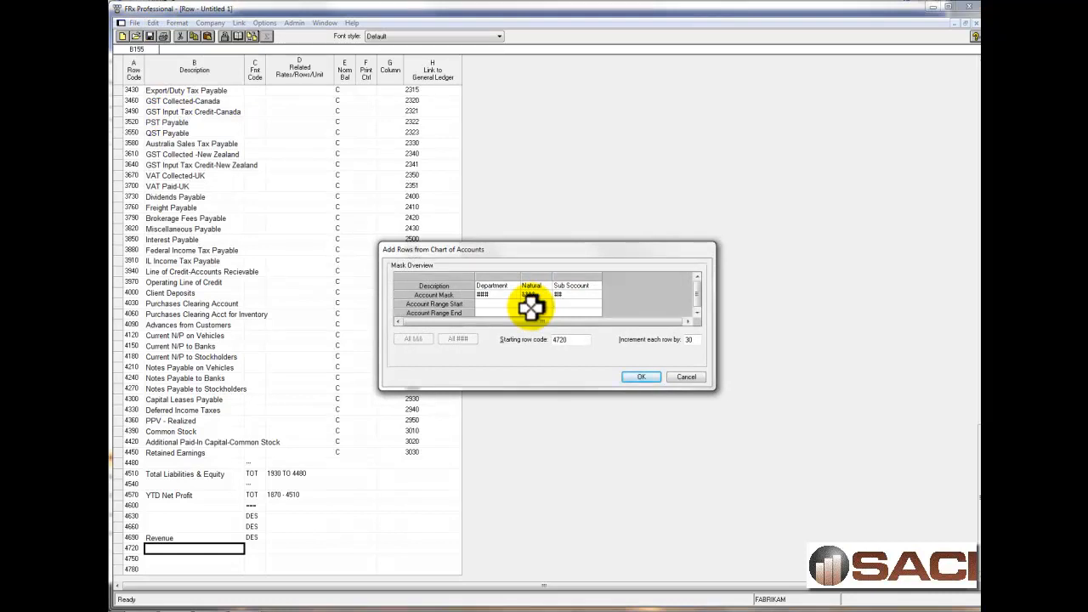
pyautogui.click(637, 378)
pyautogui.click(505, 333)
# Fill the missing normal balance codes with C on the 4000-series account rows, down to Overhead (row 6460).
pyautogui.scroll(-4, 262, 498)
pyautogui.scroll(-8, 263, 496)
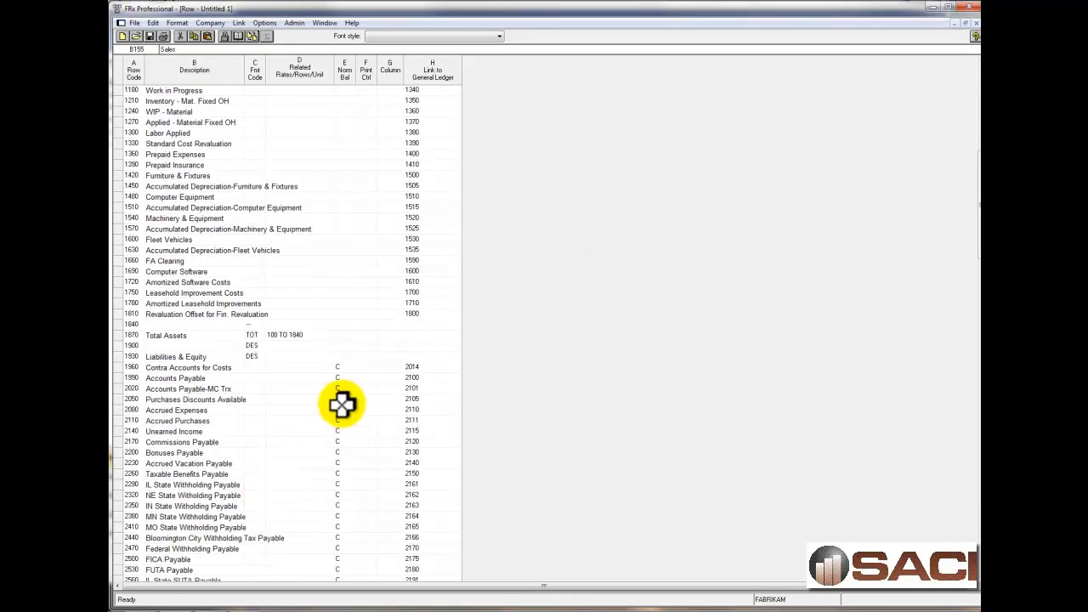
pyautogui.click(344, 366)
pyautogui.scroll(-13, 351, 427)
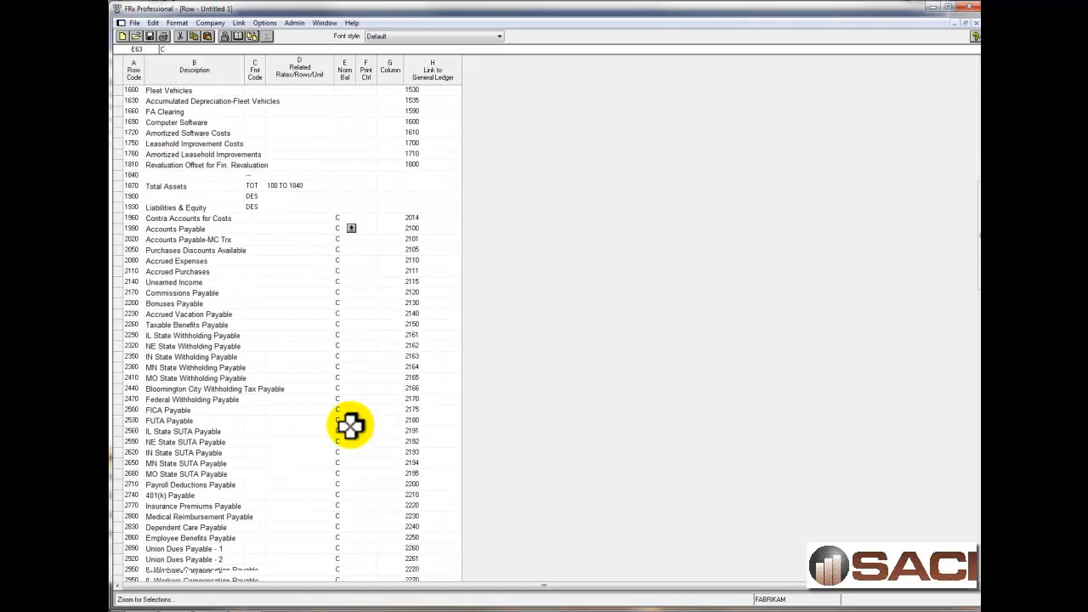
pyautogui.scroll(-16, 351, 424)
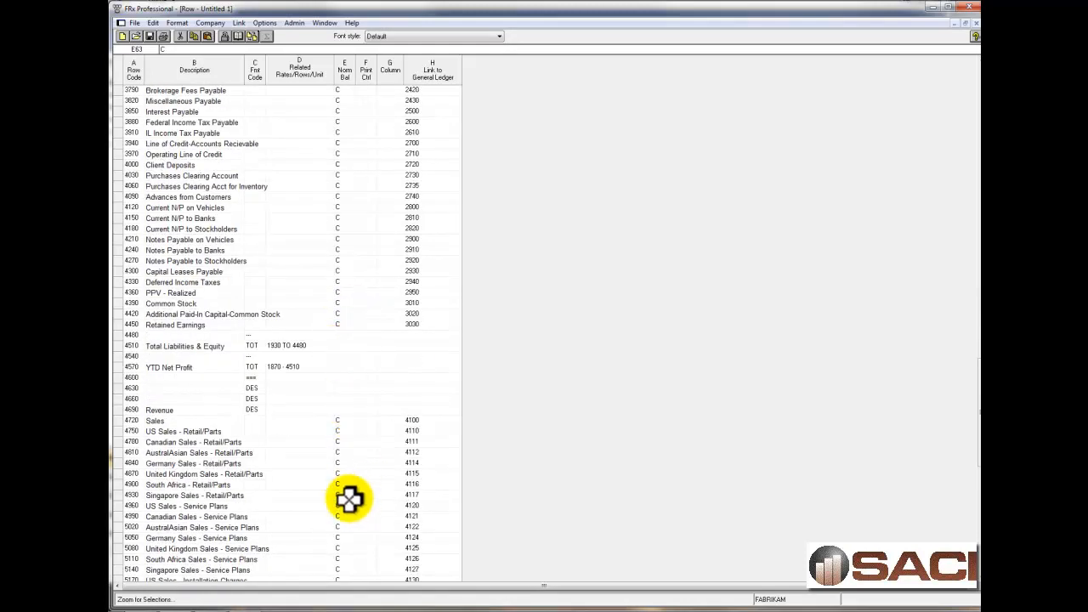
pyautogui.scroll(-7, 349, 499)
pyautogui.moveTo(344, 452); pyautogui.dragTo(342, 572)
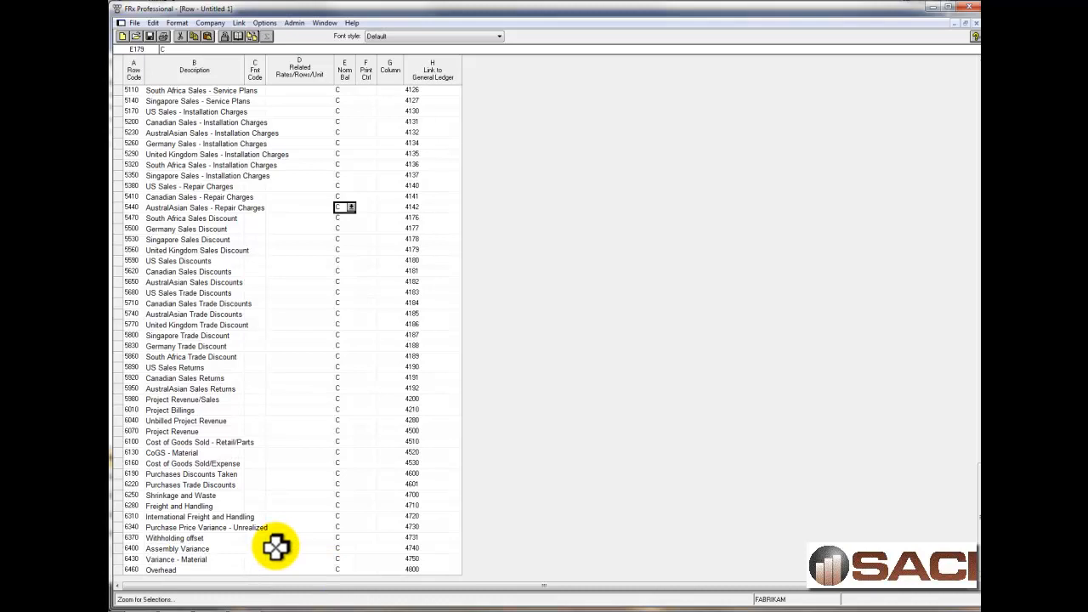
# Set the format code of row 6490, below Overhead, to Underscore Amounts (---).
pyautogui.click(228, 570)
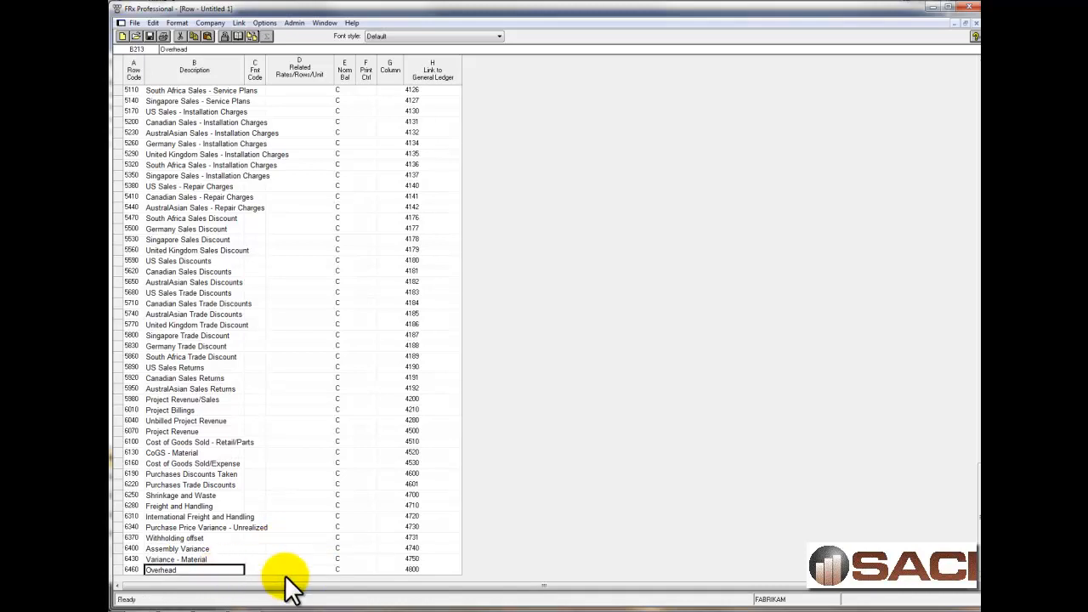
pyautogui.press('Down')
pyautogui.press('Down')
pyautogui.press('Down')
pyautogui.press('Down')
pyautogui.press('Up')
pyautogui.press('Up')
pyautogui.press('Up')
pyautogui.press('Right')
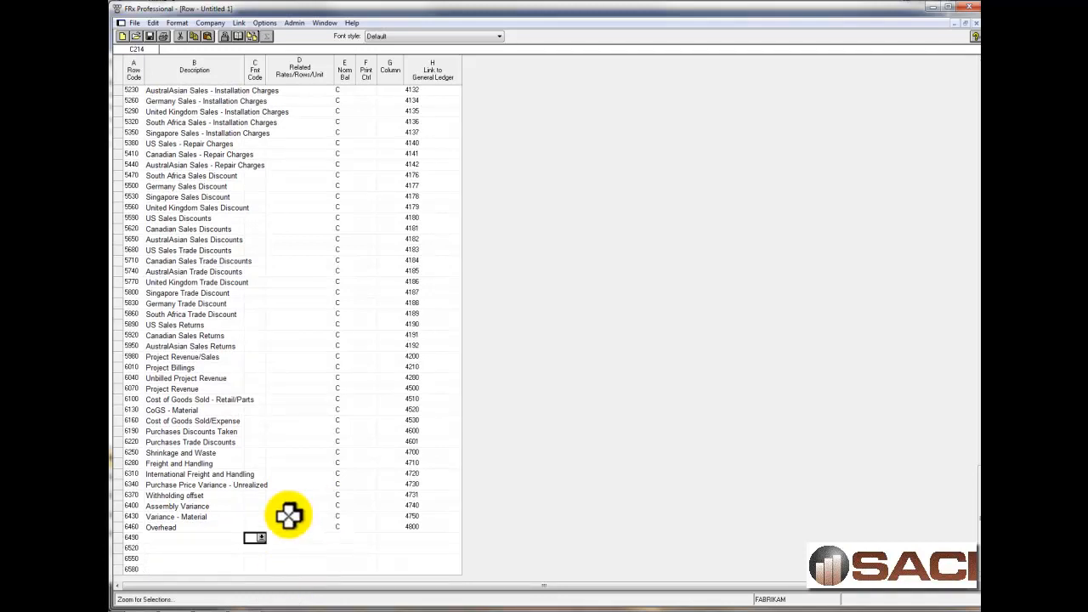
pyautogui.click(260, 537)
pyautogui.click(458, 332)
pyautogui.click(526, 396)
pyautogui.click(223, 549)
pyautogui.write('Revenue')
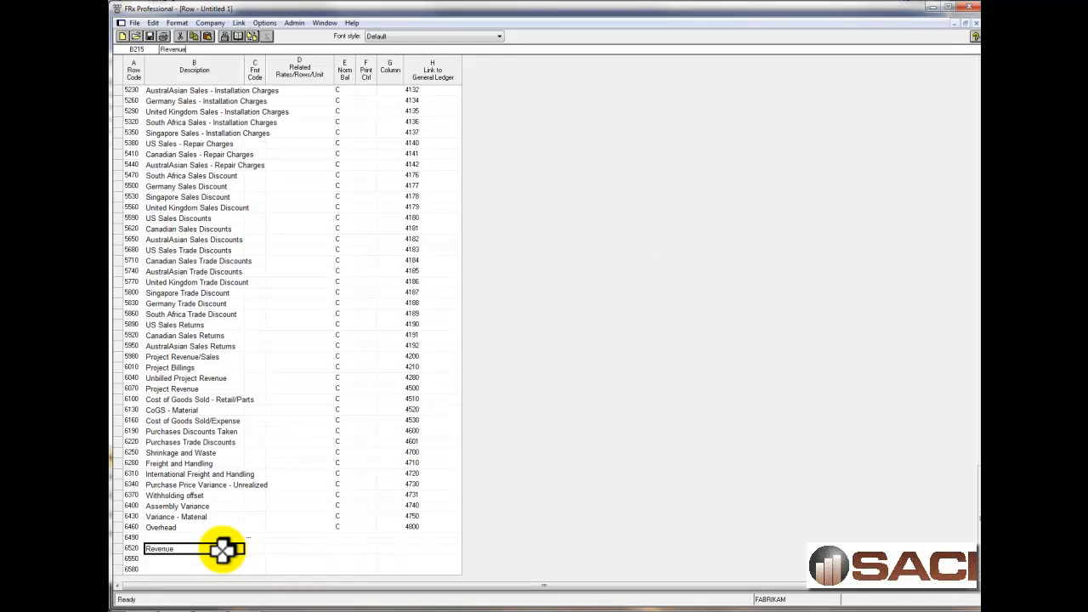
pyautogui.press('Tab')
pyautogui.write('t')
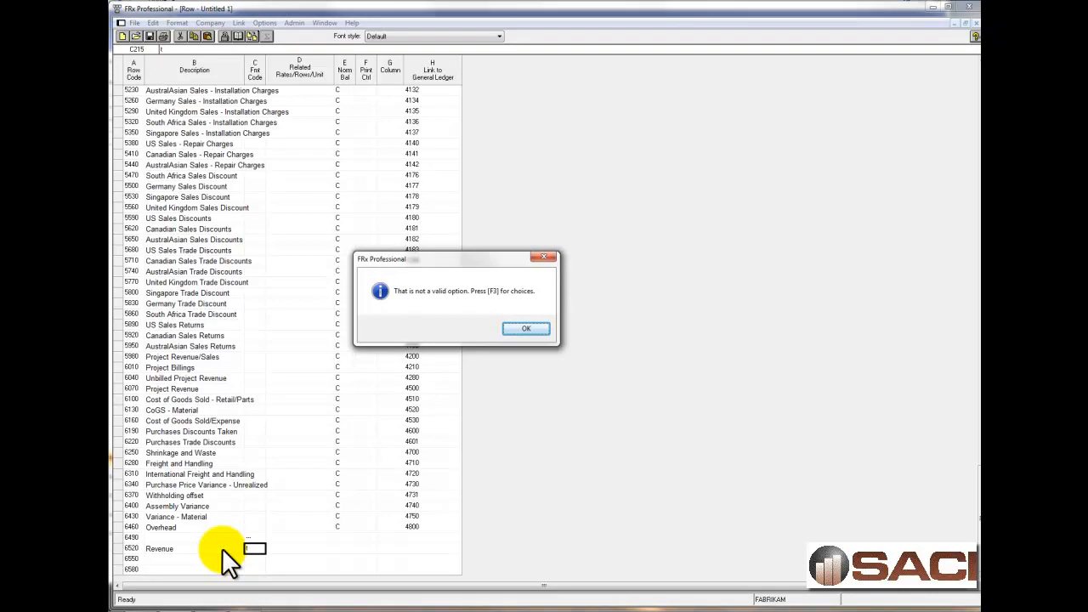
pyautogui.click(522, 331)
# Enter "Total Revenue" as the description of row 6520.
pyautogui.click(166, 552)
pyautogui.write('tota')
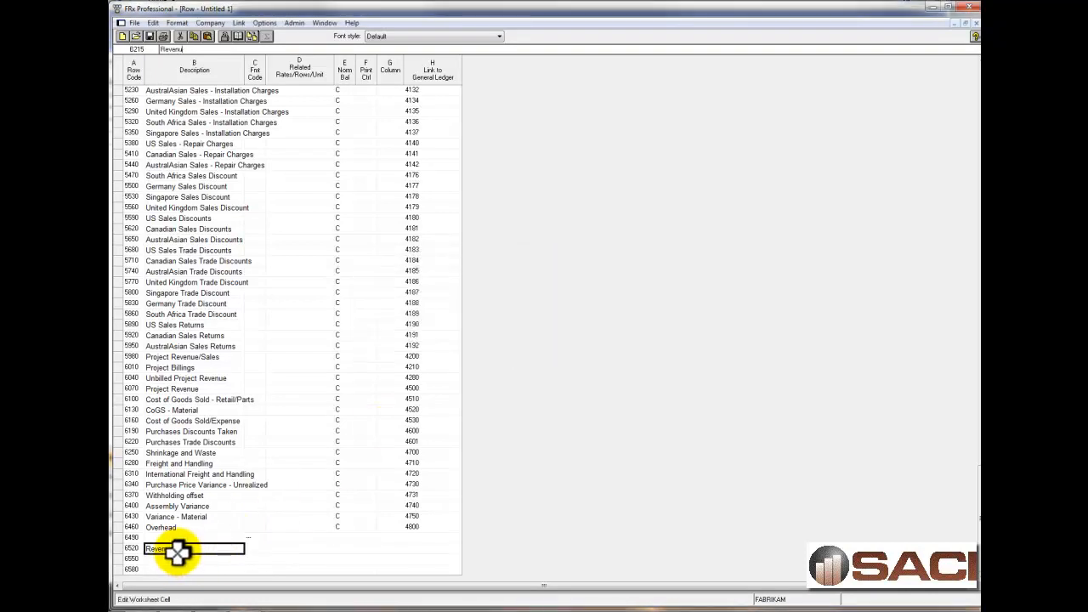
pyautogui.press('BackSpace')
pyautogui.press('BackSpace')
pyautogui.press('BackSpace')
pyautogui.press('BackSpace')
pyautogui.write('Total REve')
pyautogui.press('BackSpace')
pyautogui.press('BackSpace')
pyautogui.press('BackSpace')
pyautogui.write('evenue')
# Set the format code of the Total Revenue row (6520) to TOT, Total of Other Rows.
pyautogui.doubleClick(258, 547)
pyautogui.click(463, 333)
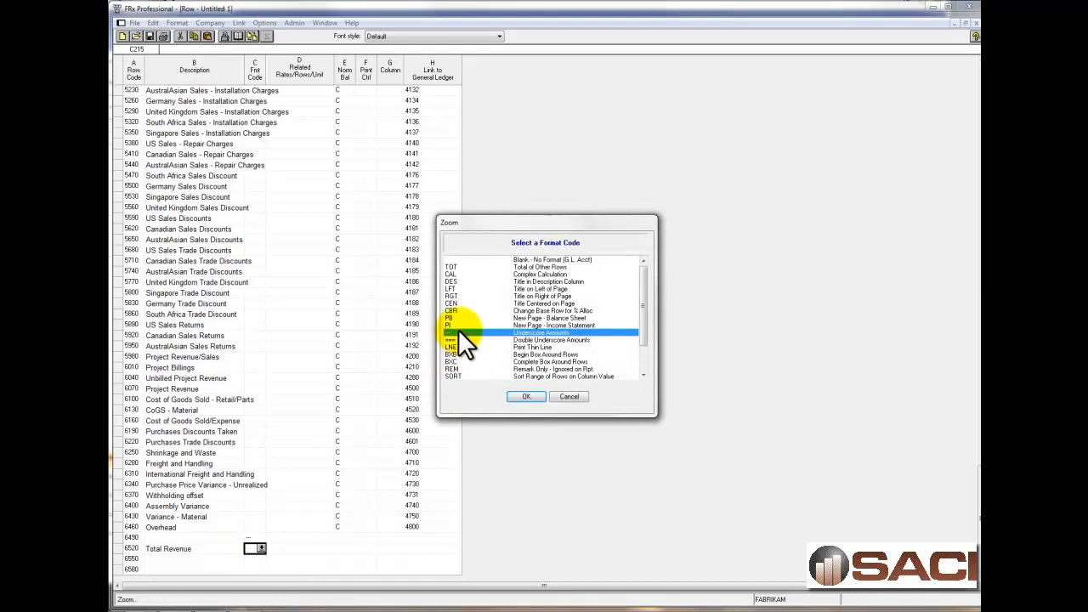
pyautogui.click(457, 268)
pyautogui.click(527, 394)
# Enter 4690 to 6490 as the related rows of Total Revenue, covering the Revenue heading down to the underscore row.
pyautogui.scroll(11, 378, 493)
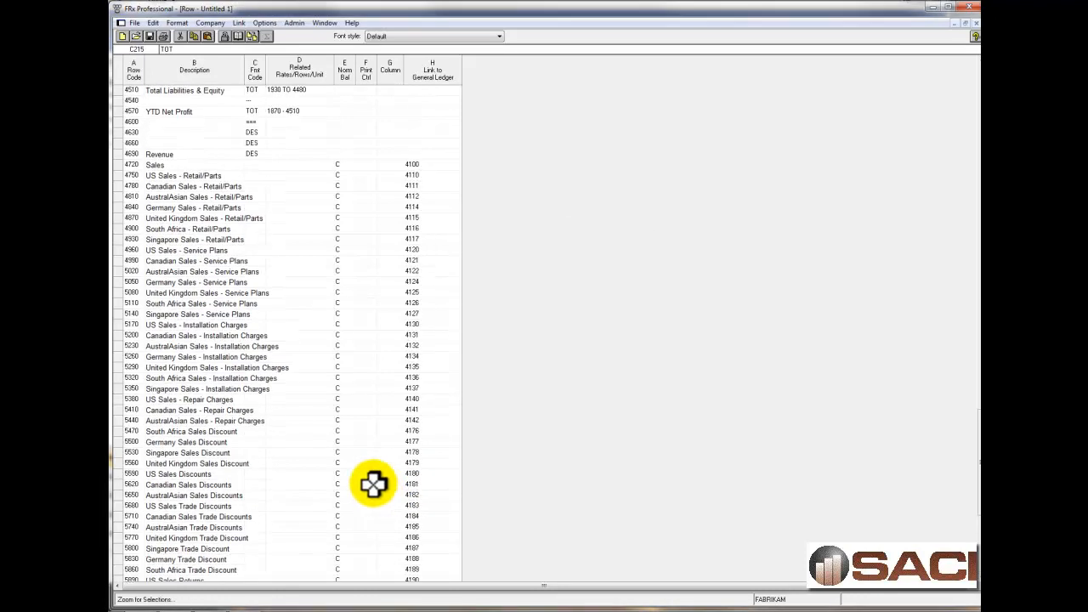
pyautogui.click(165, 253)
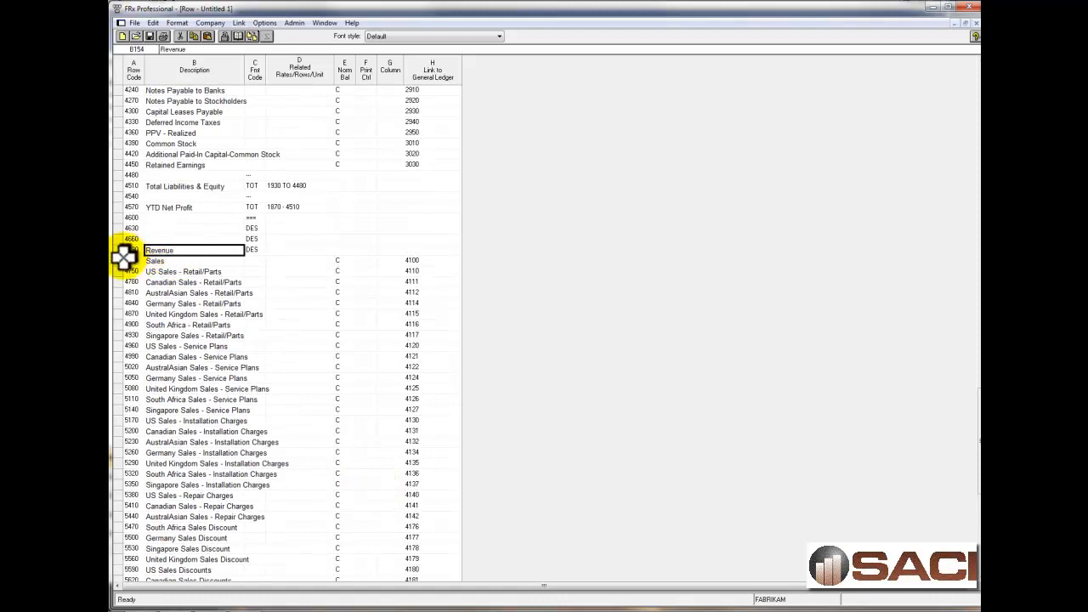
pyautogui.click(128, 250)
pyautogui.scroll(-1, 238, 416)
pyautogui.scroll(-10, 238, 419)
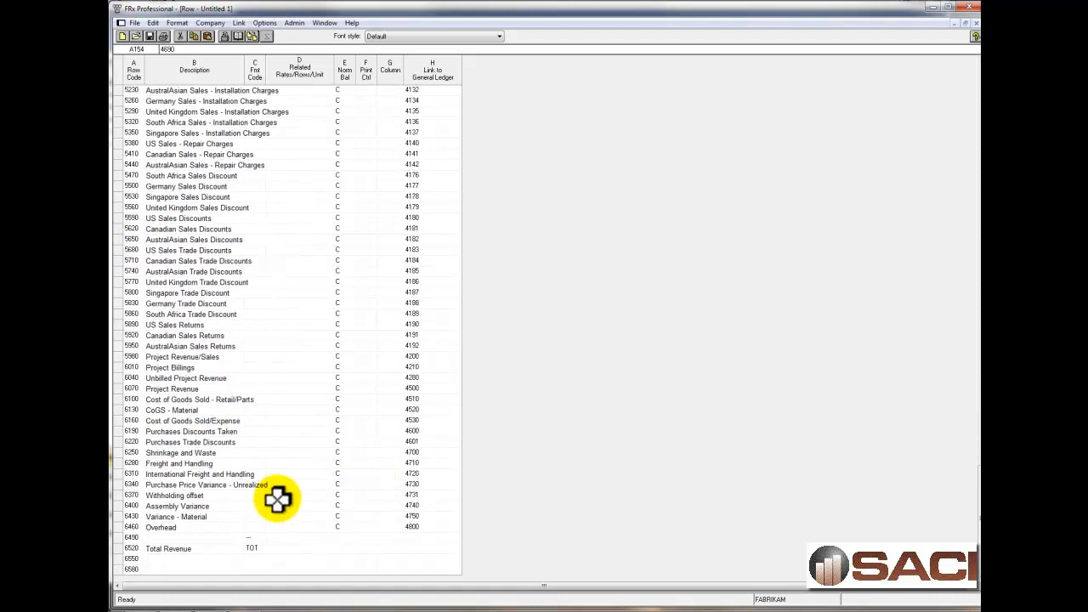
pyautogui.click(298, 548)
pyautogui.write('46')
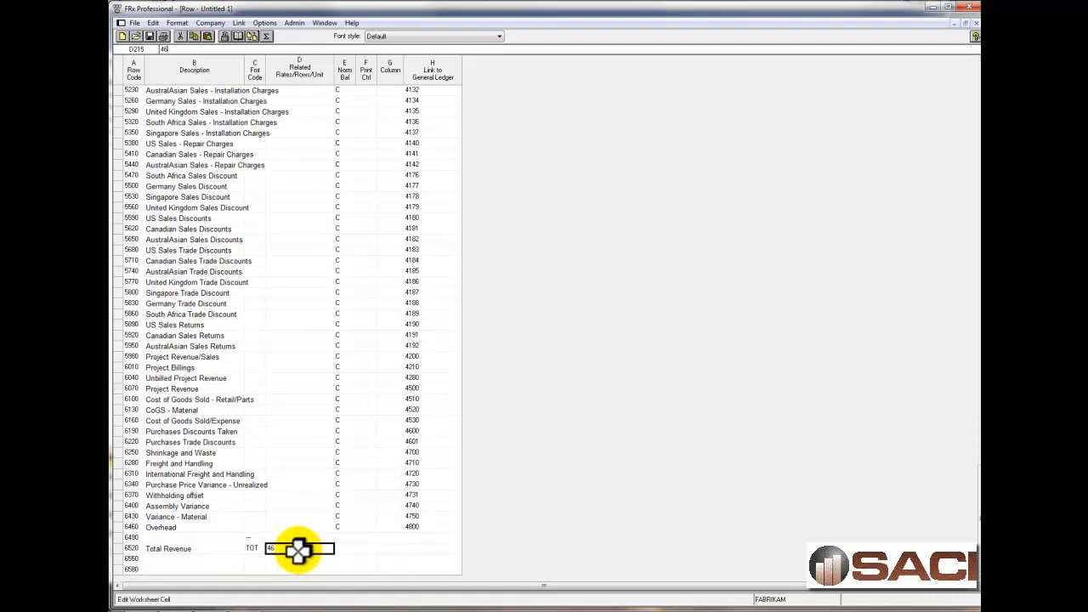
pyautogui.write('90 to 6490')
pyautogui.press('Tab')
# Set format code DES on rows 6550 and 6580, and enter "Expenses" as the description of row 6580.
pyautogui.press('Down')
pyautogui.press('Left')
pyautogui.press('Left')
pyautogui.write('d')
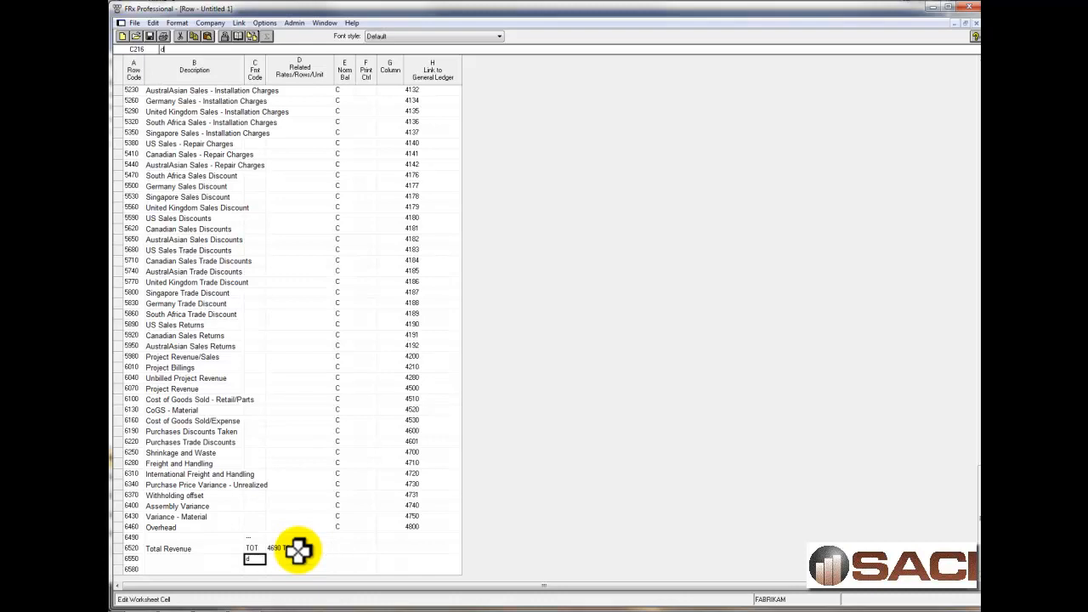
pyautogui.press('Return')
pyautogui.write('des')
pyautogui.press('Tab')
pyautogui.press('Left')
pyautogui.press('Left')
pyautogui.write('Expense')
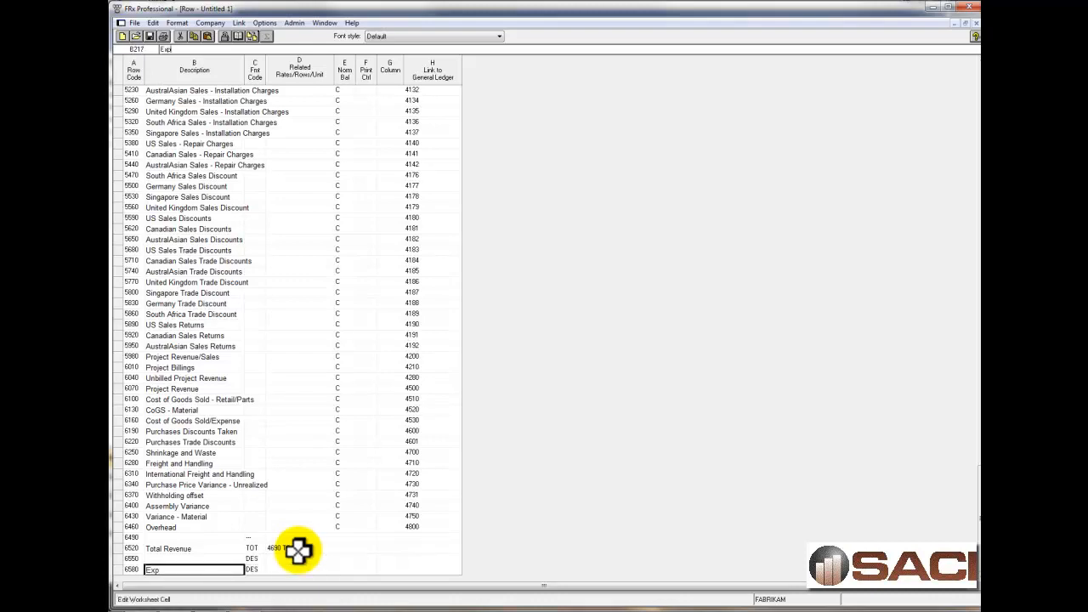
pyautogui.press('Return')
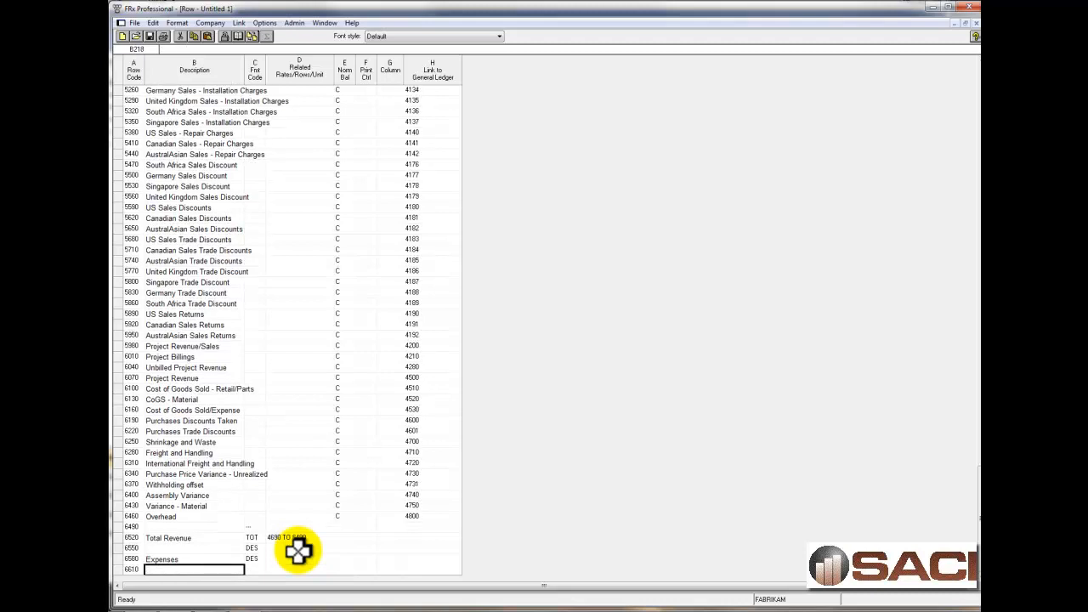
# Add rows from the chart of accounts for the expense natural accounts, starting at row code 6610 in increments of 30.
pyautogui.click(153, 23)
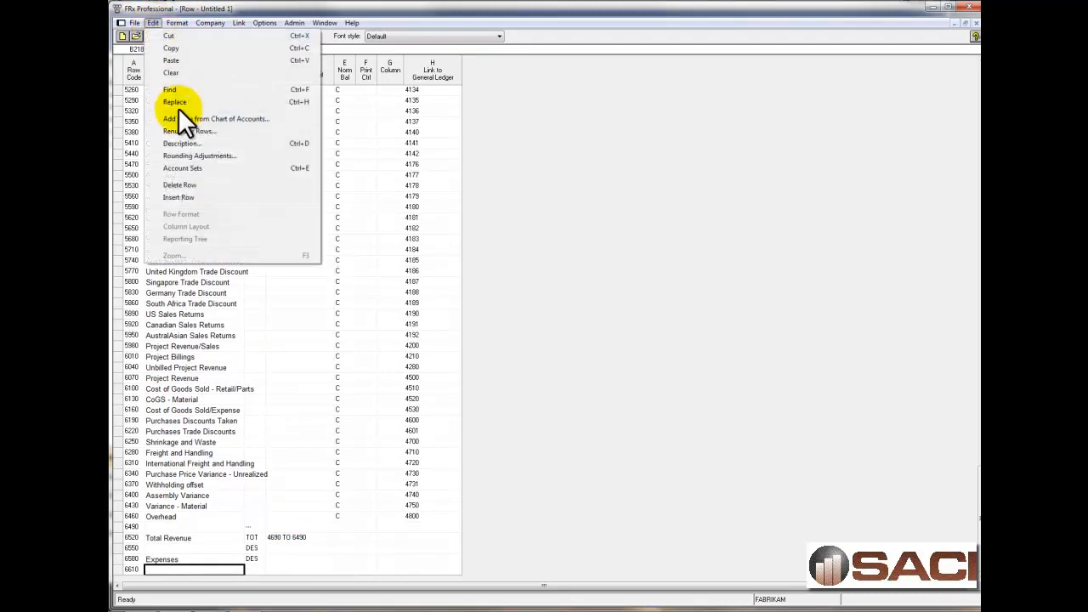
pyautogui.click(180, 116)
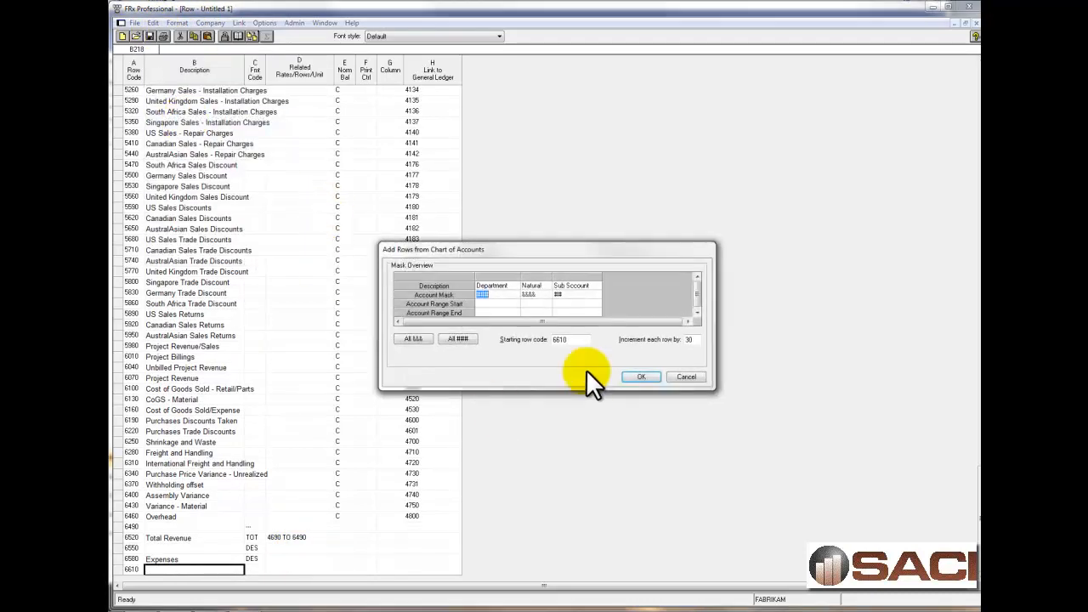
pyautogui.click(532, 304)
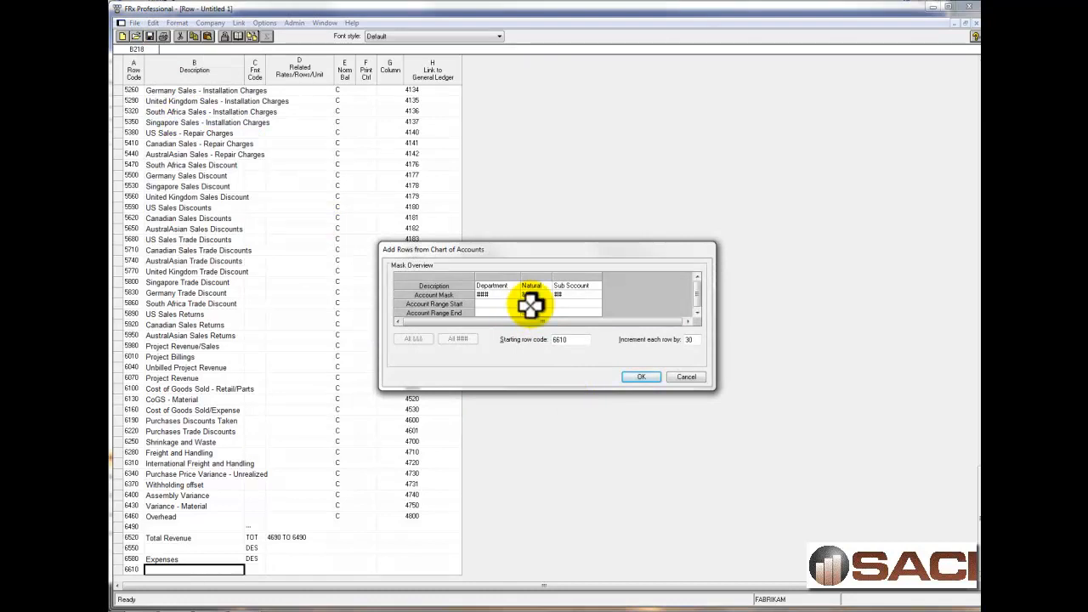
pyautogui.click(641, 380)
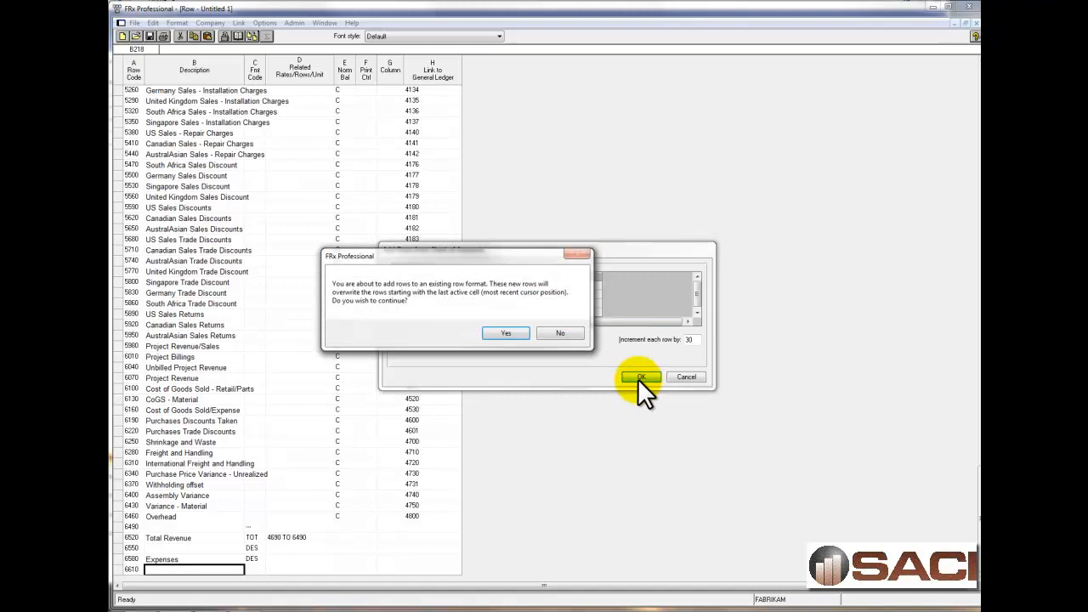
pyautogui.click(503, 331)
# Clear the normal balance codes on the newly added account rows, down to Transfer Suspense Account (row 10480).
pyautogui.scroll(-1, 377, 460)
pyautogui.scroll(-20, 378, 460)
pyautogui.scroll(-20, 377, 460)
pyautogui.scroll(-10, 377, 388)
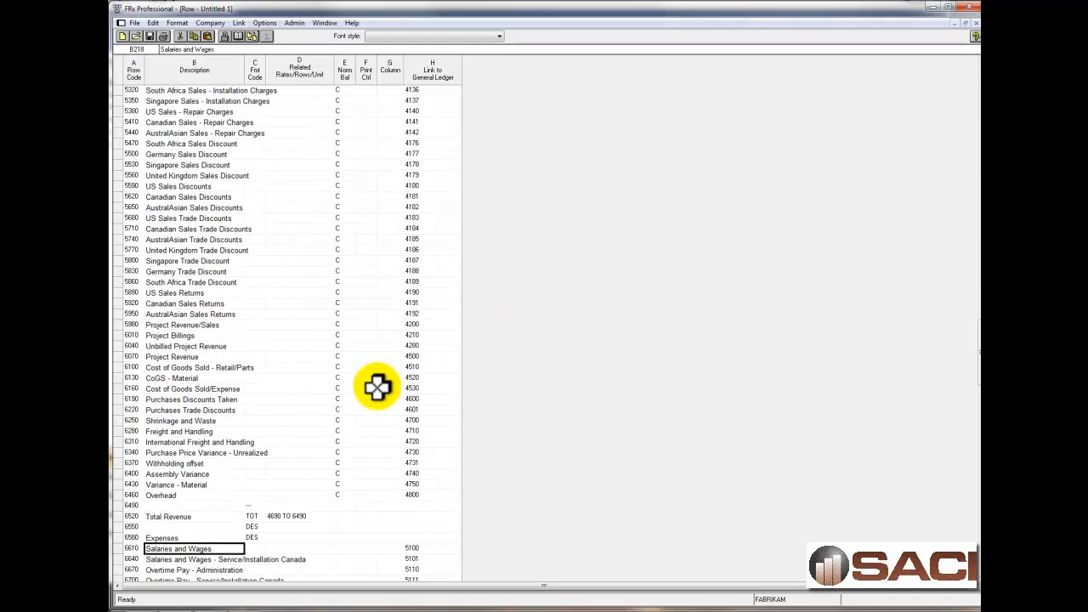
pyautogui.scroll(-10, 377, 388)
pyautogui.scroll(-7, 352, 376)
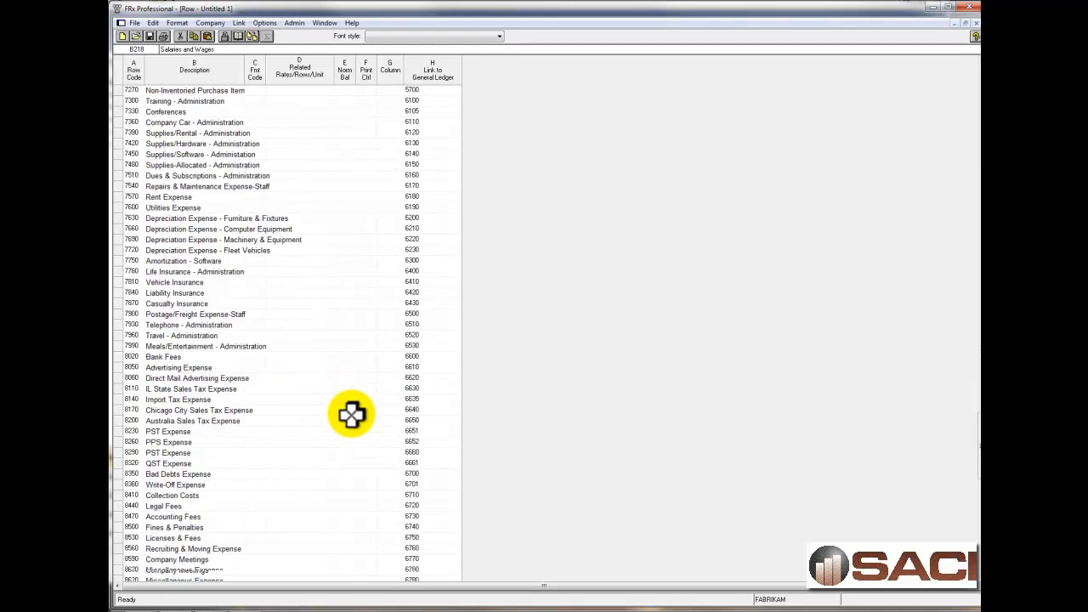
pyautogui.scroll(-10, 352, 414)
pyautogui.moveTo(350, 271); pyautogui.dragTo(348, 602)
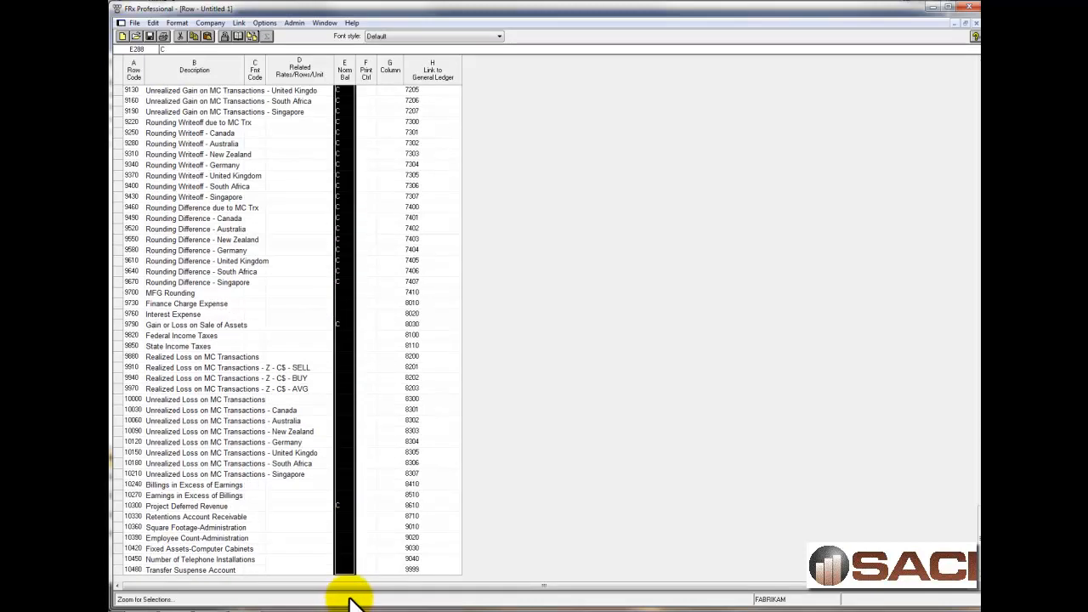
pyautogui.press('Delete')
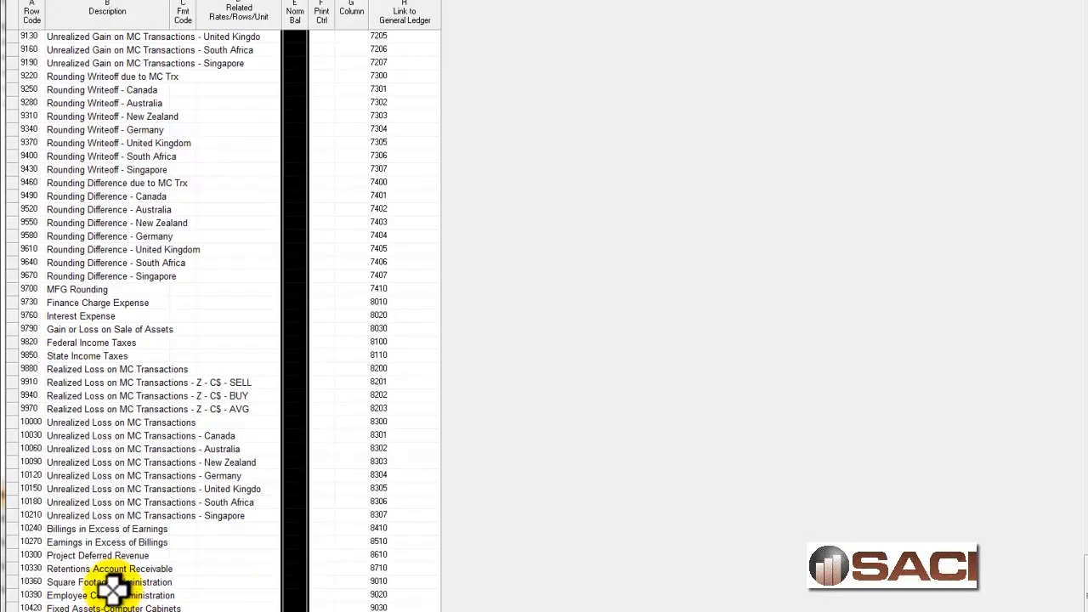
# Set the format code of row 10510, below Transfer Suspense Account, to Underscore Amounts (---).
pyautogui.click(124, 569)
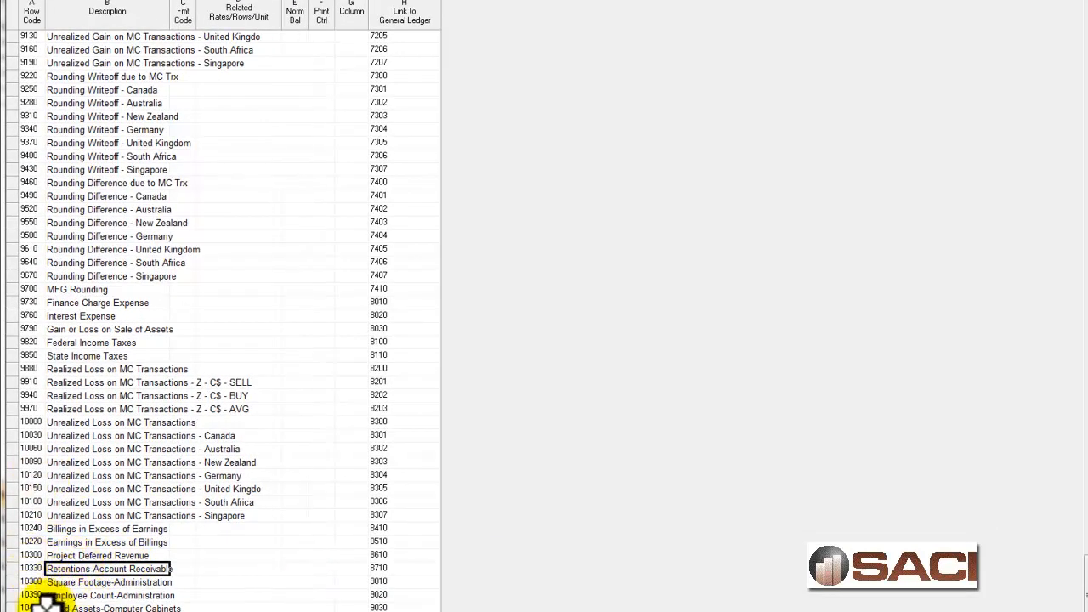
pyautogui.click(173, 611)
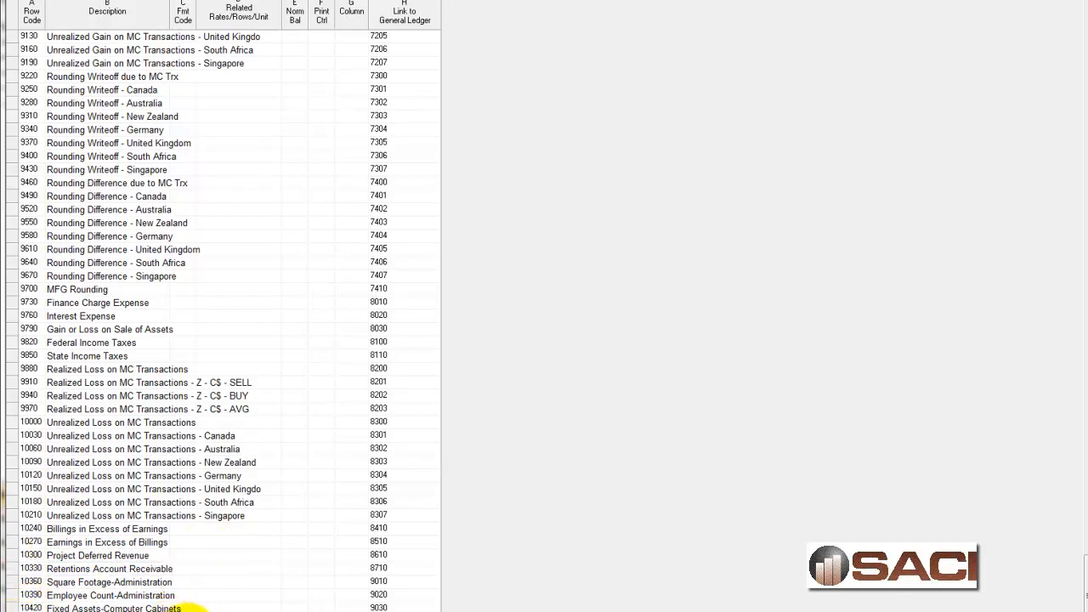
pyautogui.press('Down')
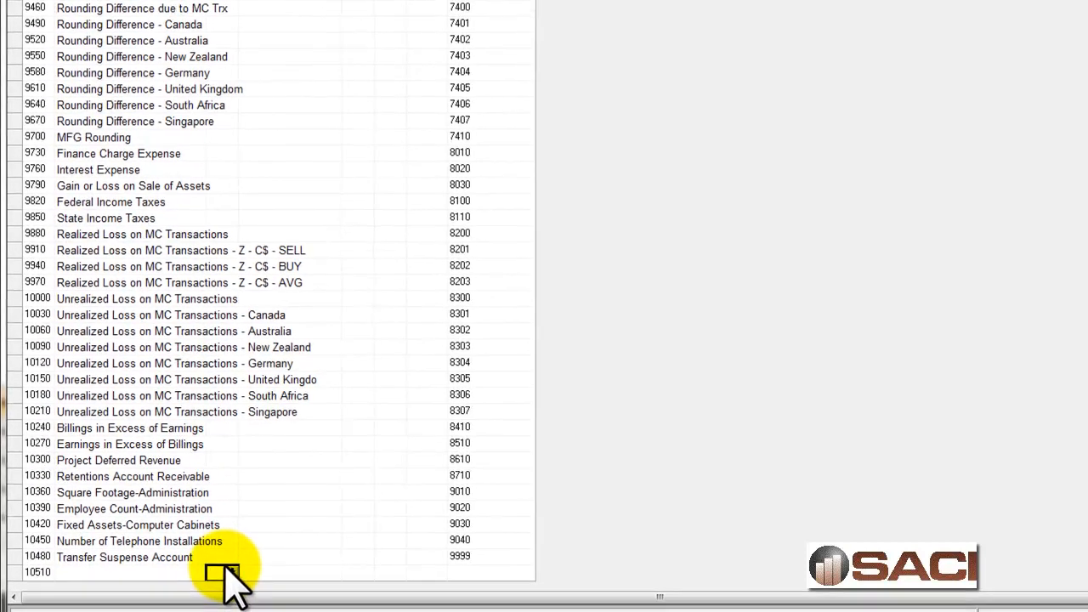
pyautogui.click(233, 574)
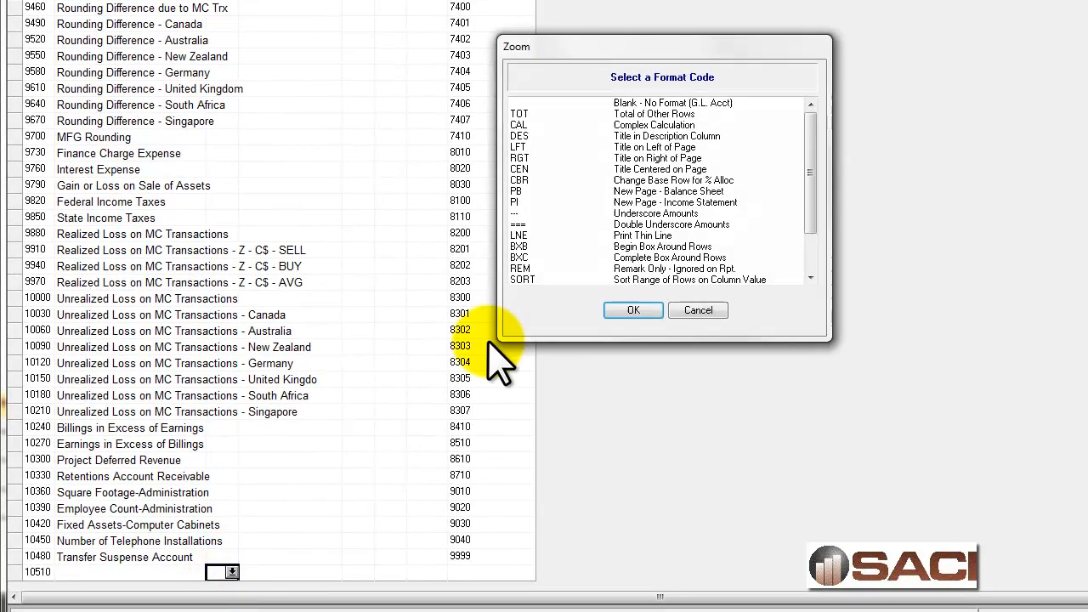
pyautogui.click(523, 214)
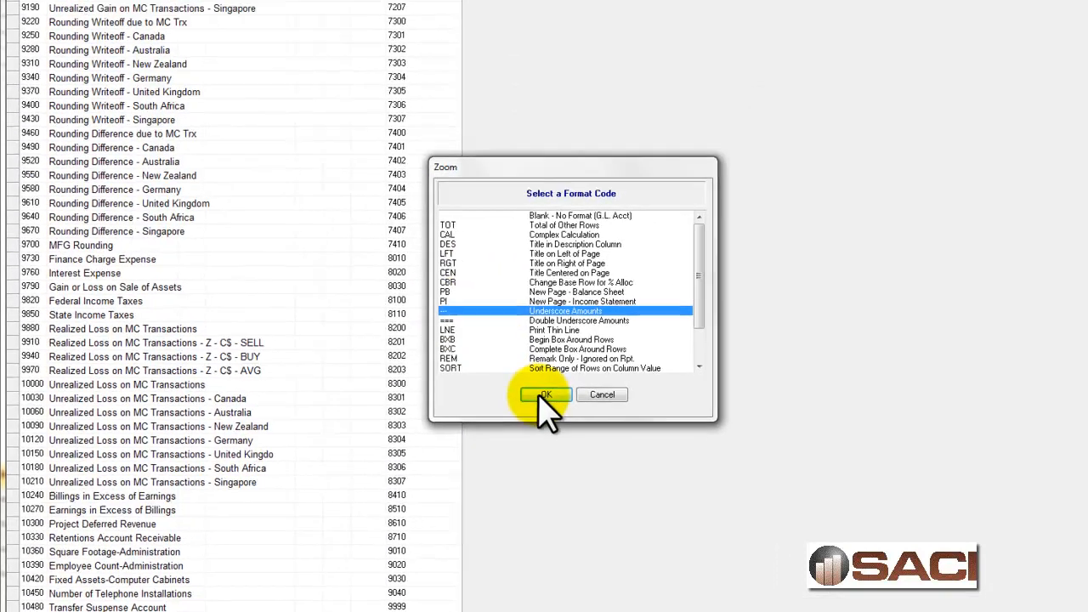
pyautogui.click(541, 396)
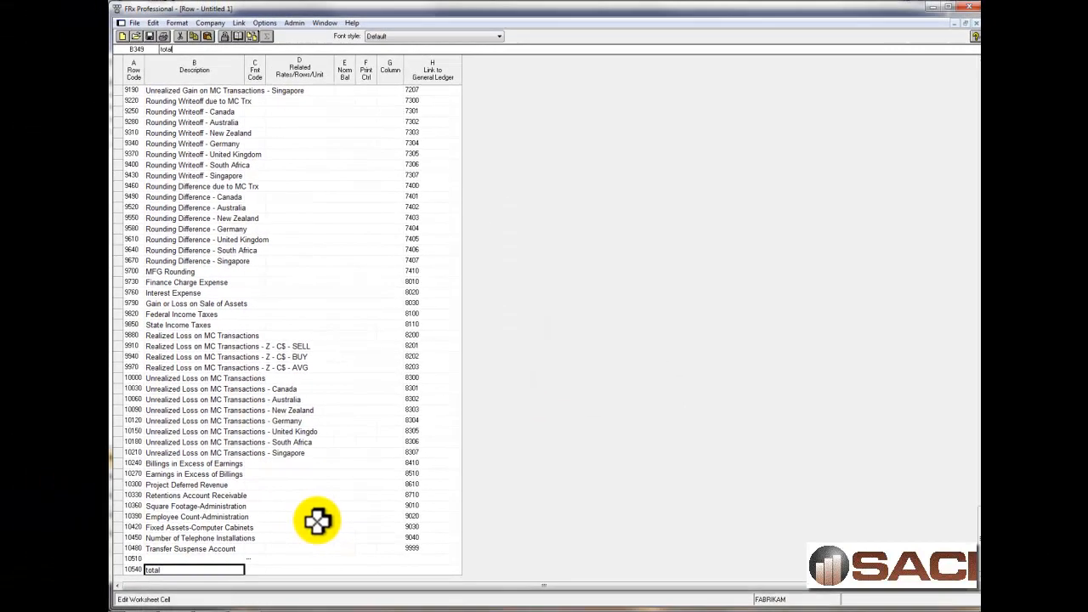
# Enter "Total Expenses" as the description of row 10540 and set its format code to TOT.
pyautogui.write('total Expenses')
pyautogui.press('Tab')
pyautogui.write('TOT')
pyautogui.press('Tab')
# Enter 6580 to 10510 as the related rows of Total Expenses, starting from the Expenses heading.
pyautogui.scroll(20, 247, 442)
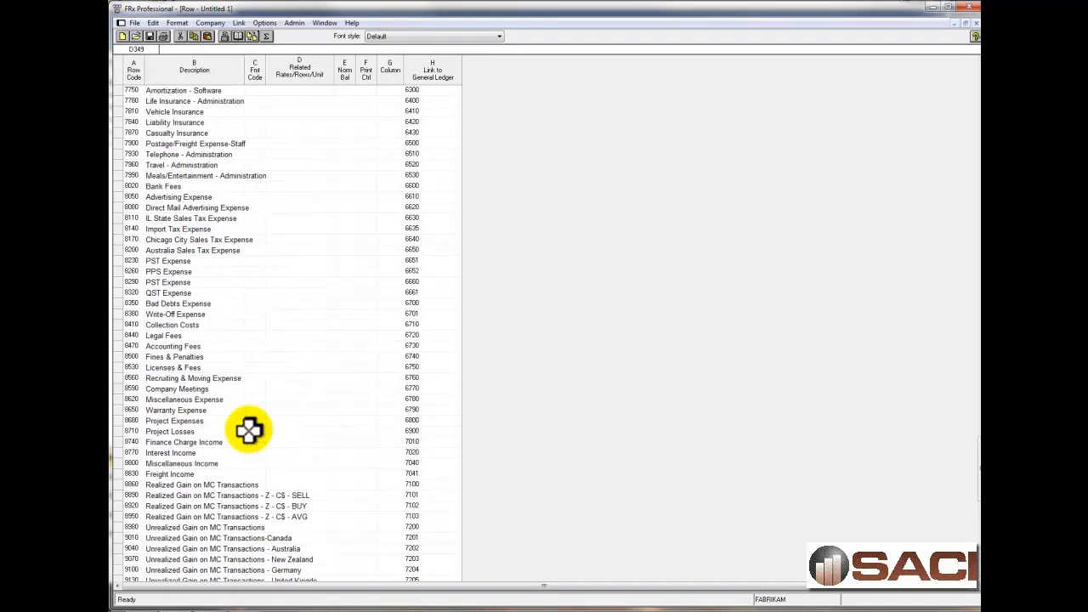
pyautogui.click(132, 281)
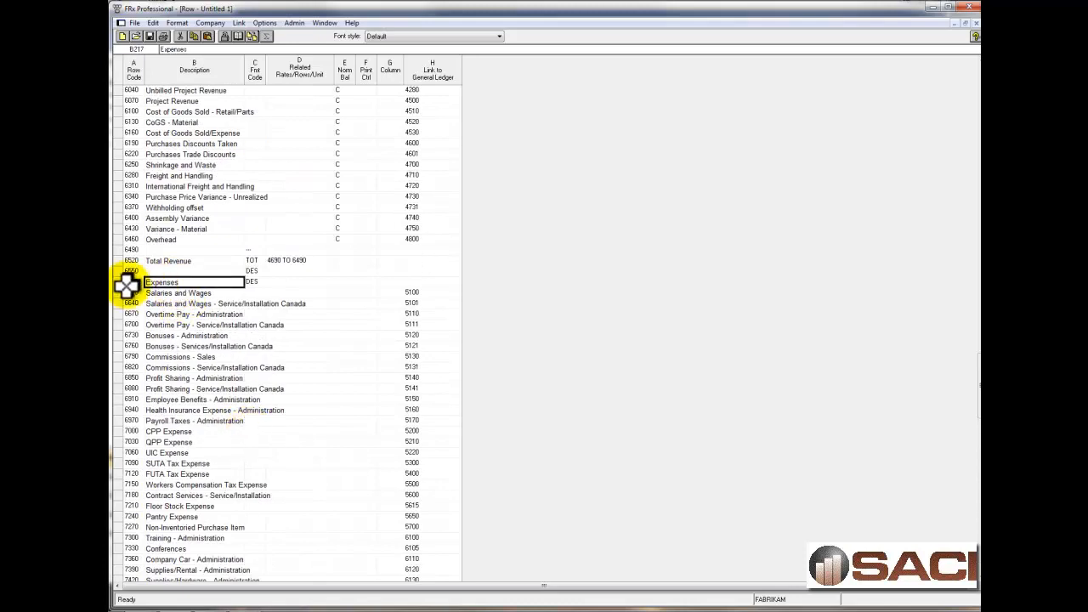
pyautogui.scroll(-20, 272, 482)
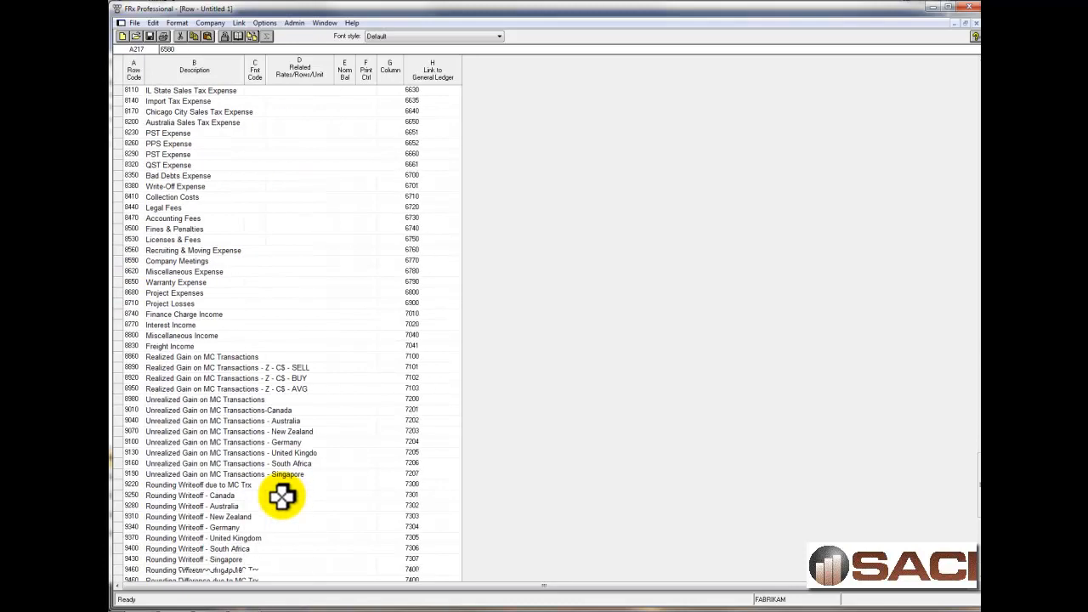
pyautogui.click(300, 569)
pyautogui.write('6580 to 105')
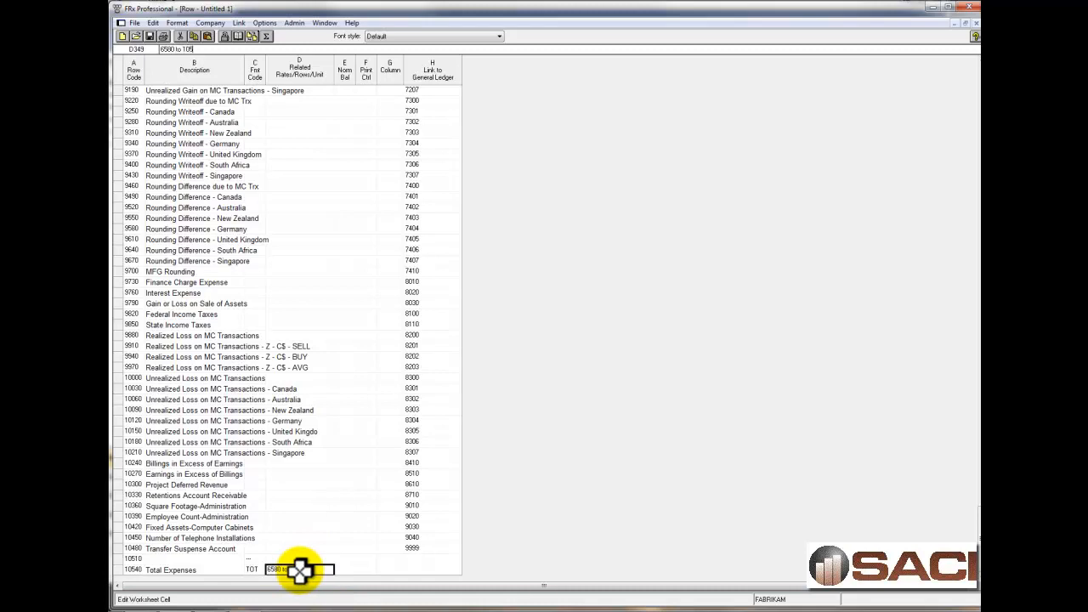
pyautogui.press('Tab')
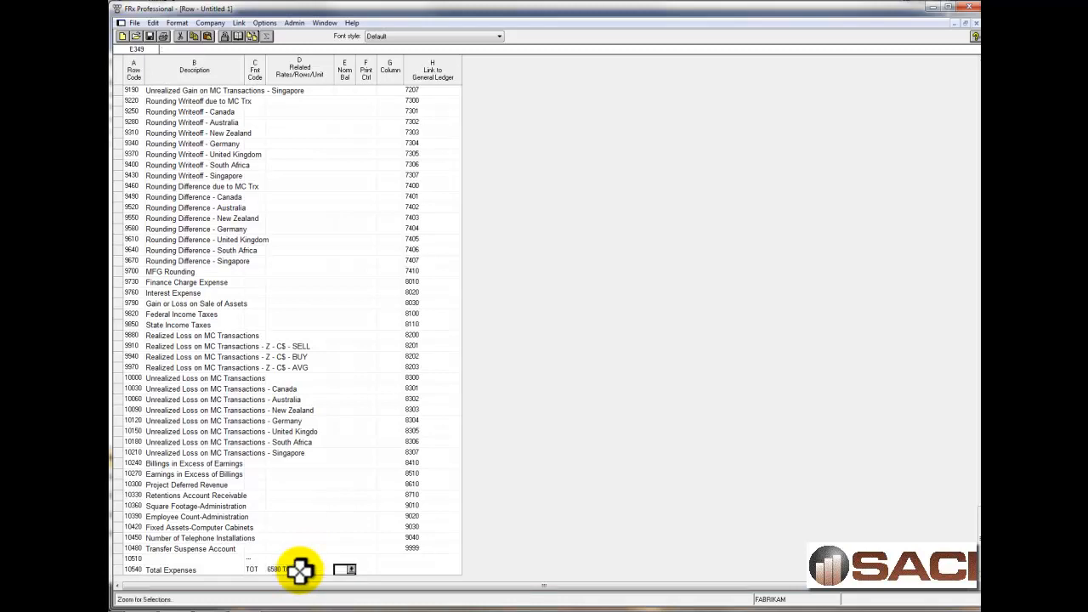
# Set the format code of row 10570, below Total Expenses, to Underscore Amounts (---).
pyautogui.click(255, 569)
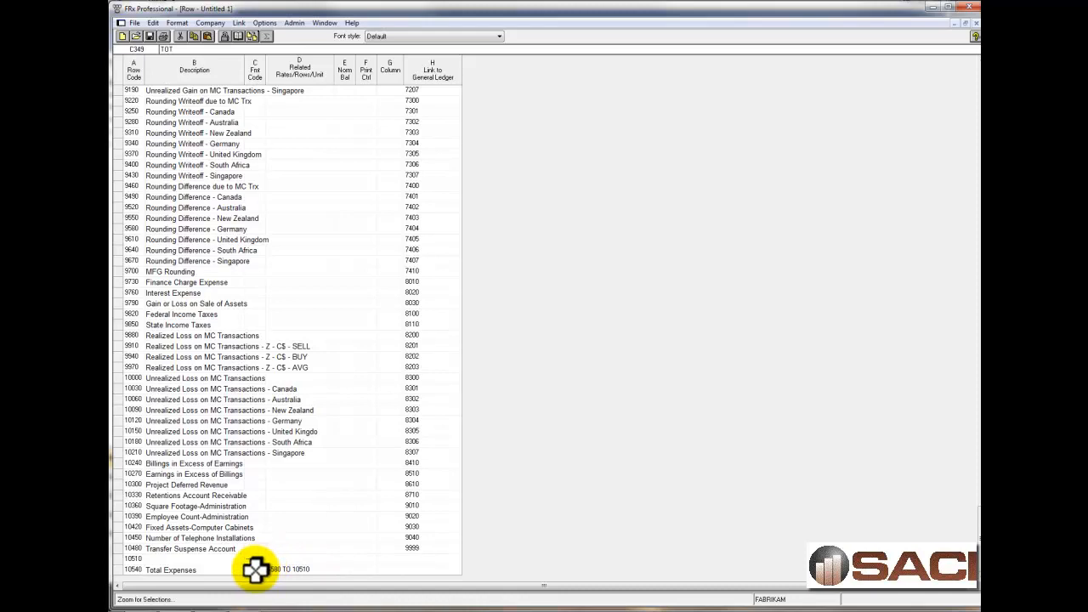
pyautogui.press('Down')
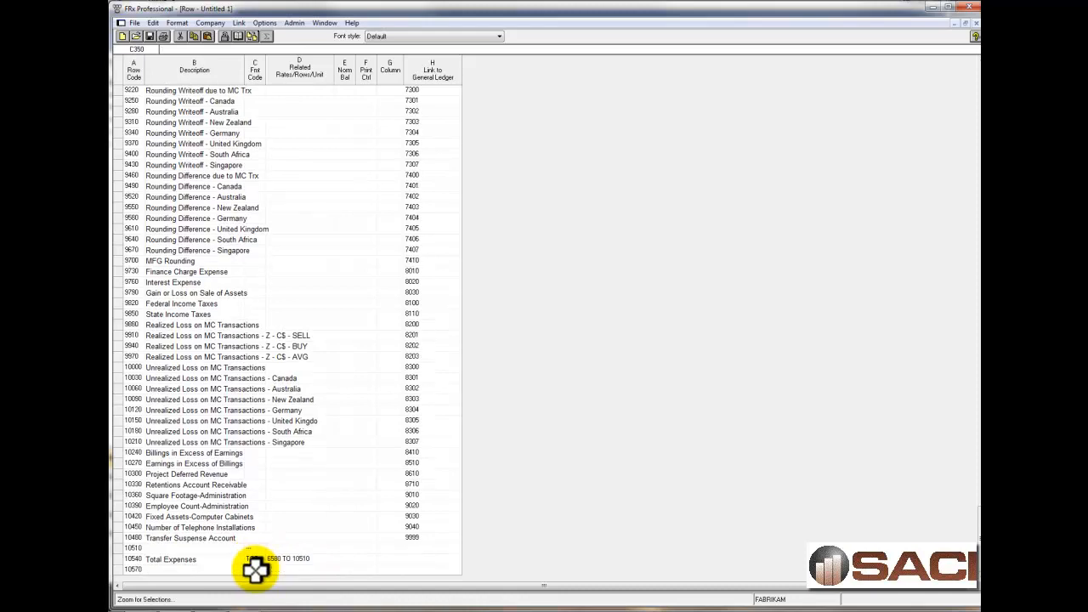
pyautogui.click(256, 569)
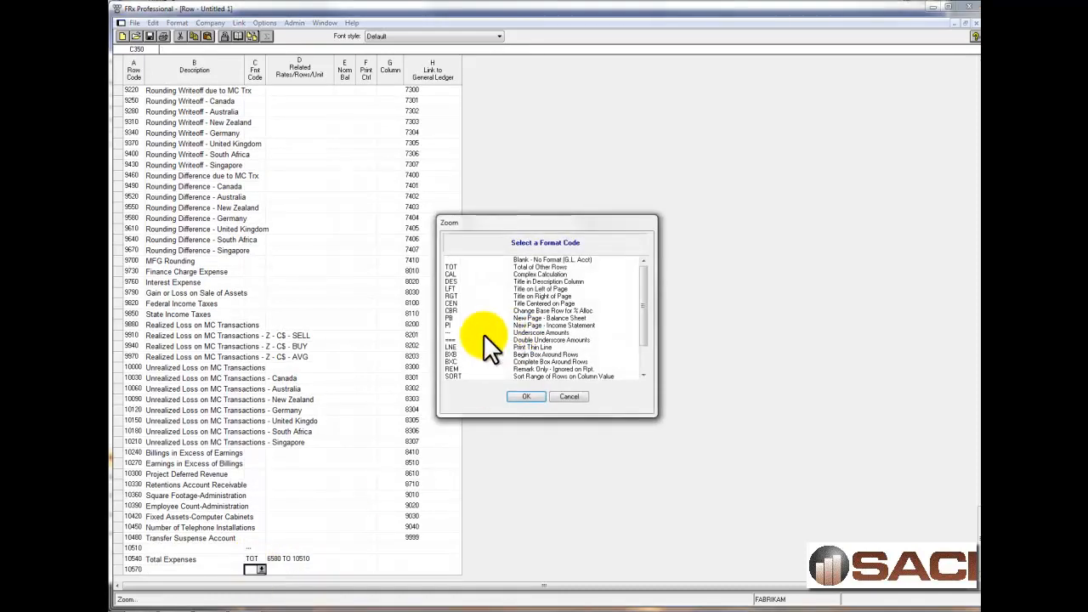
pyautogui.click(463, 332)
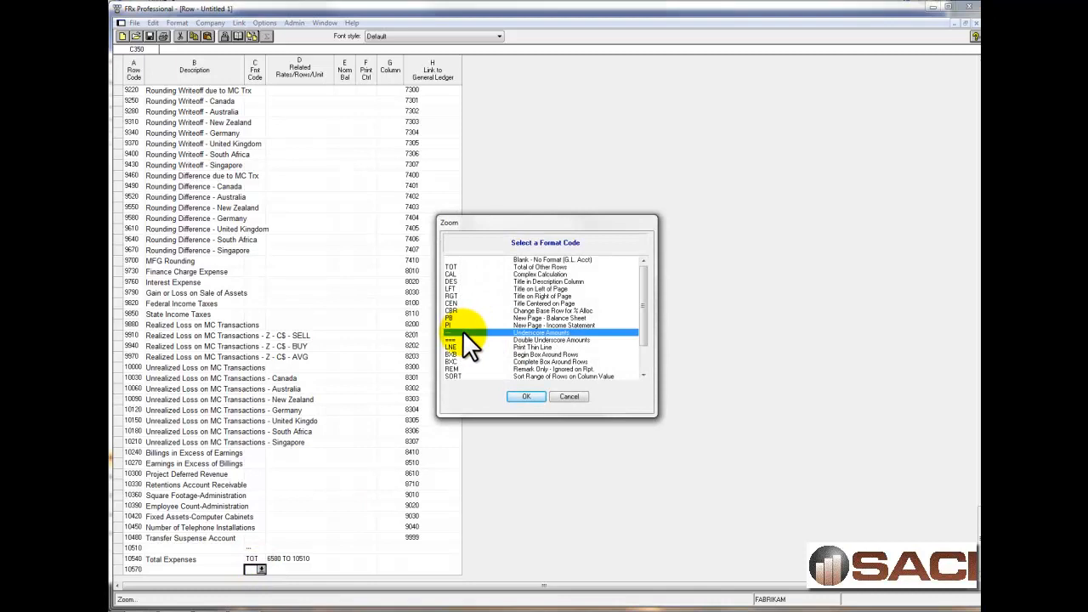
pyautogui.click(524, 395)
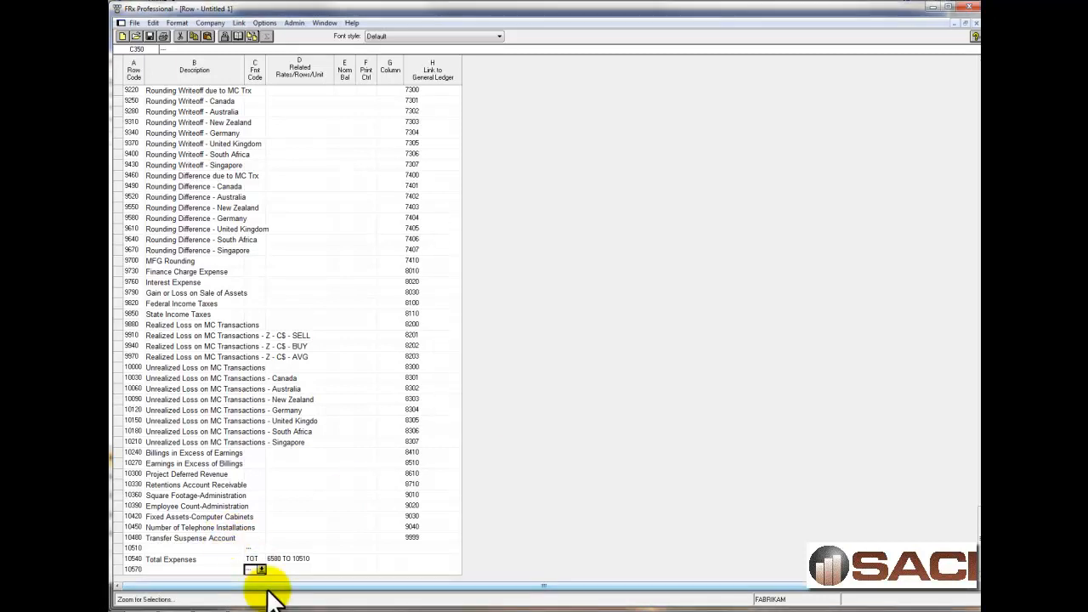
# Enter "YTD Net Profit" as the description of row 10600 and set its format code to TOT.
pyautogui.press('Down')
pyautogui.press('Down')
pyautogui.press('Down')
pyautogui.press('Down')
pyautogui.press('Up')
pyautogui.press('Up')
pyautogui.press('Up')
pyautogui.press('Left')
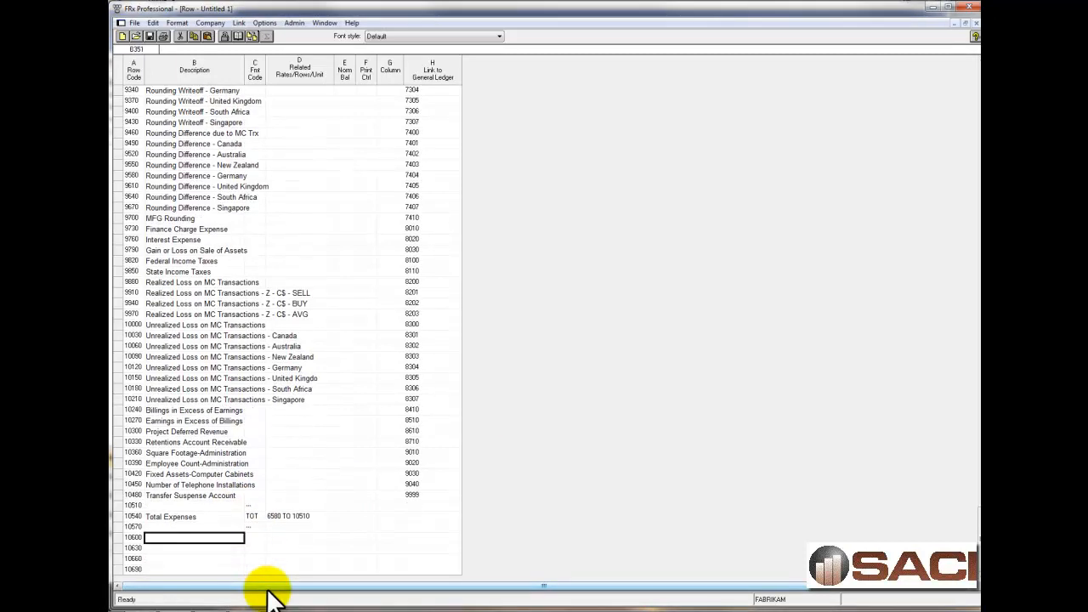
pyautogui.moveTo(233, 611)
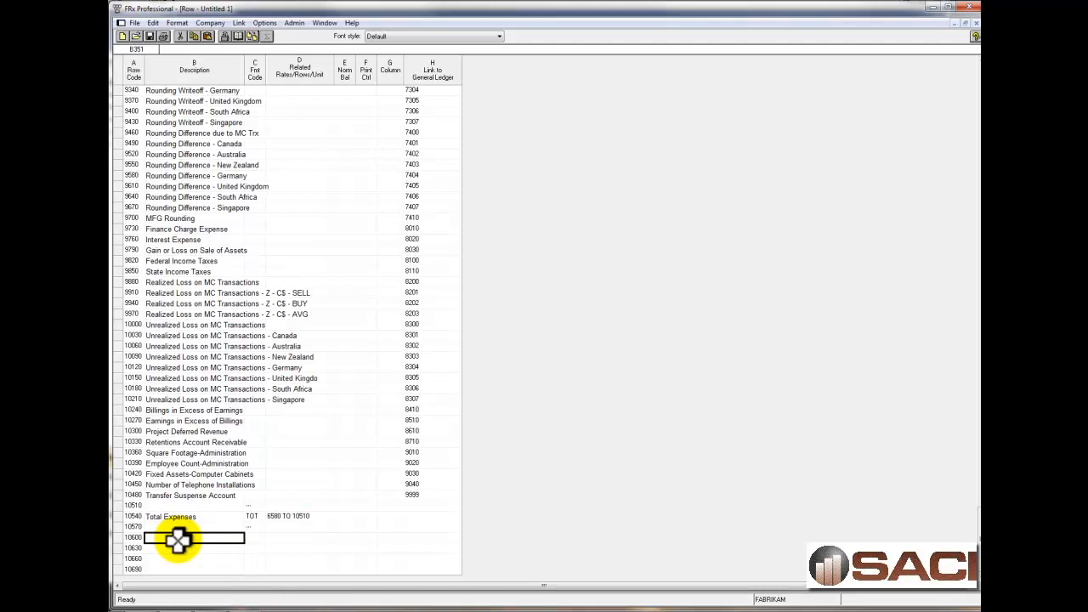
pyautogui.write('YTD Net Profit')
pyautogui.press('Tab')
pyautogui.write('tot')
pyautogui.press('Tab')
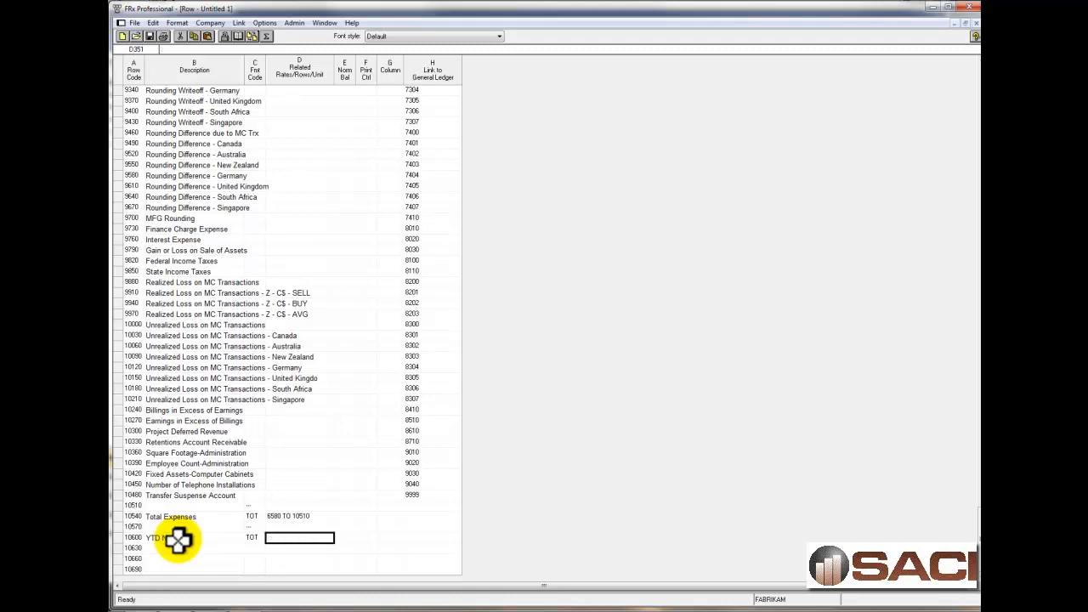
# Enter 6520 - 10540 as the related rows of YTD Net Profit in row 10600, subtracting Total Expenses from Total Revenue.
pyautogui.click(364, 303)
pyautogui.scroll(20, 366, 303)
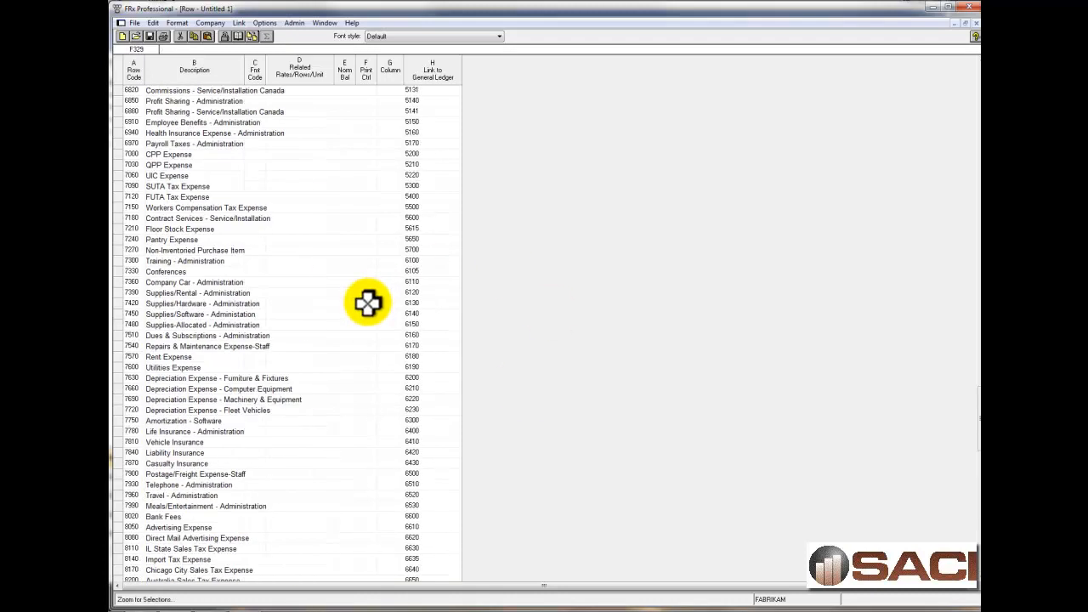
pyautogui.click(291, 261)
pyautogui.click(132, 270)
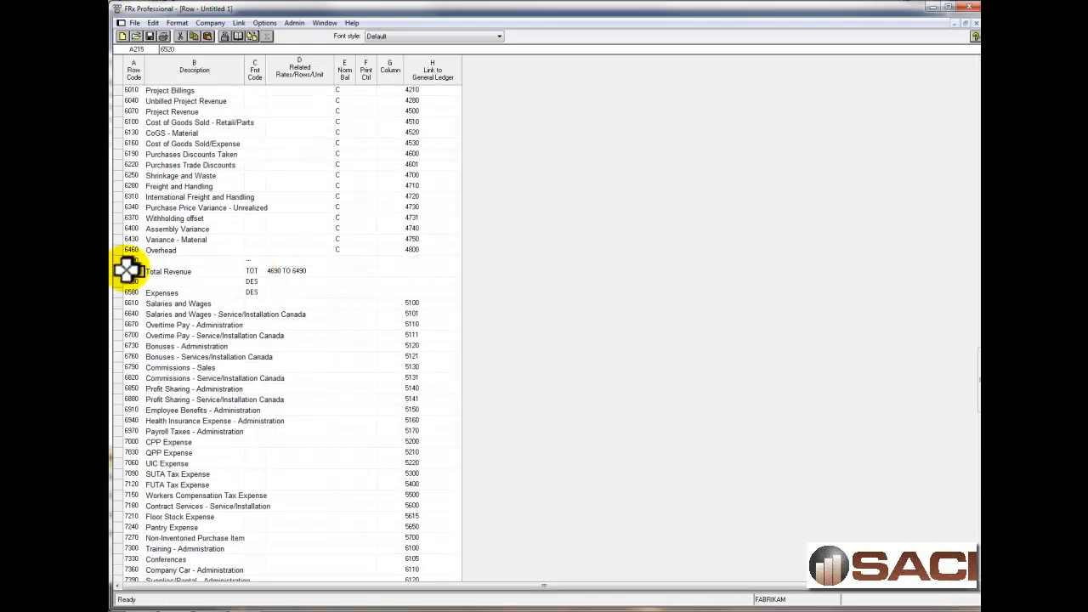
pyautogui.scroll(-20, 328, 449)
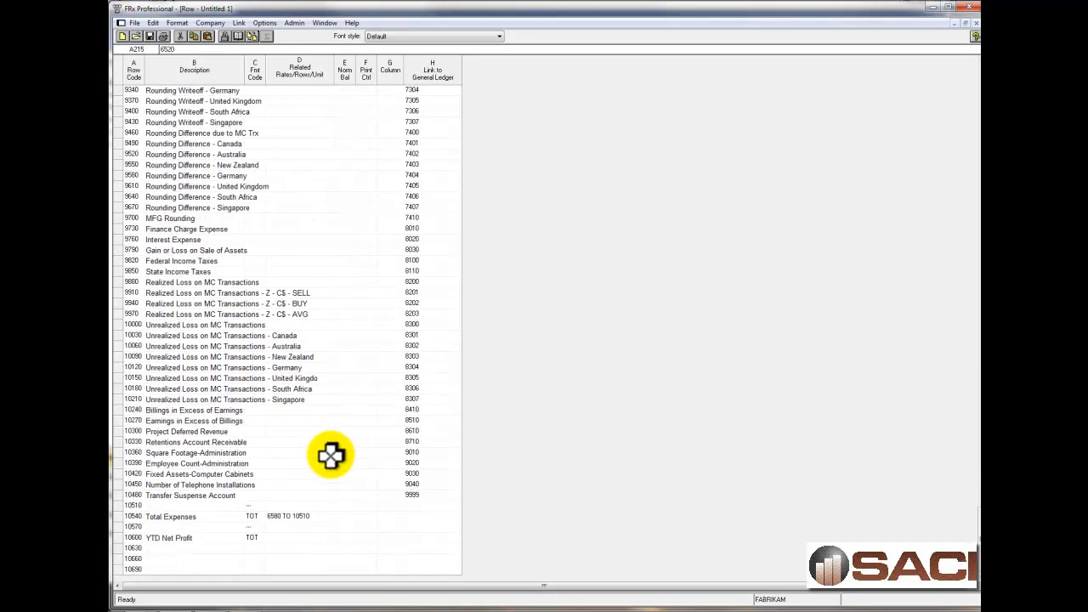
pyautogui.click(301, 538)
pyautogui.write('65')
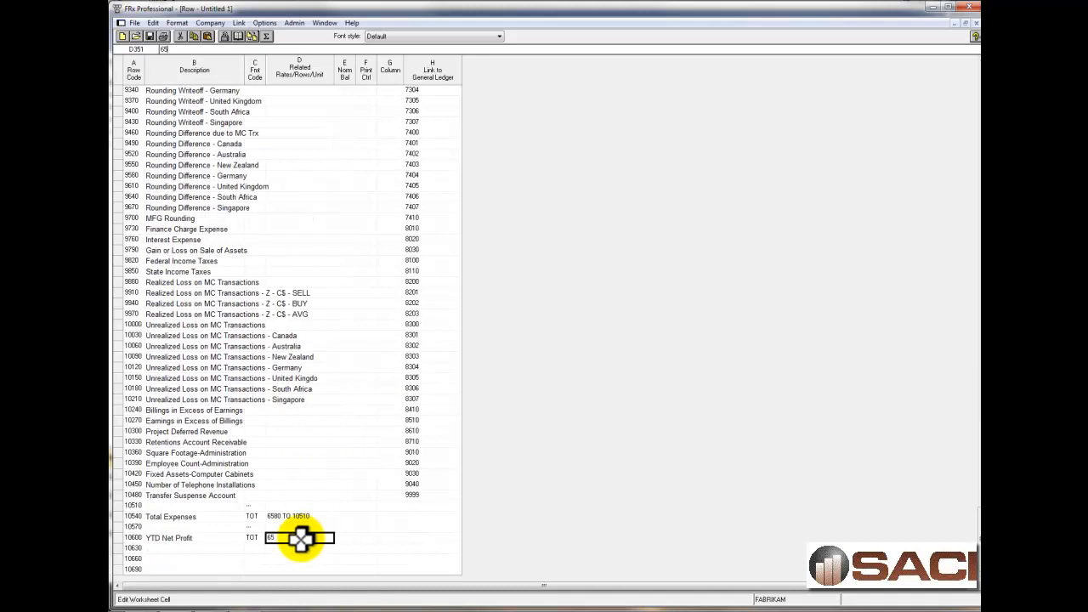
pyautogui.write('20 - 10540')
pyautogui.press('Tab')
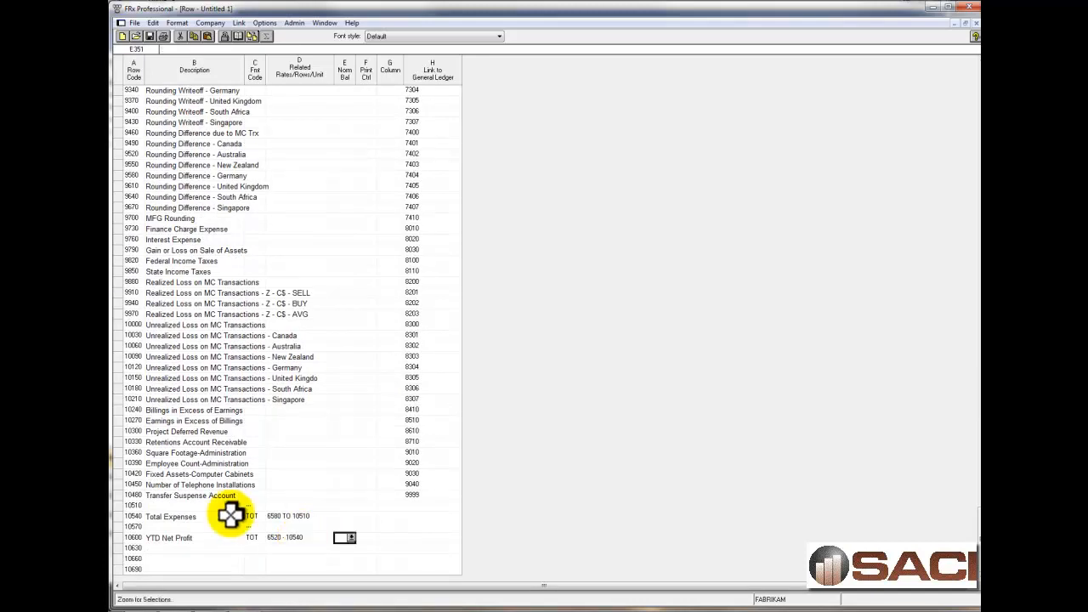
# Set the format code of row 10630 to Double Underscore Amounts (===) and that of row 10660 to DES.
pyautogui.click(255, 546)
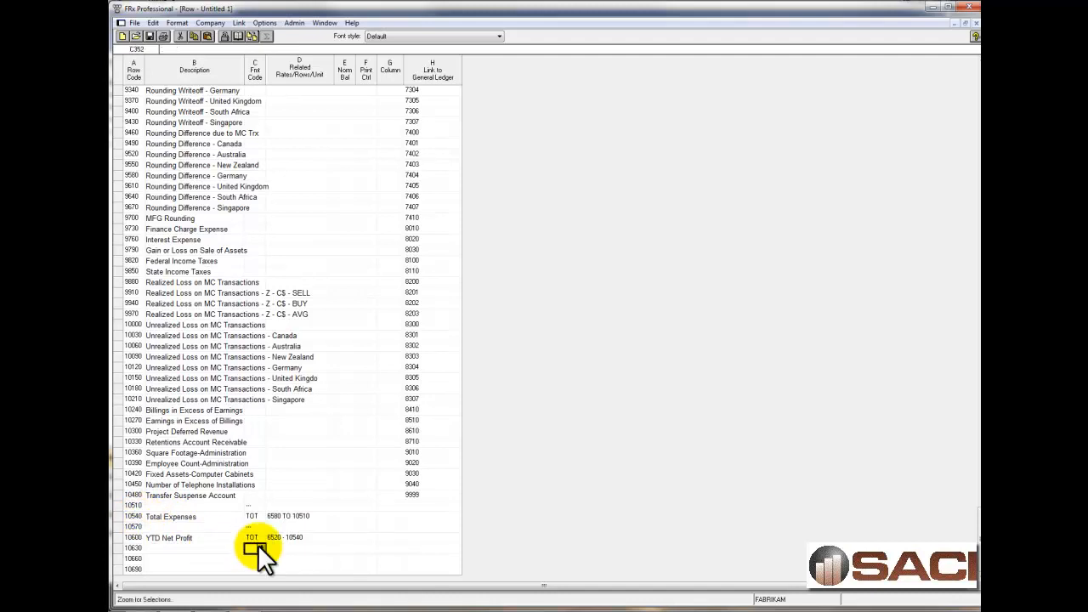
pyautogui.click(261, 548)
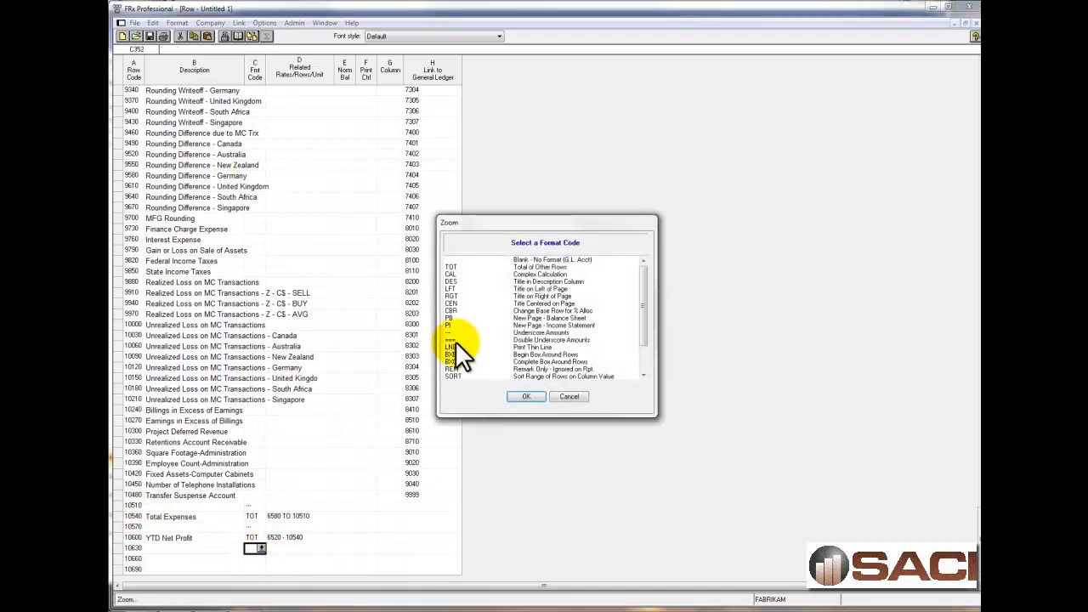
pyautogui.click(455, 339)
pyautogui.click(526, 396)
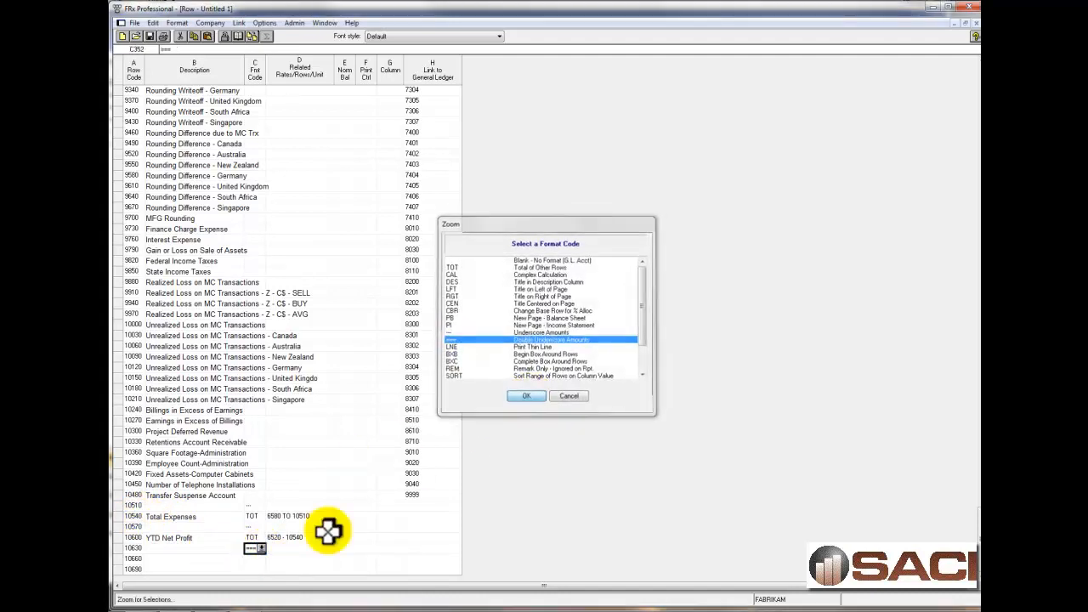
pyautogui.click(265, 557)
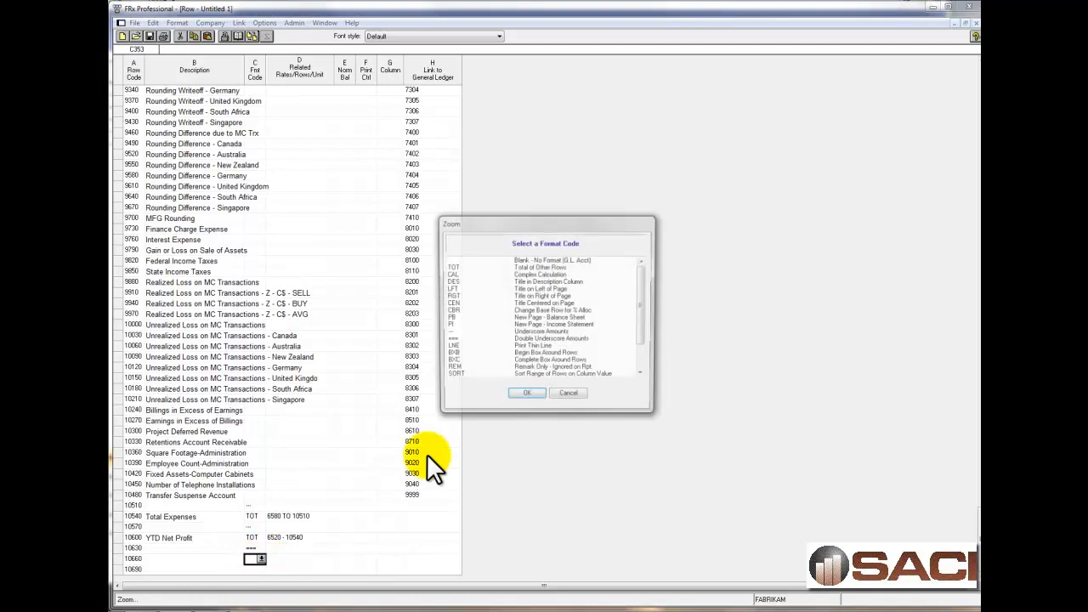
pyautogui.click(450, 281)
pyautogui.click(526, 396)
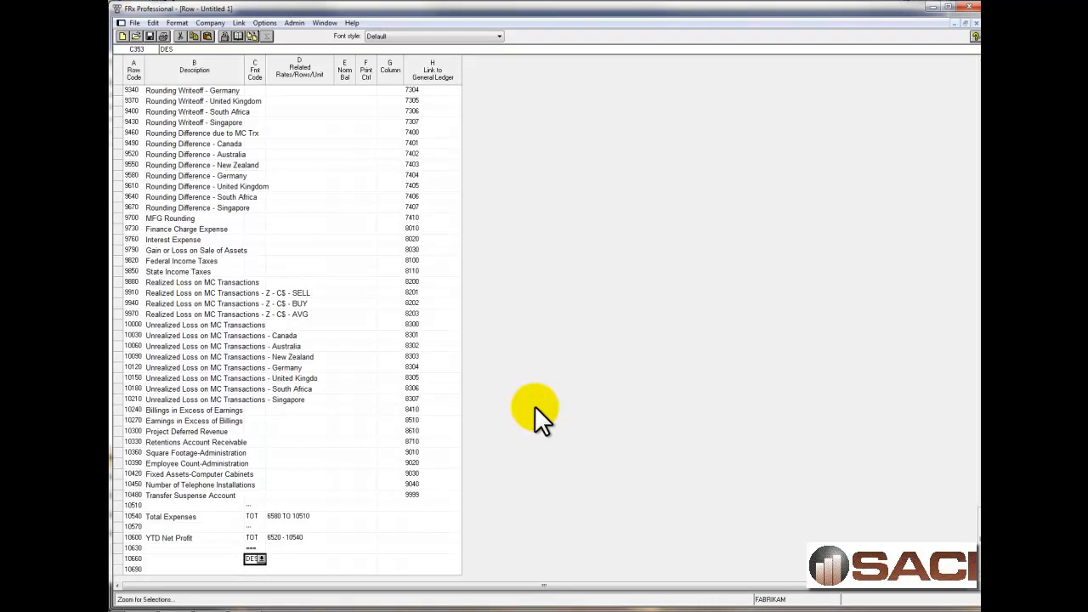
# Enter "Out of Balance" as the description of row 10690 and set its format code to TOT.
pyautogui.click(225, 568)
pyautogui.write('Out of Balance')
pyautogui.press('Tab')
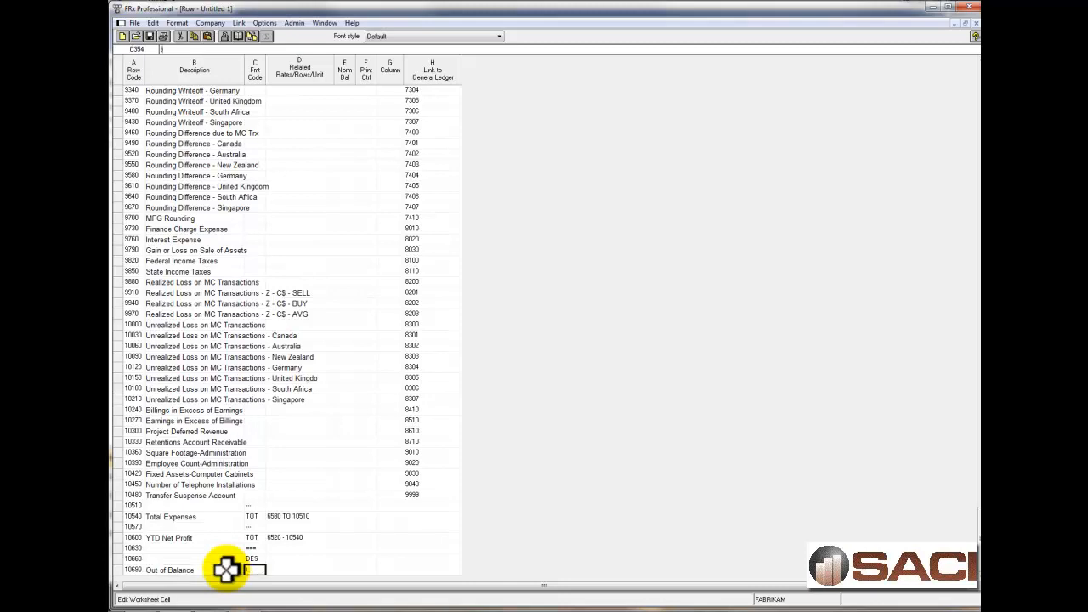
pyautogui.write('tot')
pyautogui.press('Tab')
# Enter 4570 - 10600 as the related rows of Out of Balance, comparing the two YTD Net Profit rows.
pyautogui.scroll(20, 352, 454)
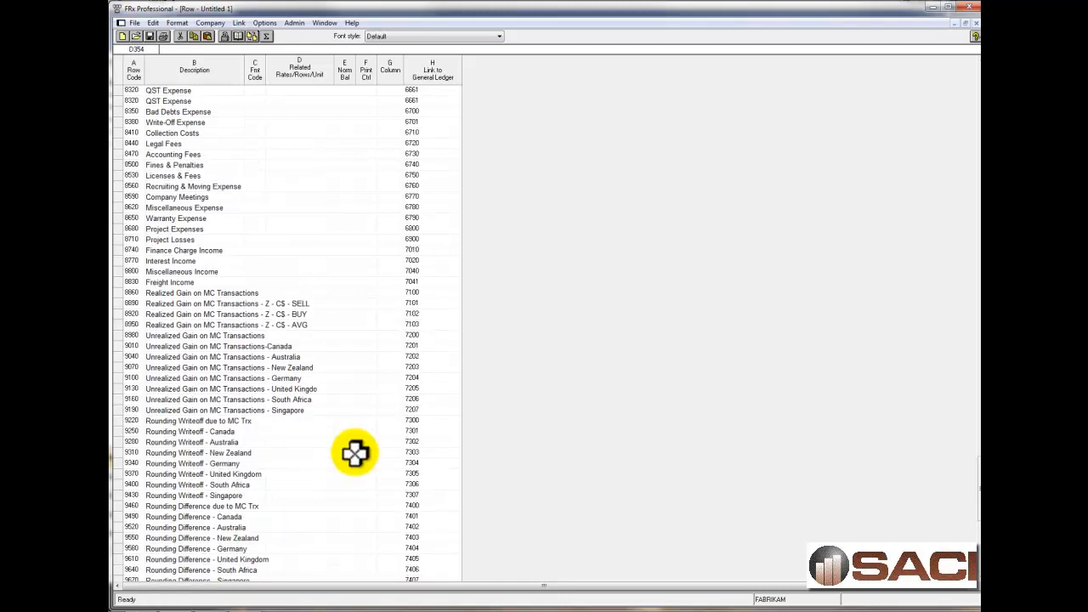
pyautogui.scroll(20, 354, 453)
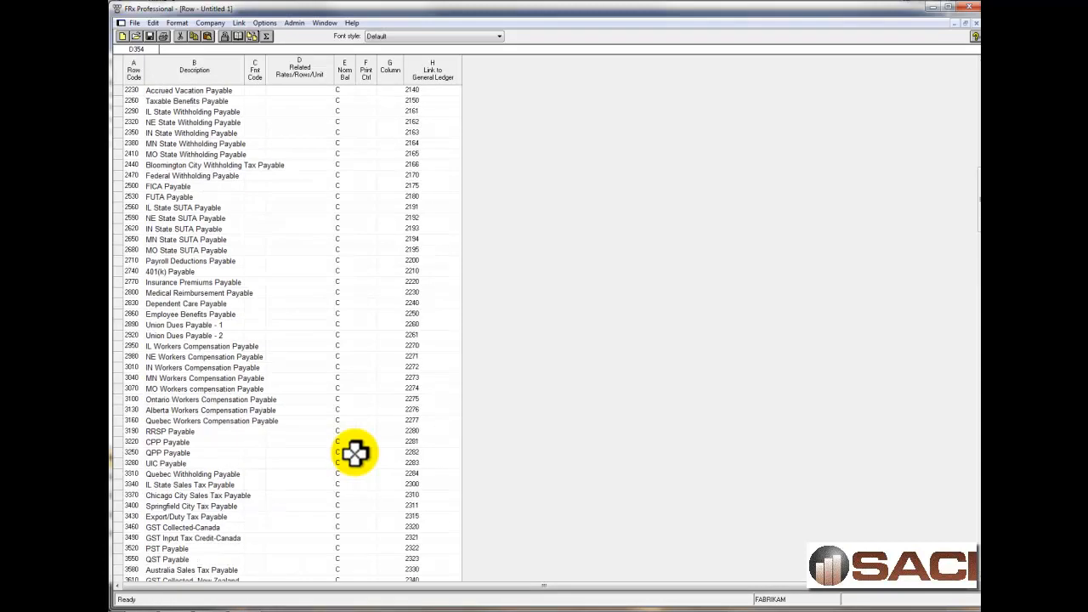
pyautogui.scroll(-13, 354, 453)
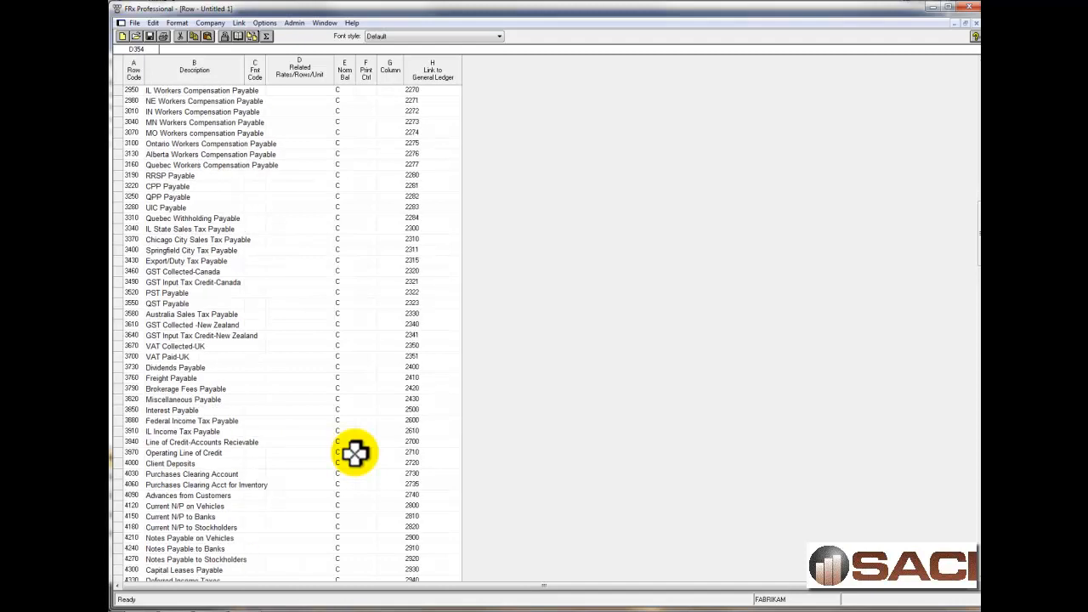
pyautogui.click(279, 504)
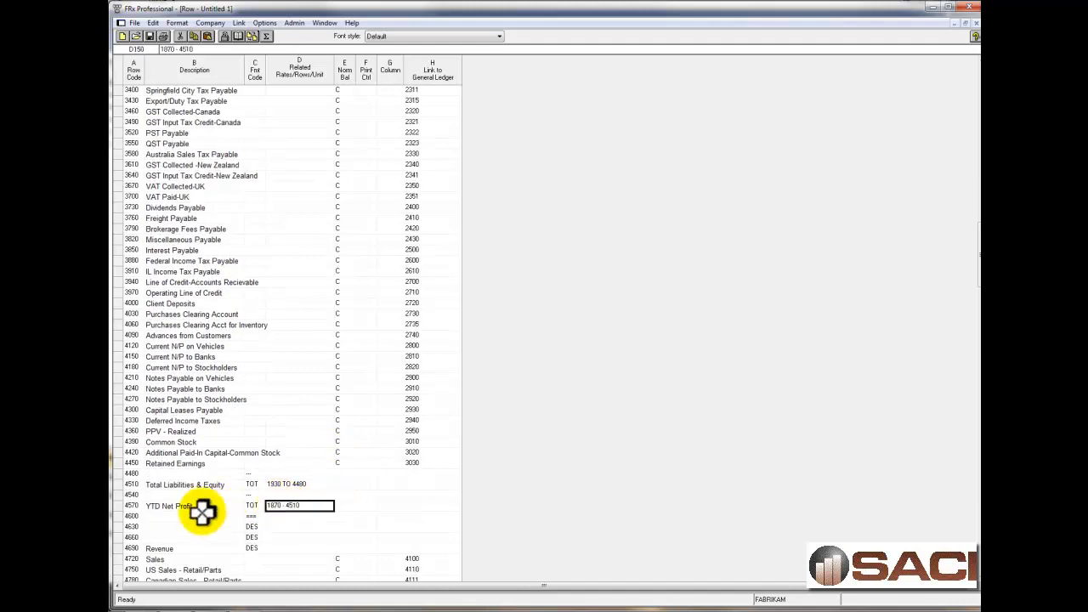
pyautogui.click(168, 506)
pyautogui.click(136, 508)
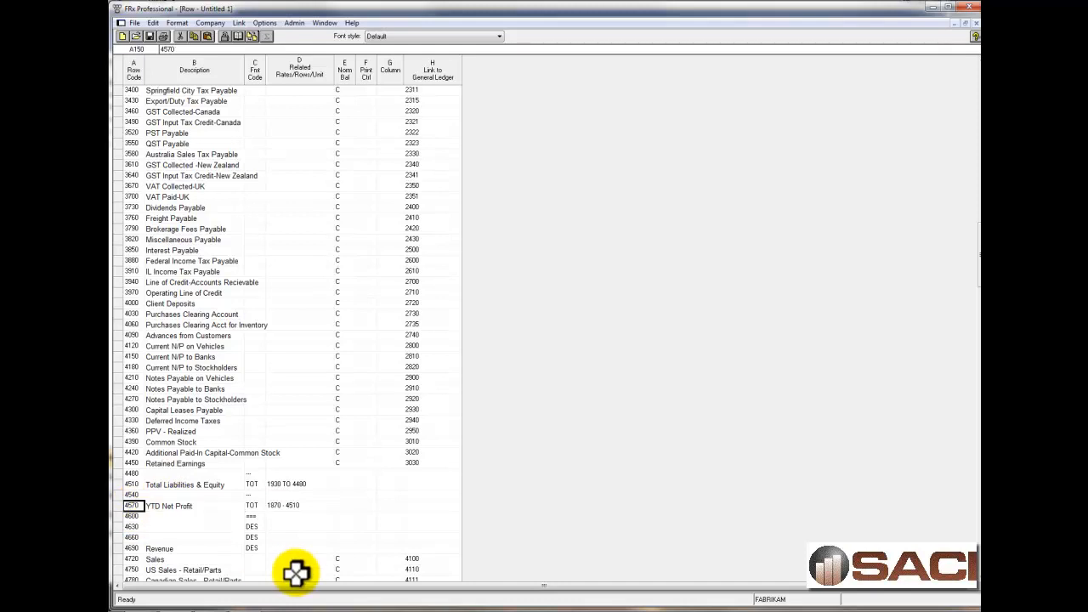
pyautogui.scroll(-20, 246, 544)
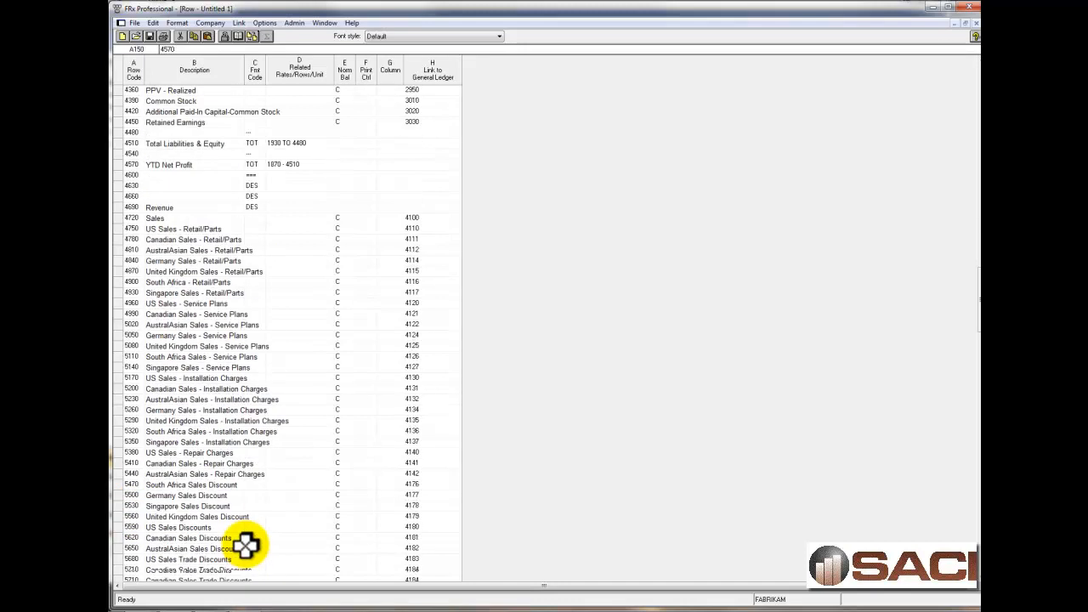
pyautogui.doubleClick(281, 570)
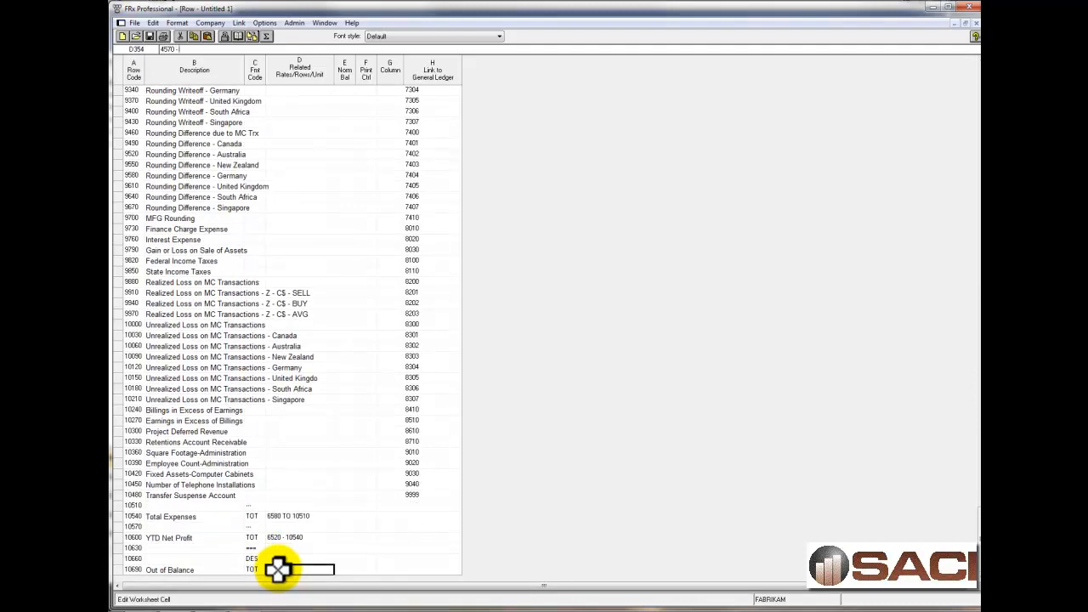
pyautogui.write('4570 - 10600')
pyautogui.press('Tab')
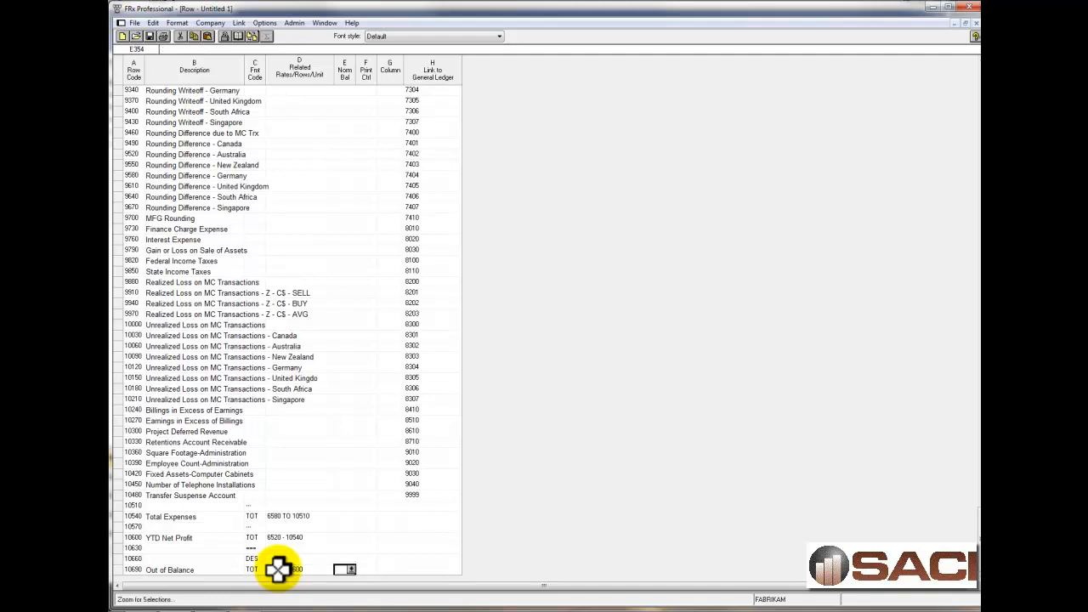
# Apply the font style Arial,16,bold,italic,Red to the Out of Balance description in row 10690.
pyautogui.click(213, 569)
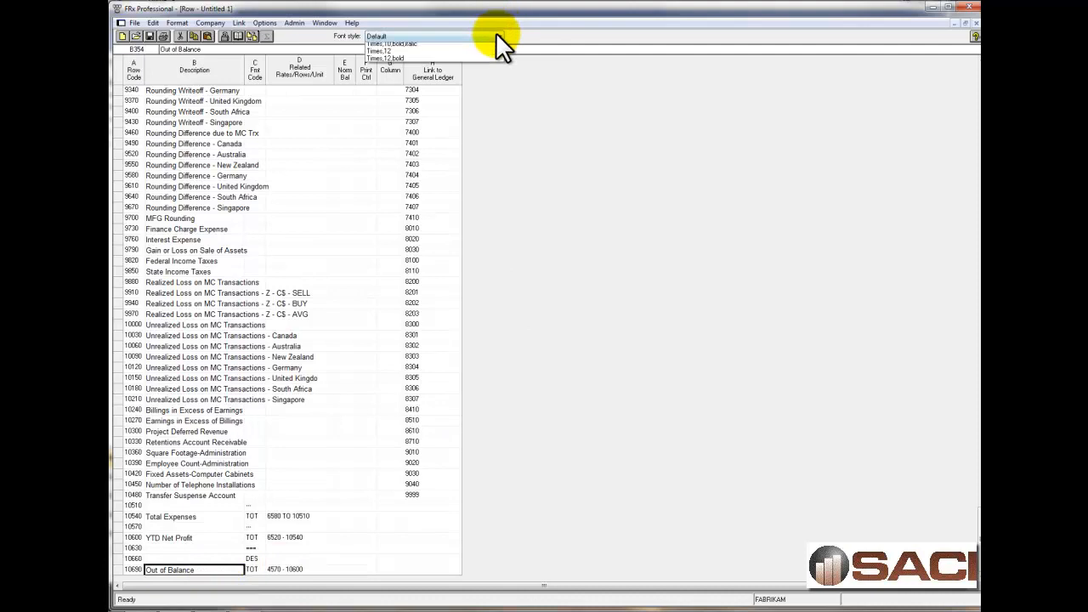
pyautogui.click(499, 36)
pyautogui.click(424, 138)
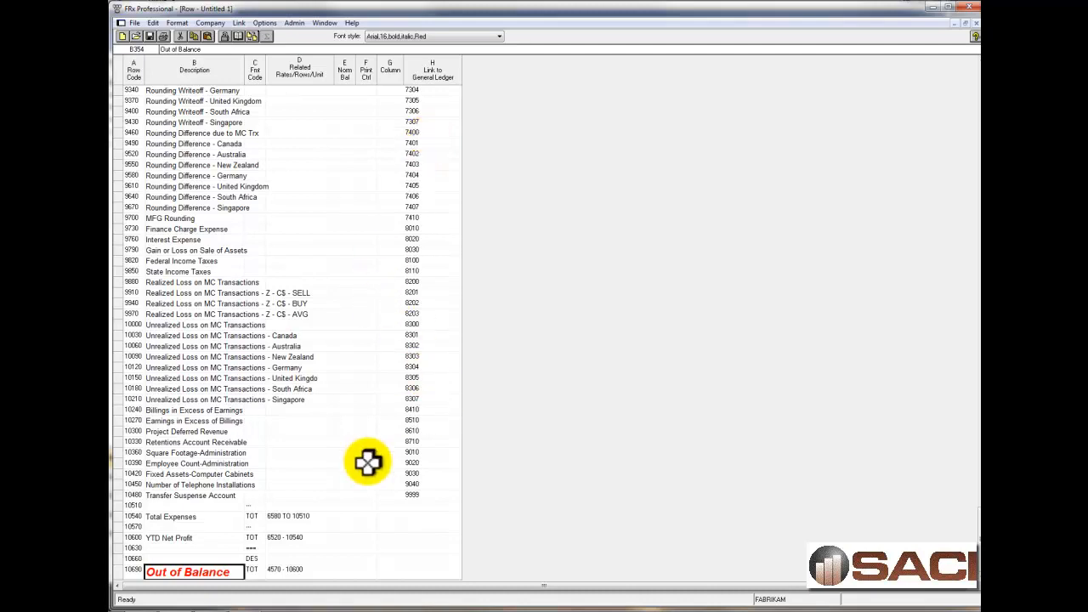
# Set the print control of the Out of Balance row to X0, Suppress Row if All Zeros (Override).
pyautogui.click(369, 571)
pyautogui.click(370, 570)
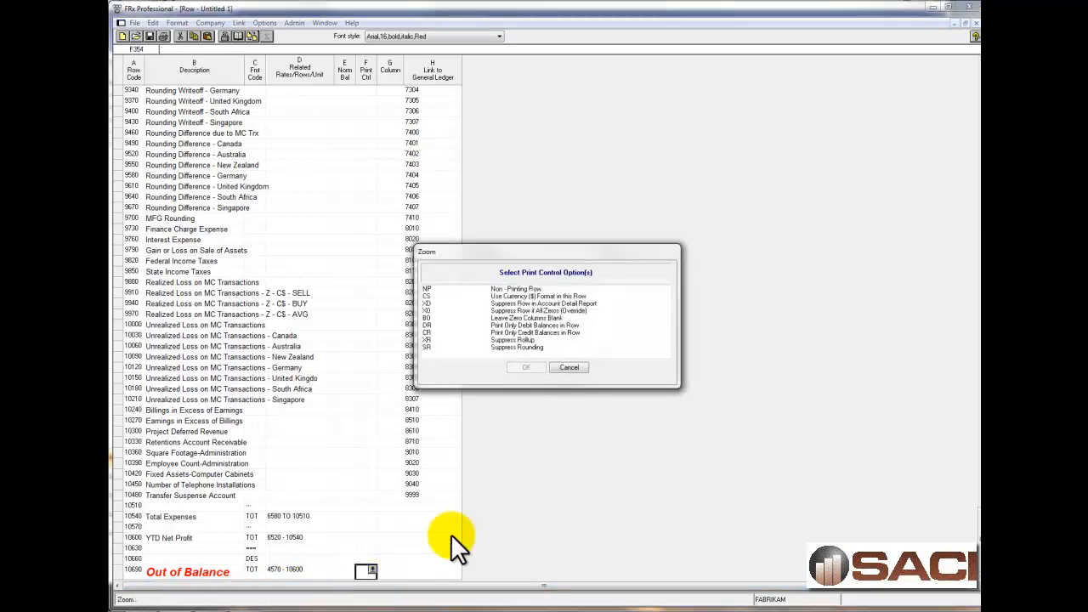
pyautogui.click(505, 310)
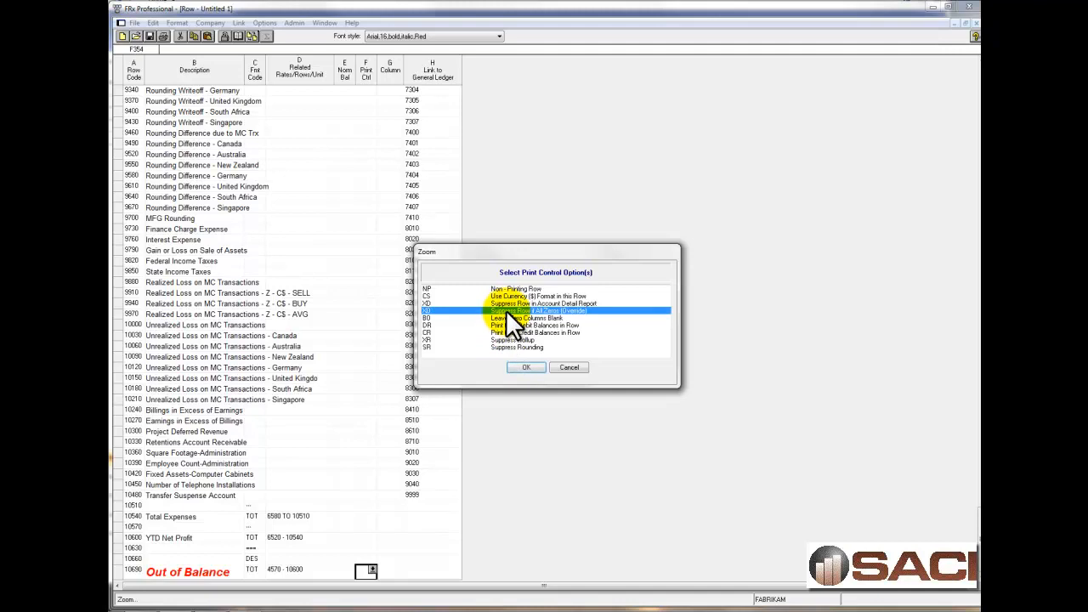
pyautogui.click(522, 368)
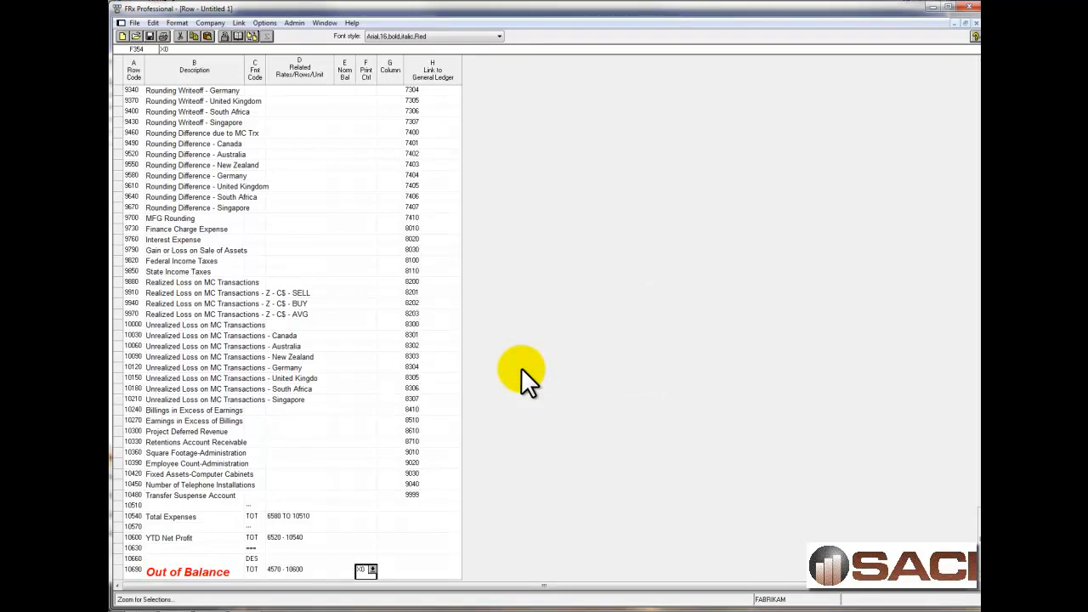
# Apply the Assets heading's font style, Arial,12,bold,italic,Blue, to the Total Assets description in row 1870.
pyautogui.scroll(20, 371, 391)
pyautogui.scroll(20, 370, 390)
pyautogui.click(239, 88)
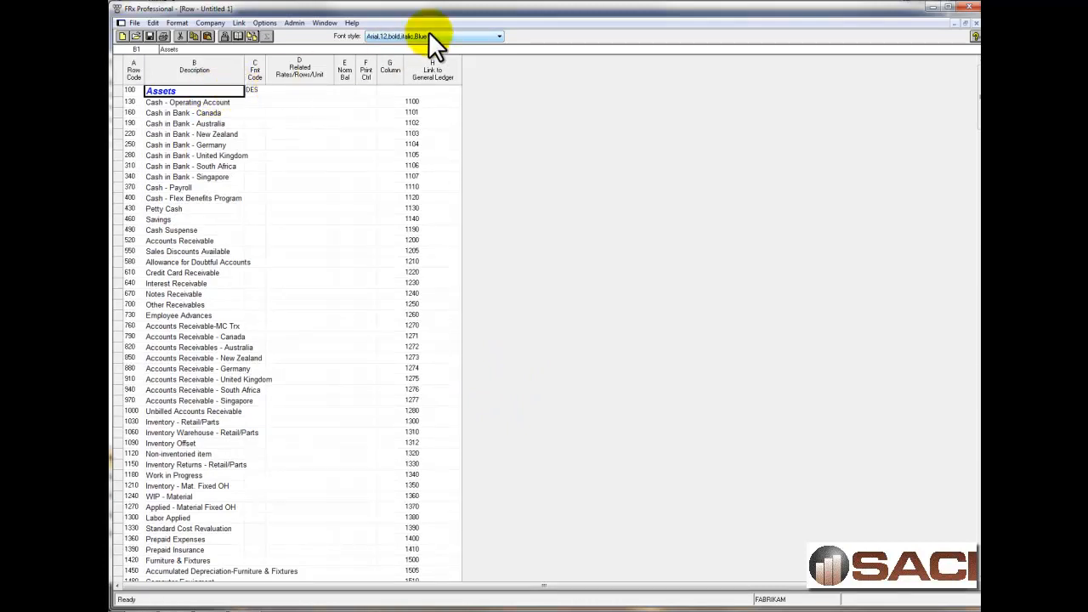
pyautogui.click(187, 283)
pyautogui.scroll(-14, 213, 369)
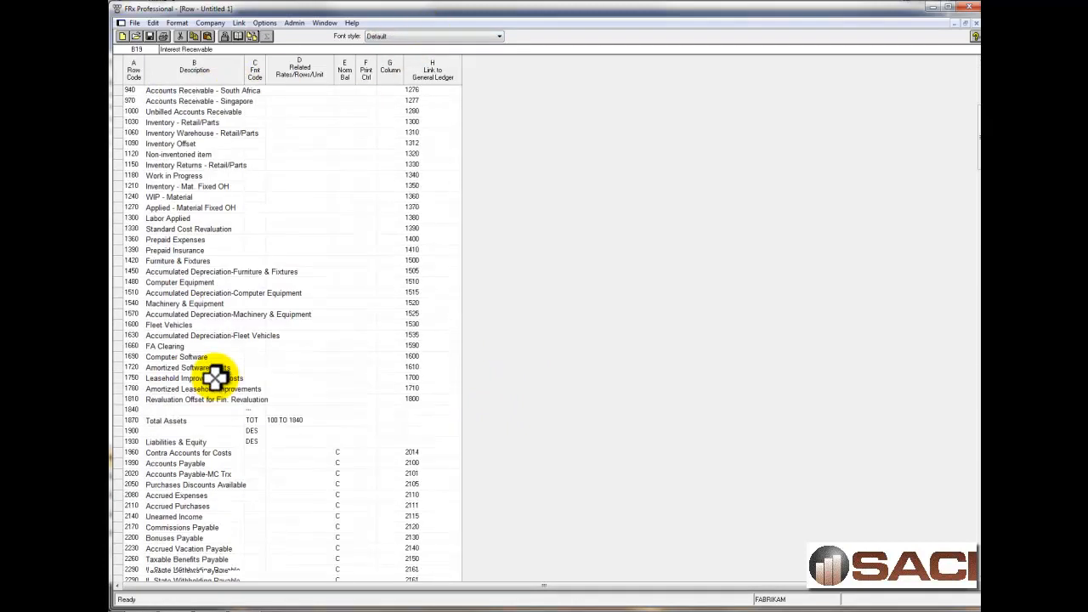
pyautogui.click(214, 272)
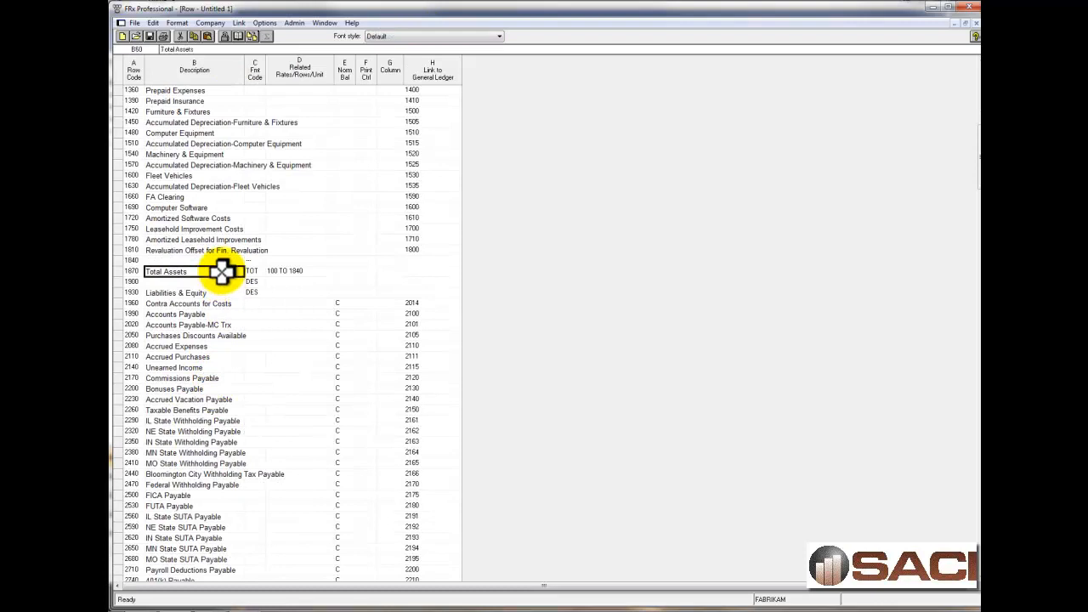
pyautogui.click(441, 36)
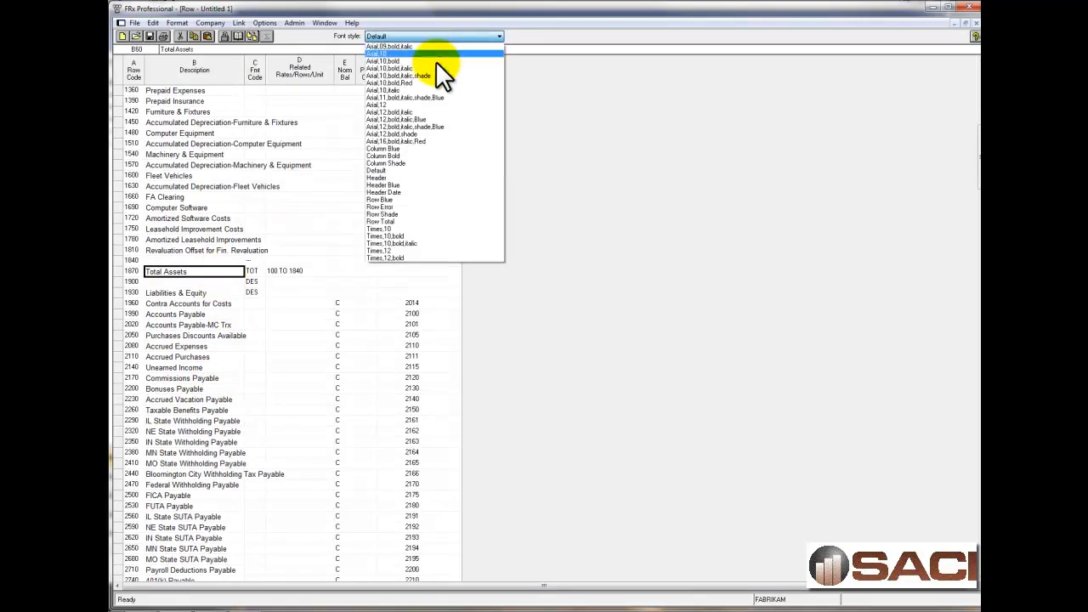
pyautogui.click(419, 117)
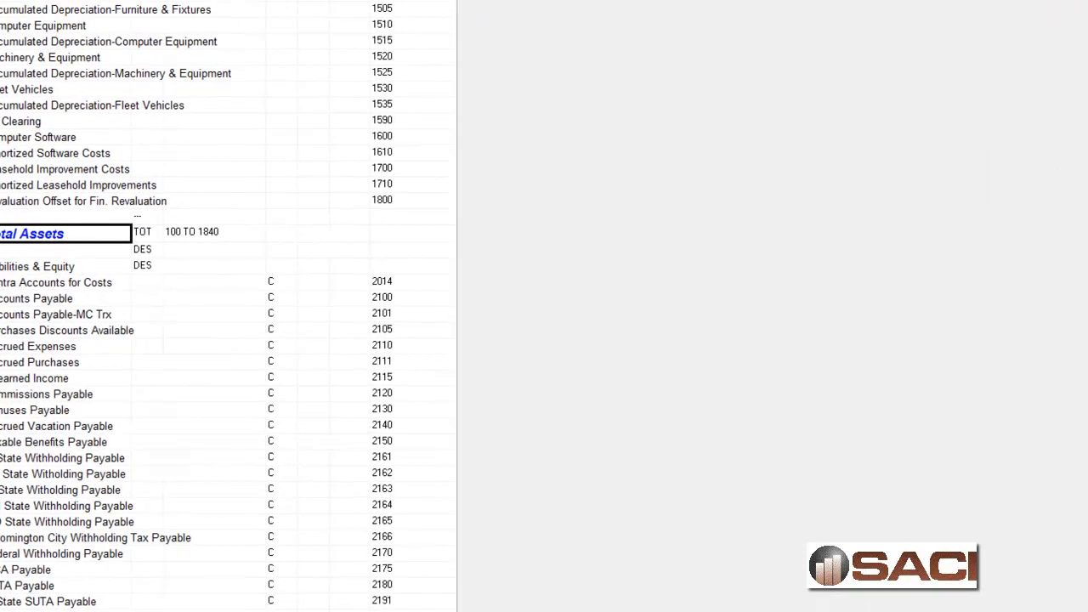
# Close the row format and save it in the Default specification set, named with the author's first name followed by "Report".
pyautogui.click(977, 23)
pyautogui.click(391, 314)
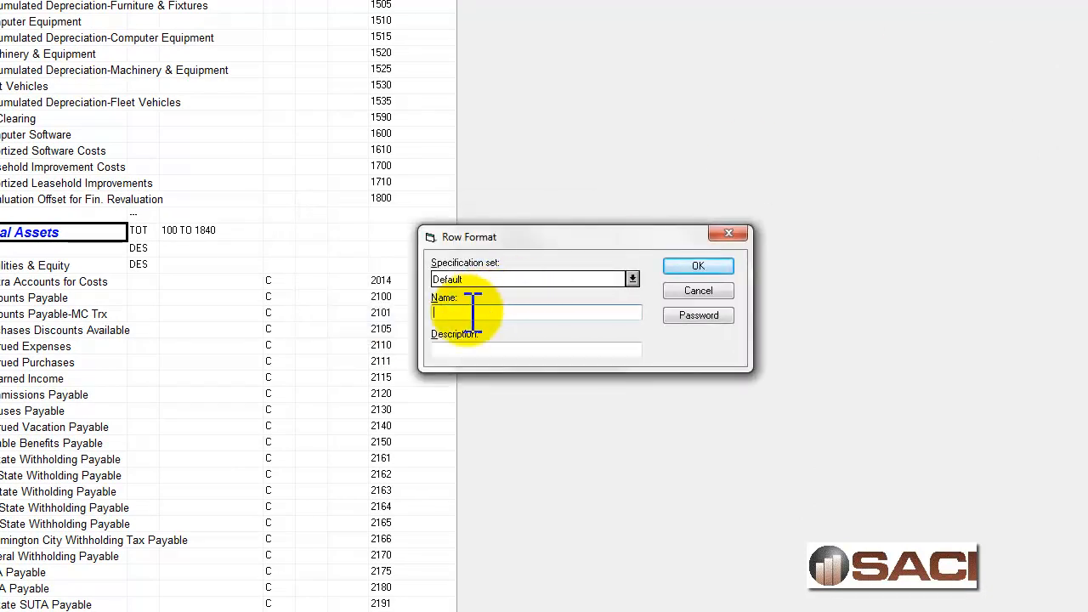
pyautogui.write('BelindaReport')
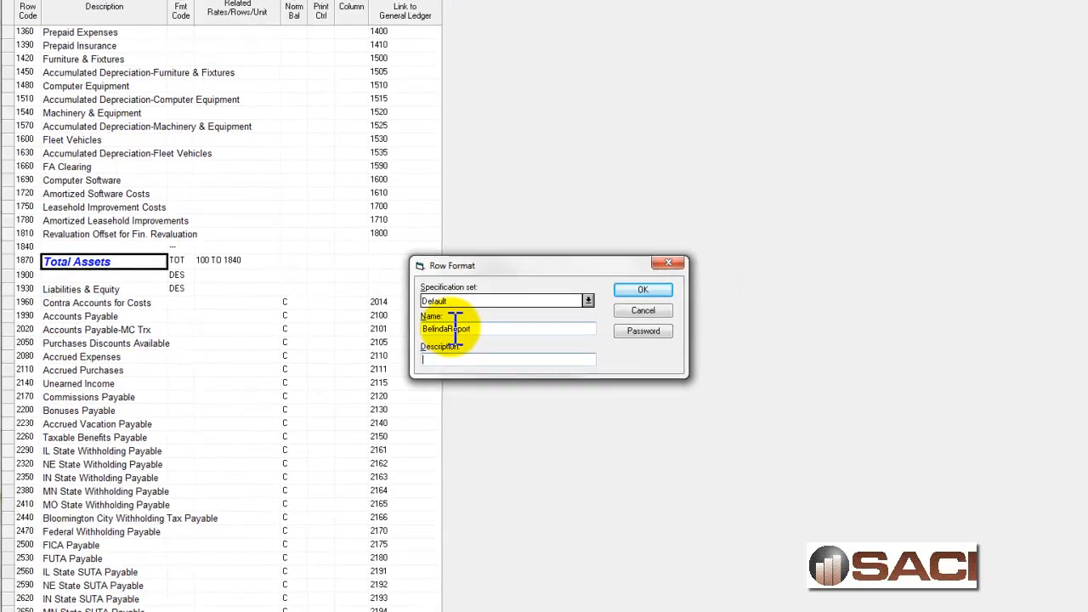
pyautogui.click(642, 292)
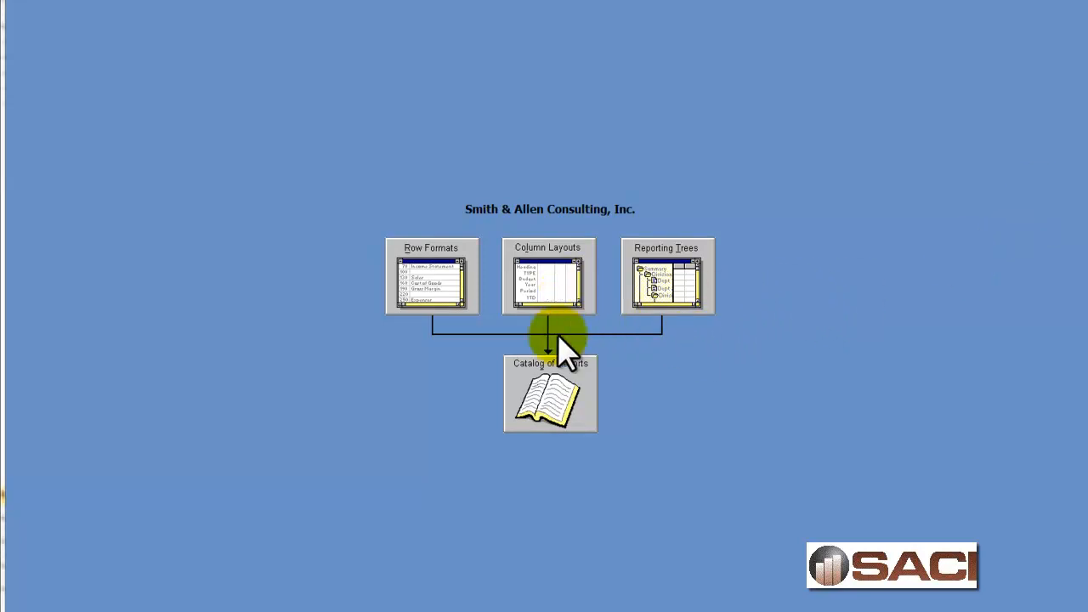
# Open the existing MTD_YTD column layout (Month & Year To Date Only) to review its column settings.
pyautogui.click(544, 293)
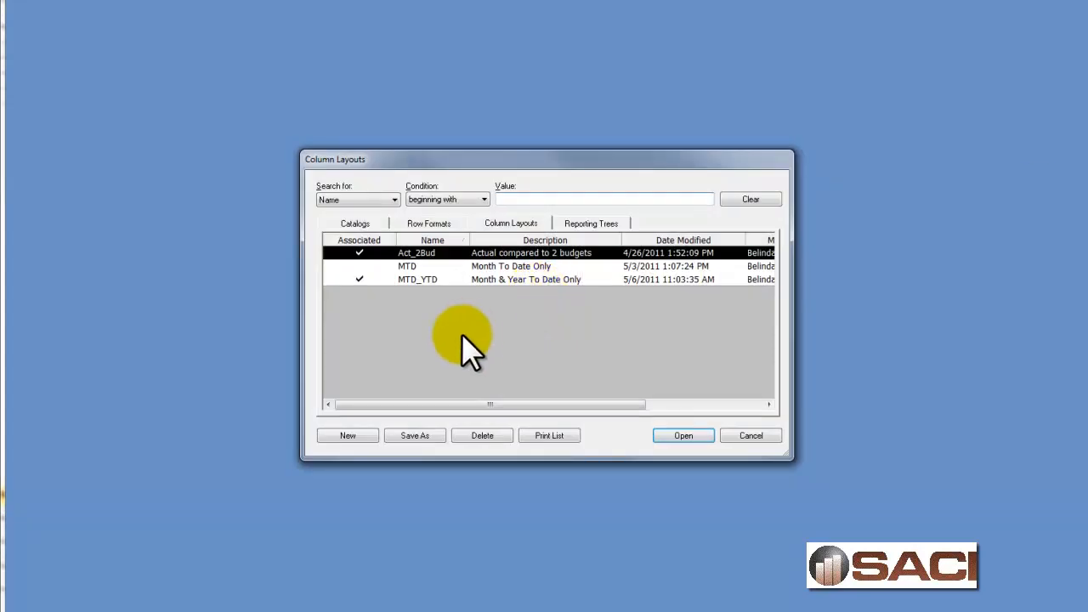
pyautogui.click(413, 279)
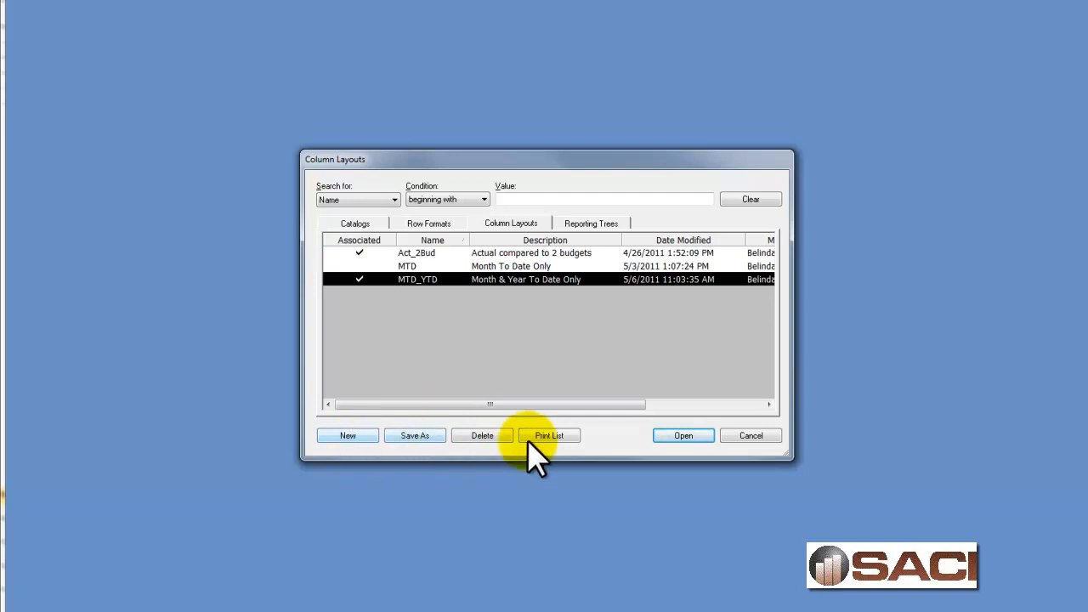
pyautogui.click(661, 432)
pyautogui.click(305, 93)
pyautogui.click(214, 139)
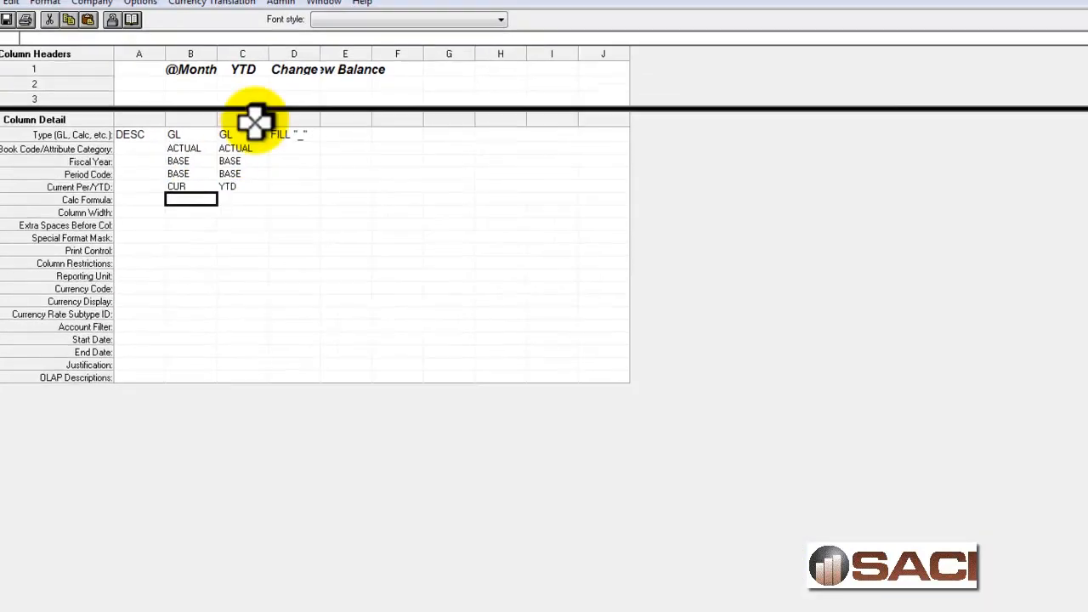
# Widen columns D and E of the column layout to fit their headers, and change column D's header to Changes.
pyautogui.click(259, 138)
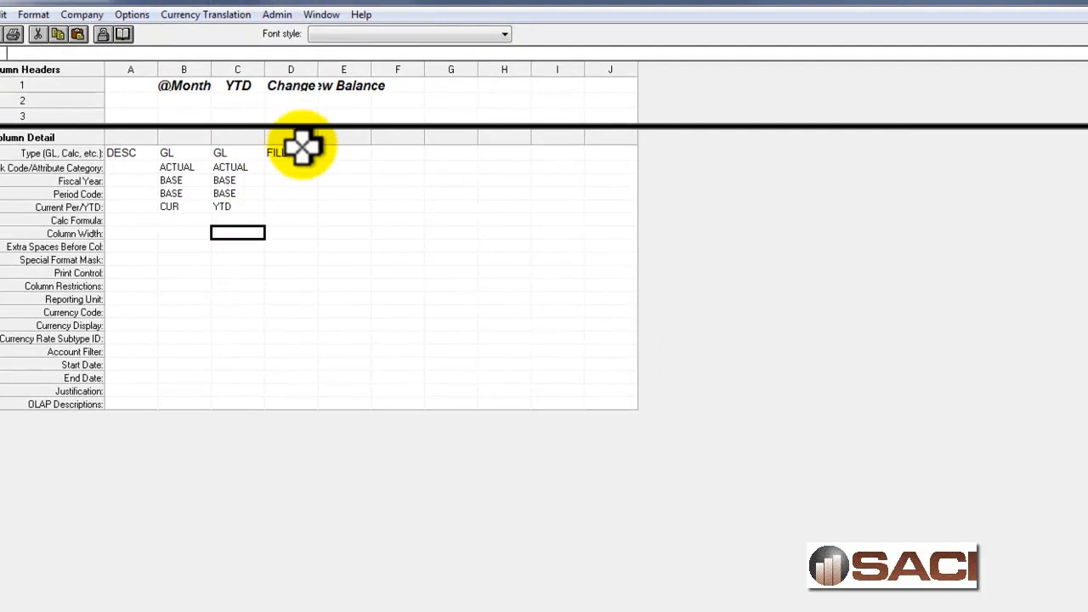
pyautogui.click(301, 149)
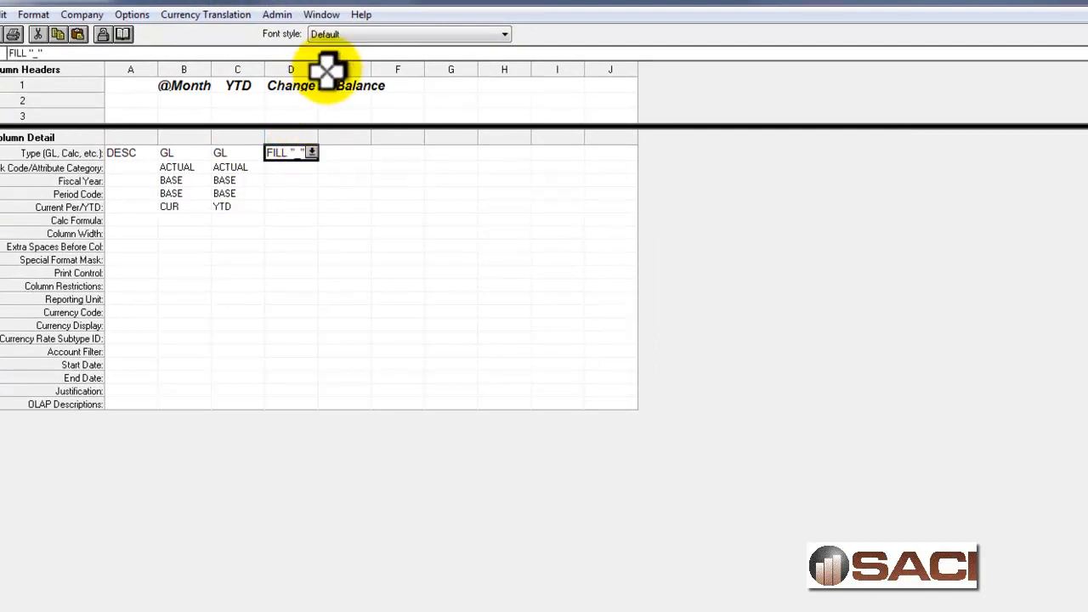
pyautogui.moveTo(317, 68); pyautogui.dragTo(332, 68)
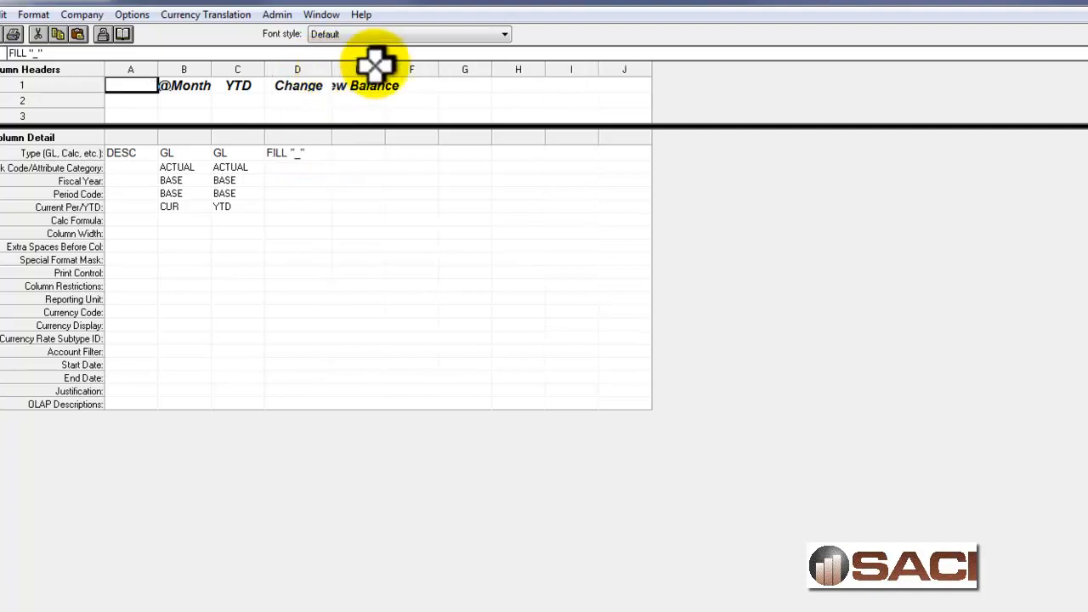
pyautogui.click(307, 85)
pyautogui.click(104, 52)
pyautogui.write('s')
pyautogui.click(361, 193)
pyautogui.click(391, 85)
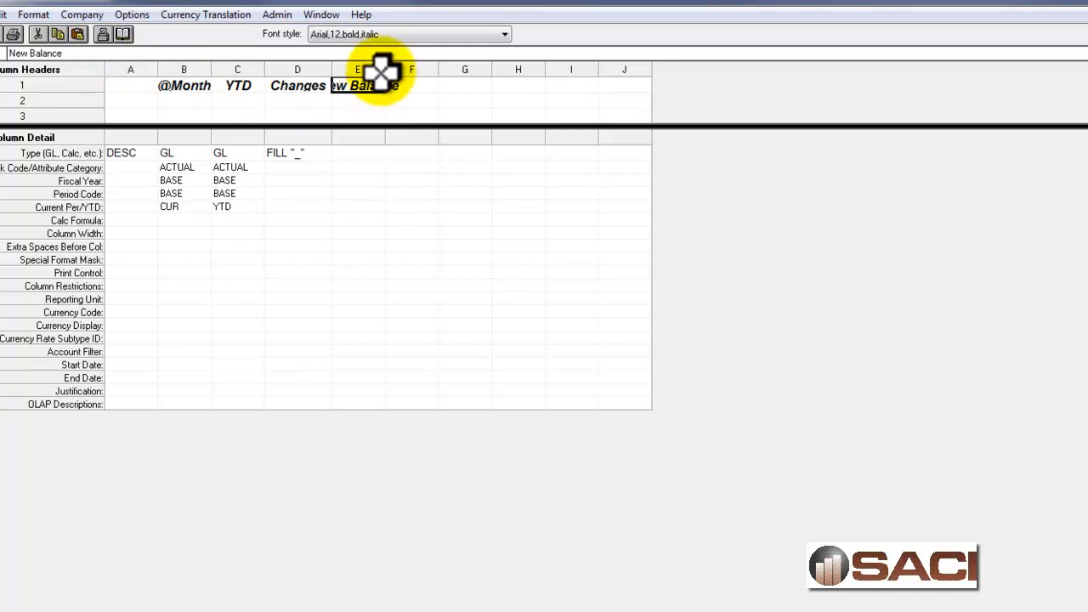
pyautogui.moveTo(385, 69); pyautogui.dragTo(417, 69)
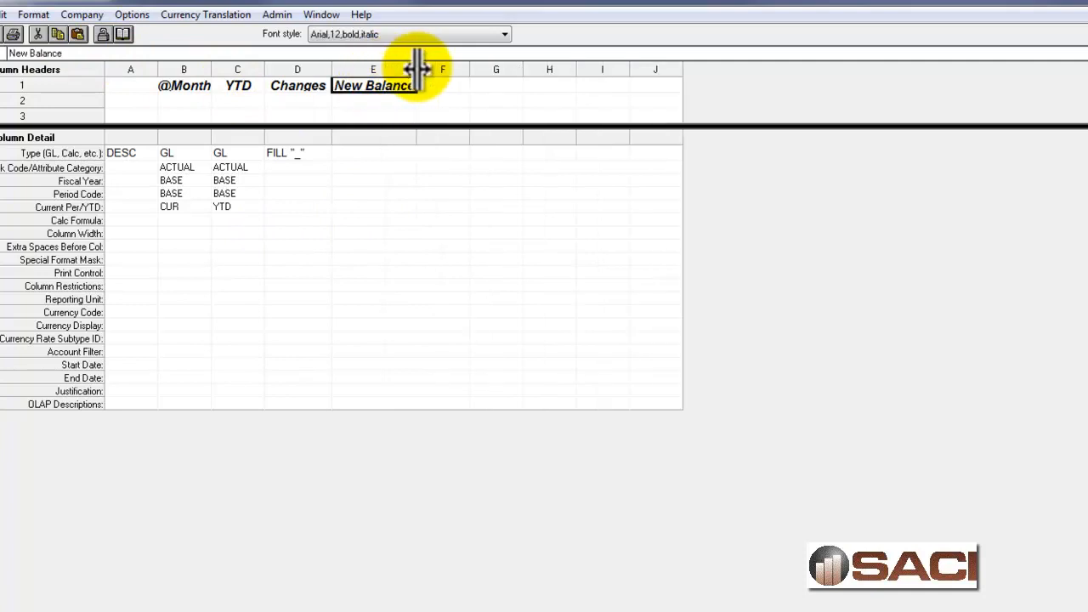
# Set the column type of the New Balance column to FILL "_" so it prints blank lines.
pyautogui.click(370, 154)
pyautogui.click(409, 152)
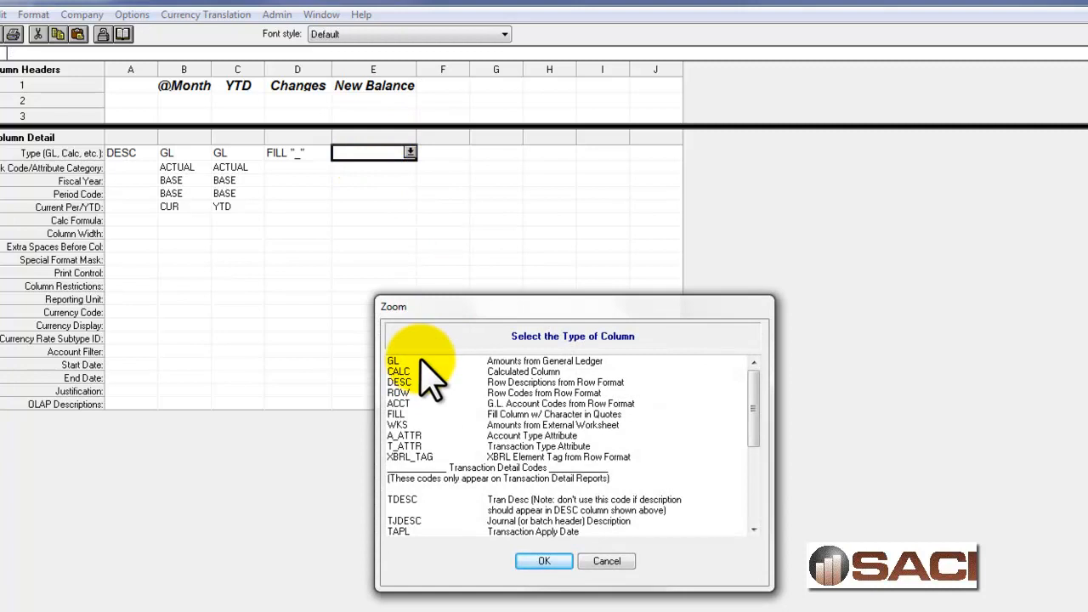
pyautogui.click(401, 414)
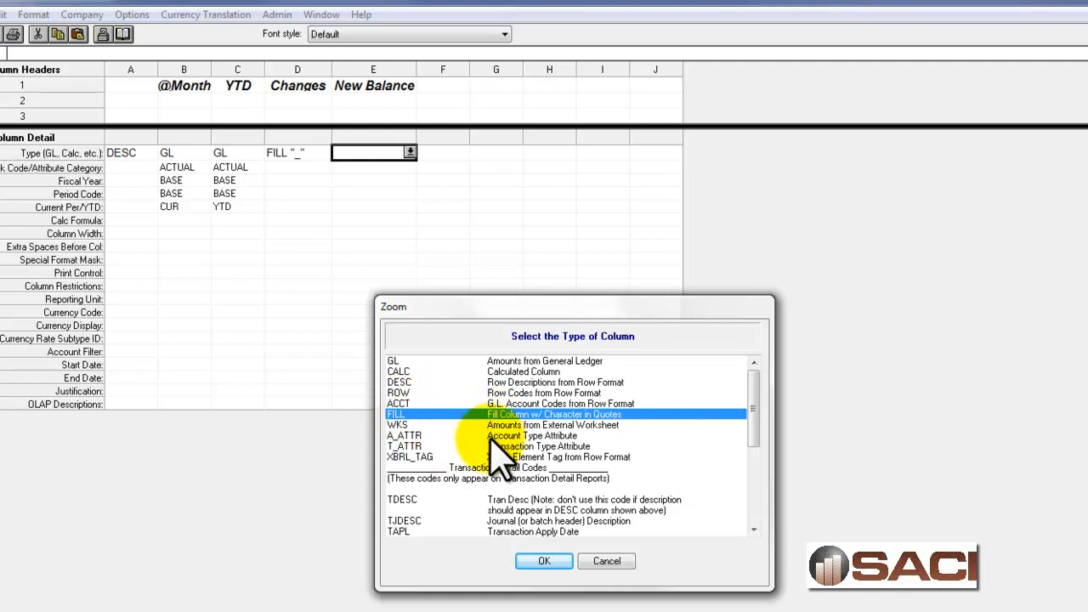
pyautogui.click(544, 561)
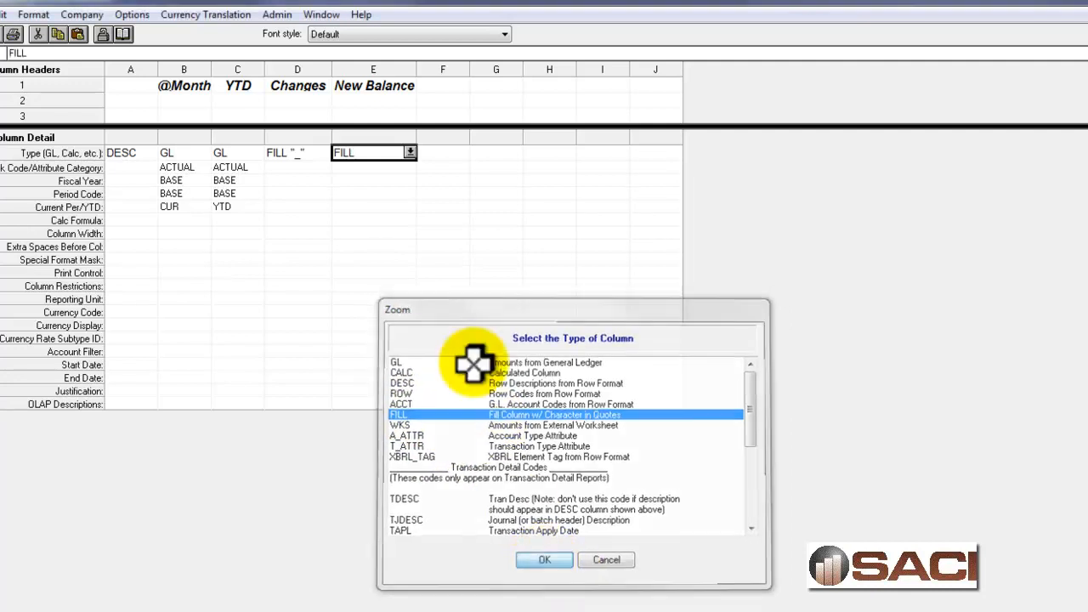
pyautogui.click(81, 52)
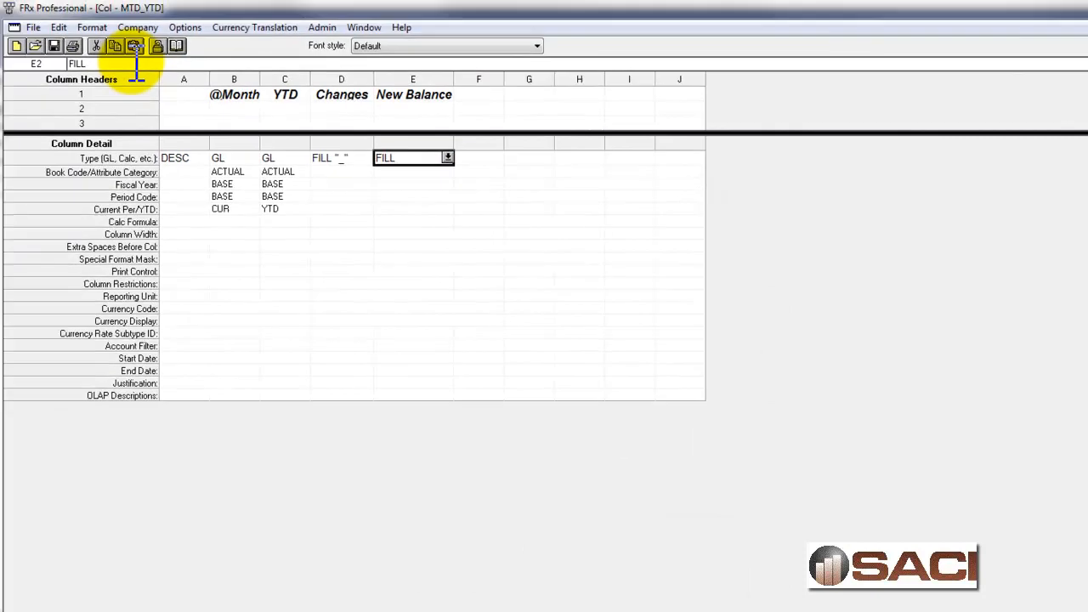
pyautogui.write('"')
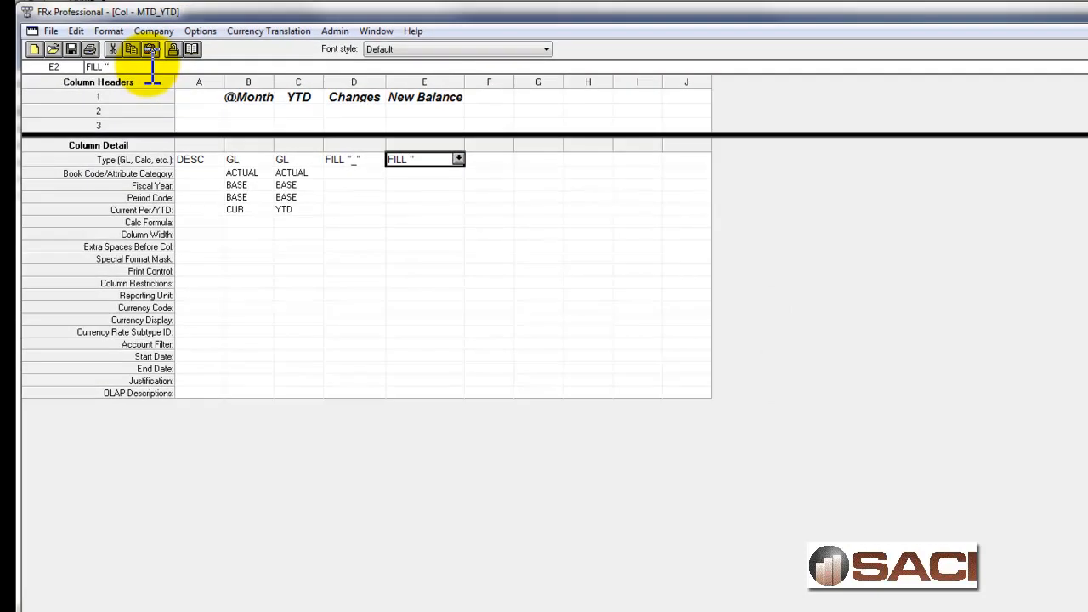
pyautogui.write('_"')
pyautogui.press('Return')
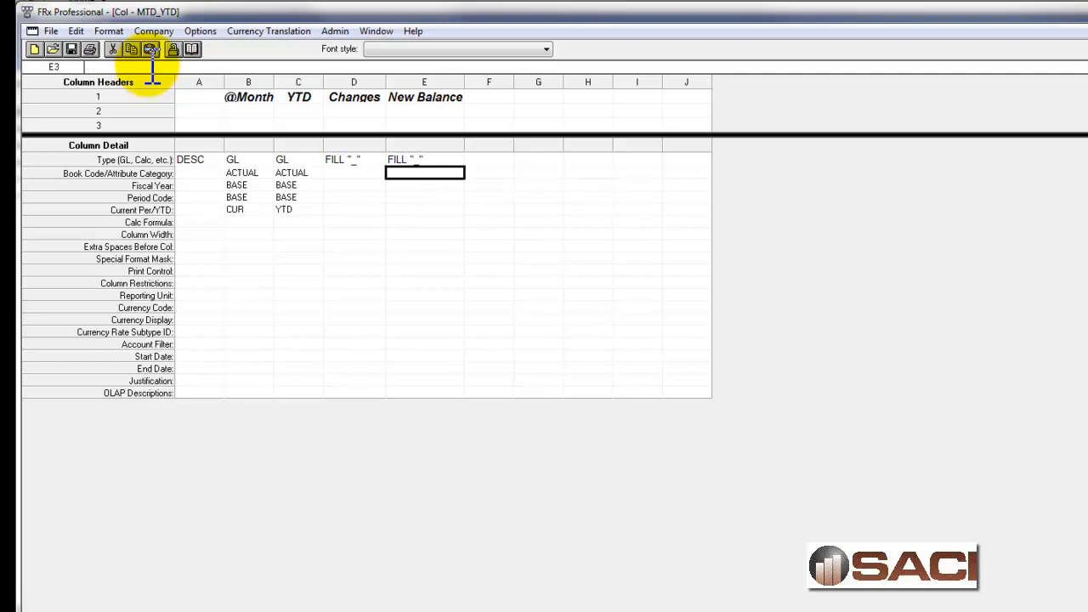
# Close the MTD_YTD column layout with its changes saved, and start a new record in the Catalog of Reports.
pyautogui.click(1078, 2)
pyautogui.click(397, 334)
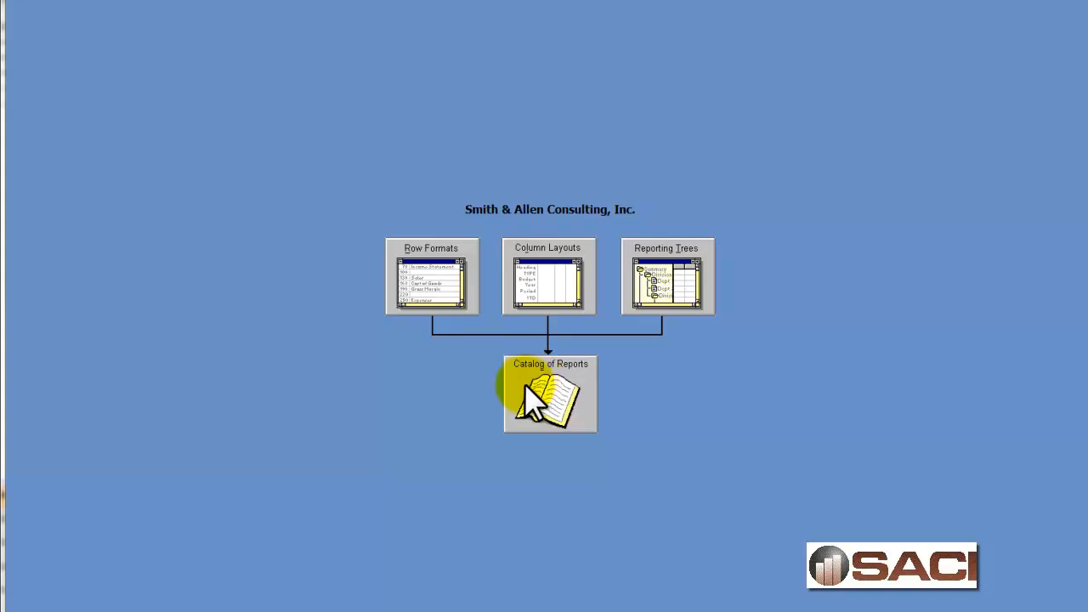
pyautogui.click(548, 391)
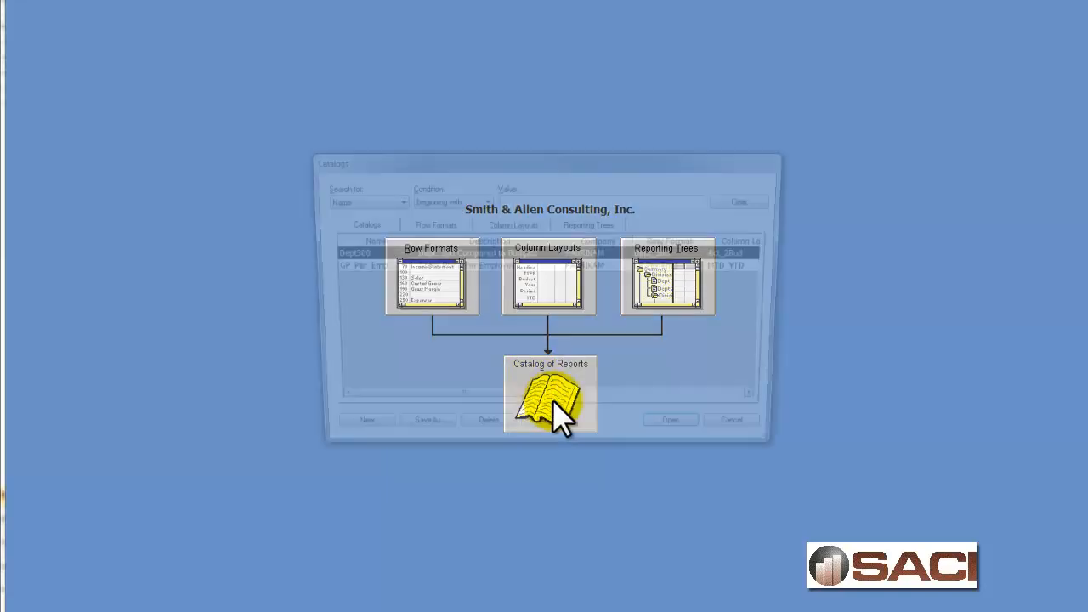
pyautogui.click(368, 434)
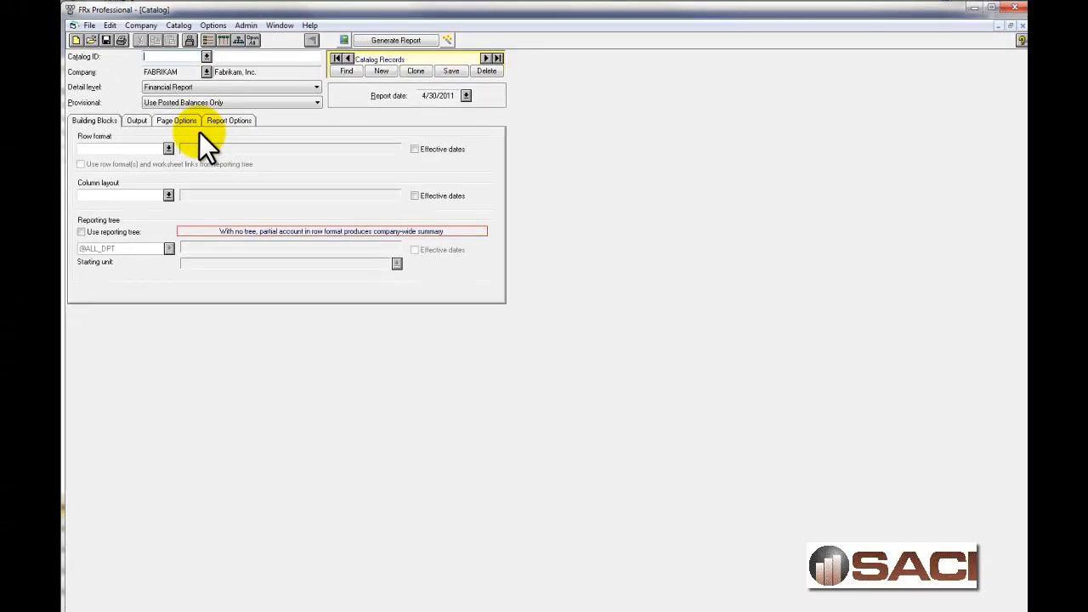
# Enter the author's first name as the catalog ID and a report title containing that name as its description.
pyautogui.write('Belinda')
pyautogui.press('Tab')
pyautogui.write('The Belinda Report')
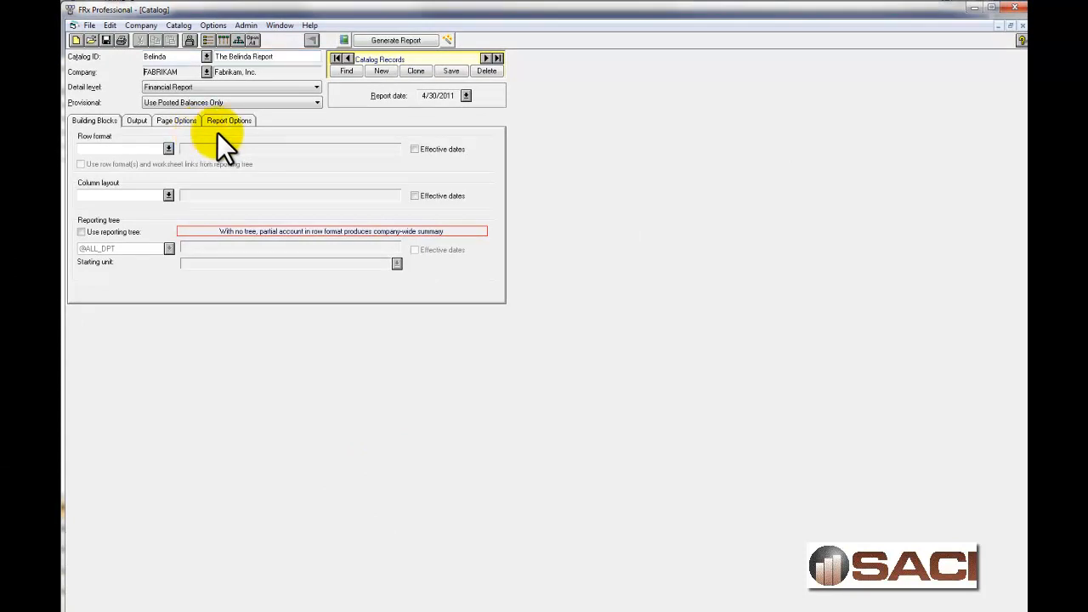
# Assign the saved row format named after the author and the MTD_YTD column layout to the catalog record.
pyautogui.click(168, 148)
pyautogui.click(469, 312)
pyautogui.doubleClick(471, 309)
pyautogui.click(168, 195)
pyautogui.click(476, 328)
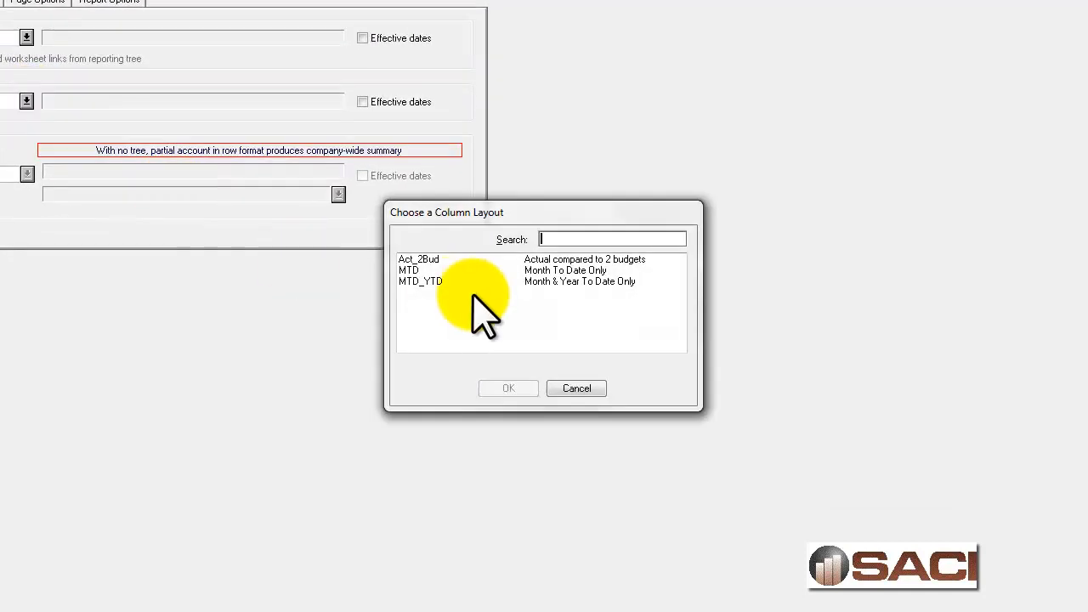
pyautogui.doubleClick(491, 298)
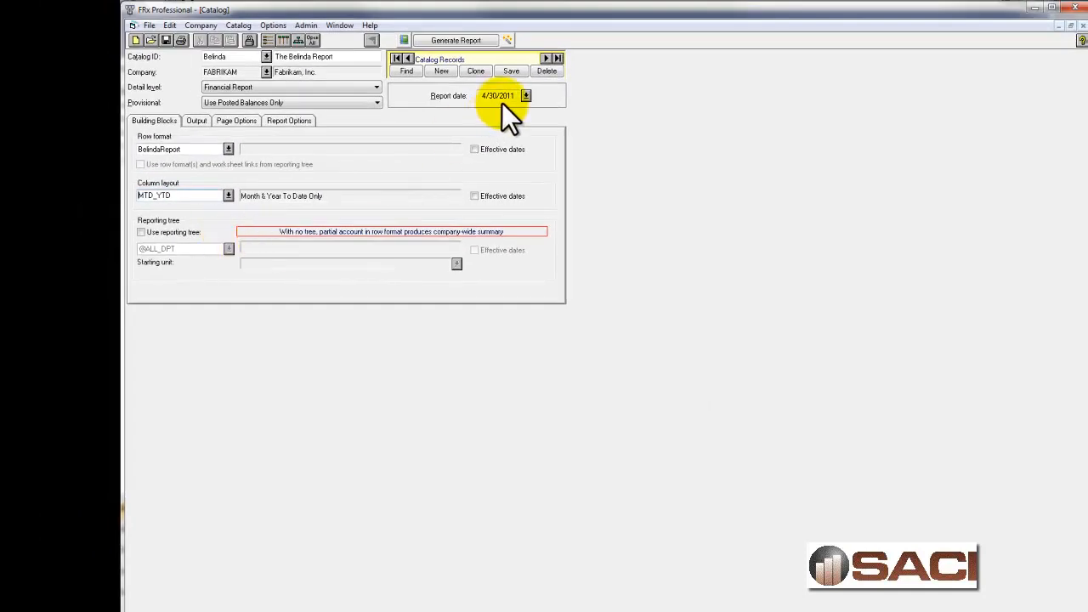
# Set the base year of the report date to 2017 and save the catalog record.
pyautogui.click(525, 95)
pyautogui.click(537, 329)
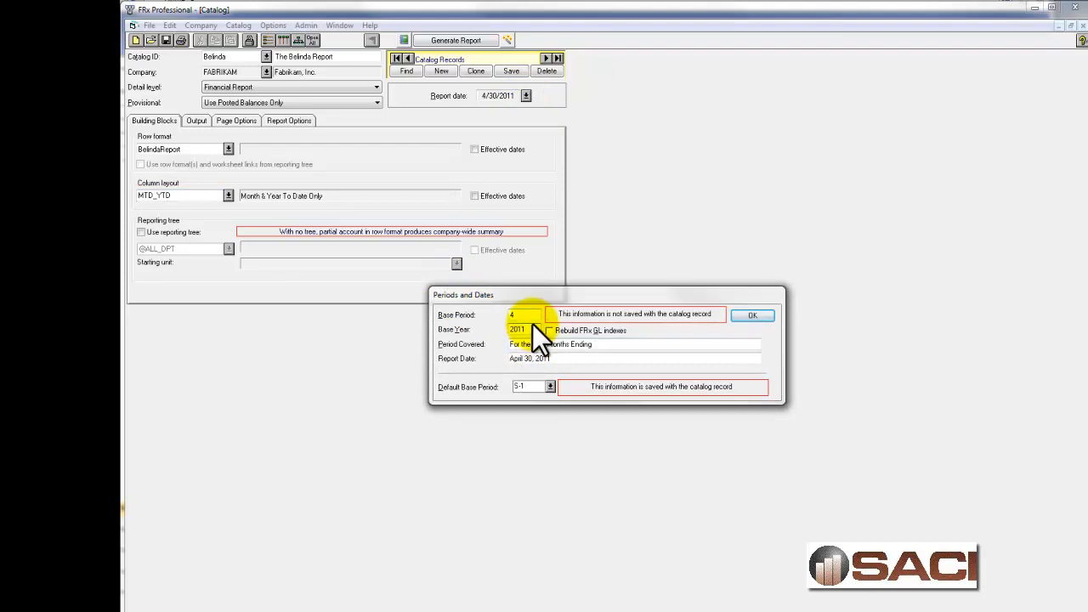
pyautogui.click(752, 316)
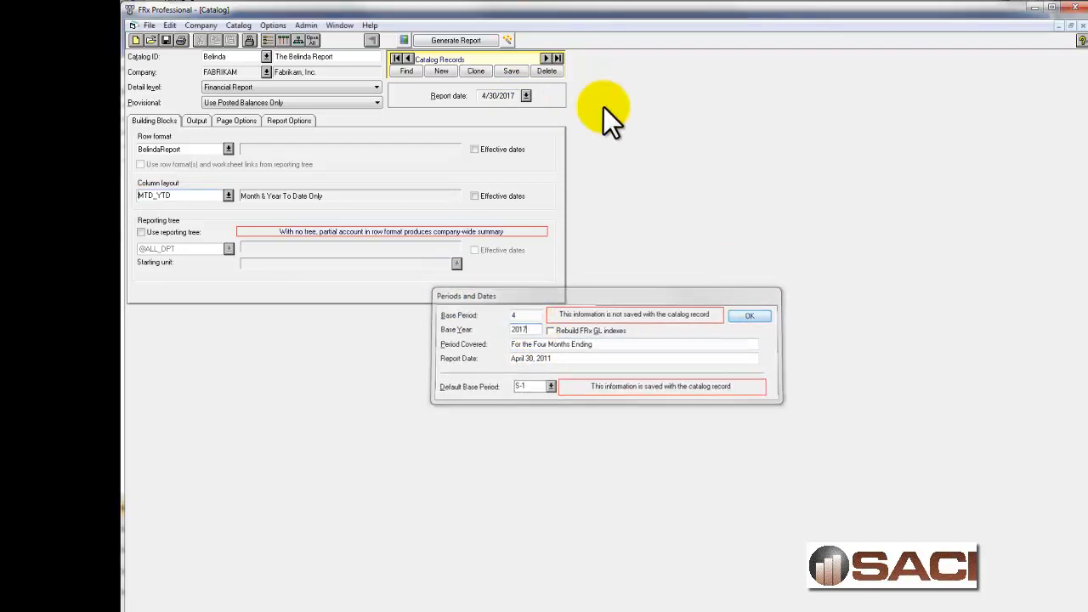
pyautogui.click(511, 71)
# Generate the report and examine its account totals, YTD Net Profit rows and the Out of Balance page.
pyautogui.click(461, 40)
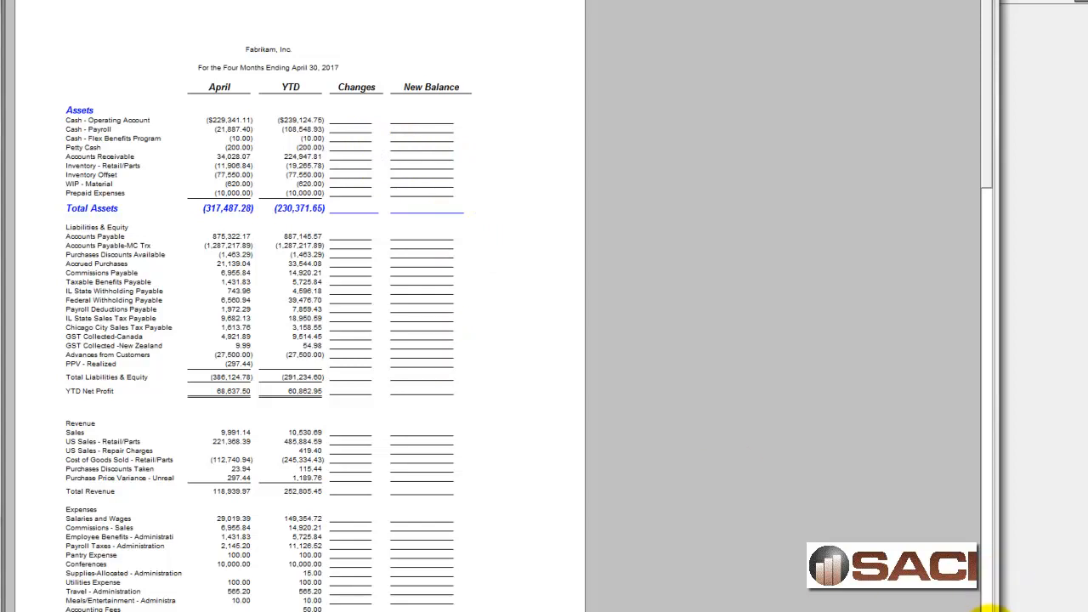
pyautogui.scroll(-3, 986, 599)
pyautogui.scroll(-5, 978, 602)
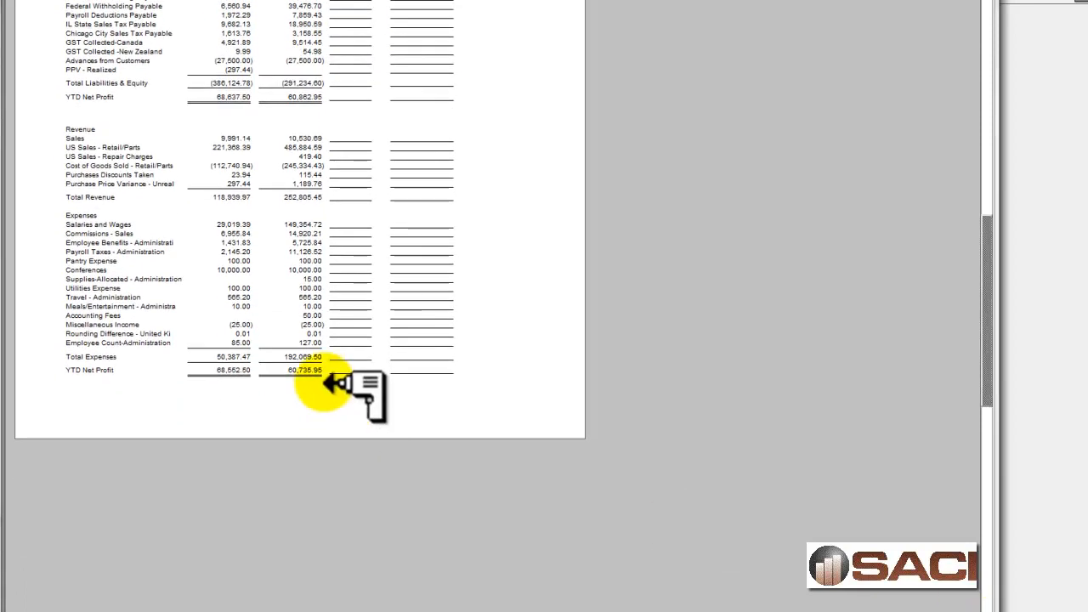
pyautogui.scroll(-10, 987, 603)
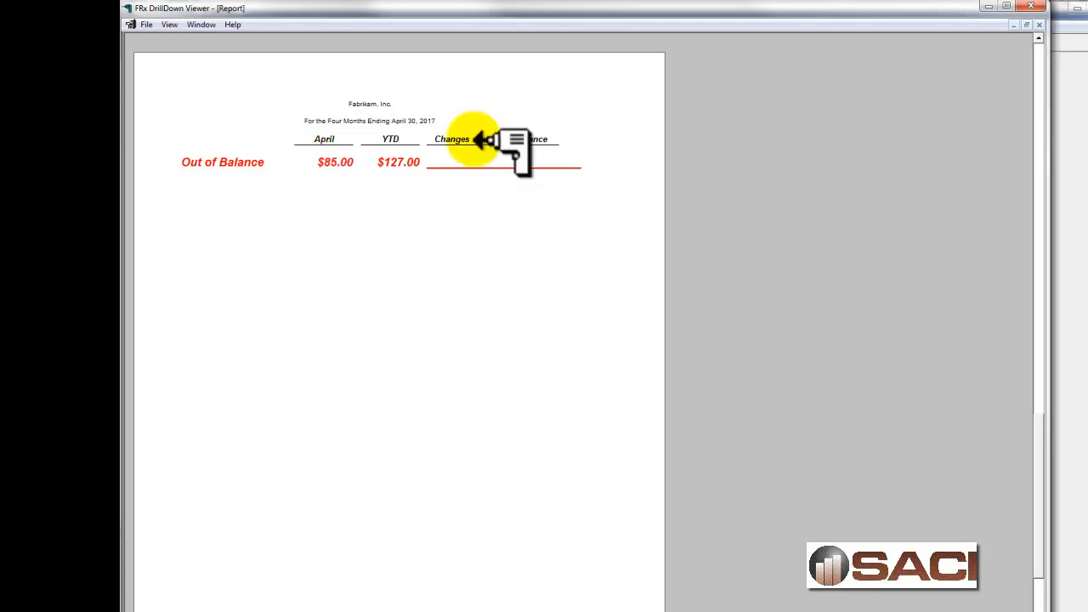
pyautogui.click(1037, 66)
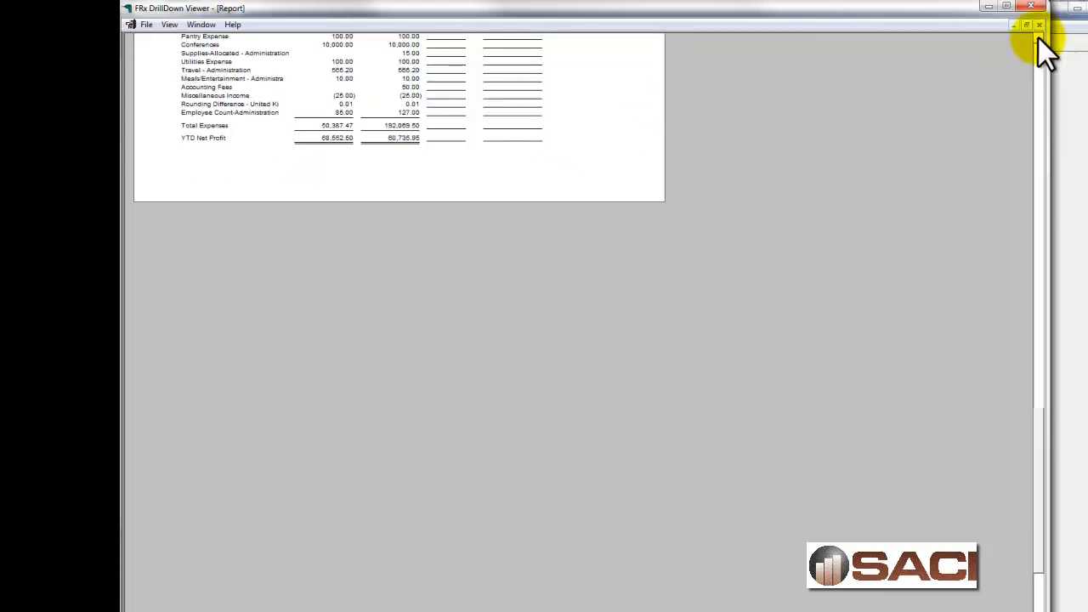
pyautogui.scroll(5, 1038, 39)
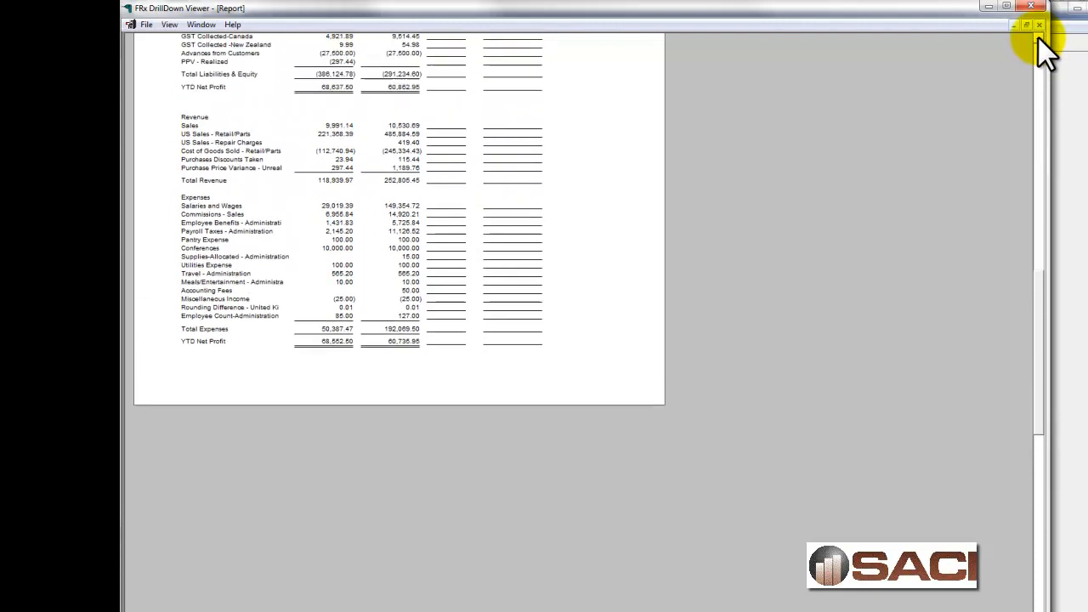
pyautogui.scroll(3, 1038, 38)
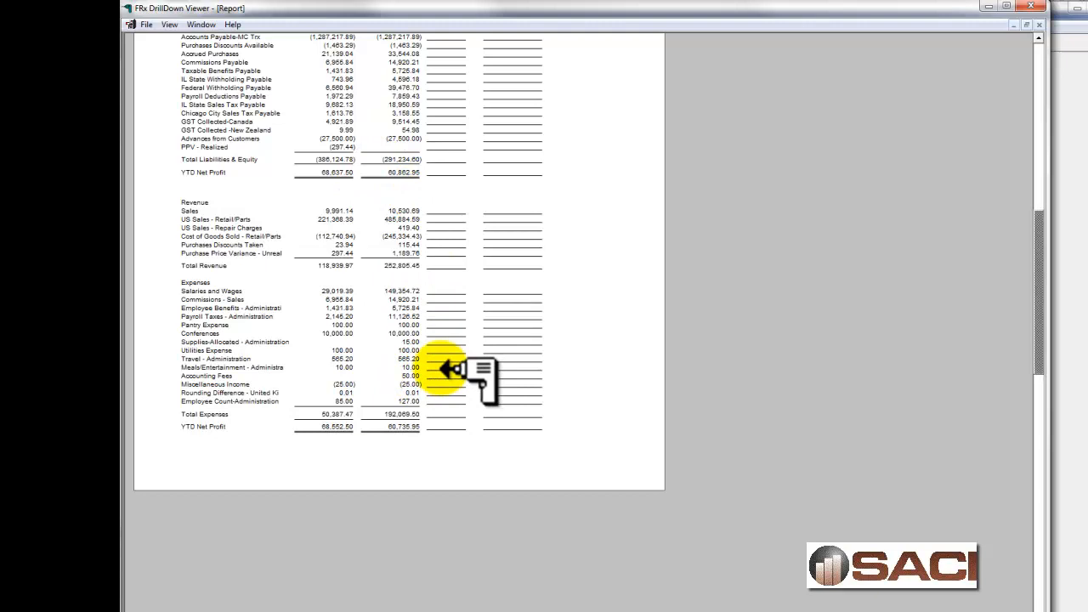
pyautogui.click(1038, 39)
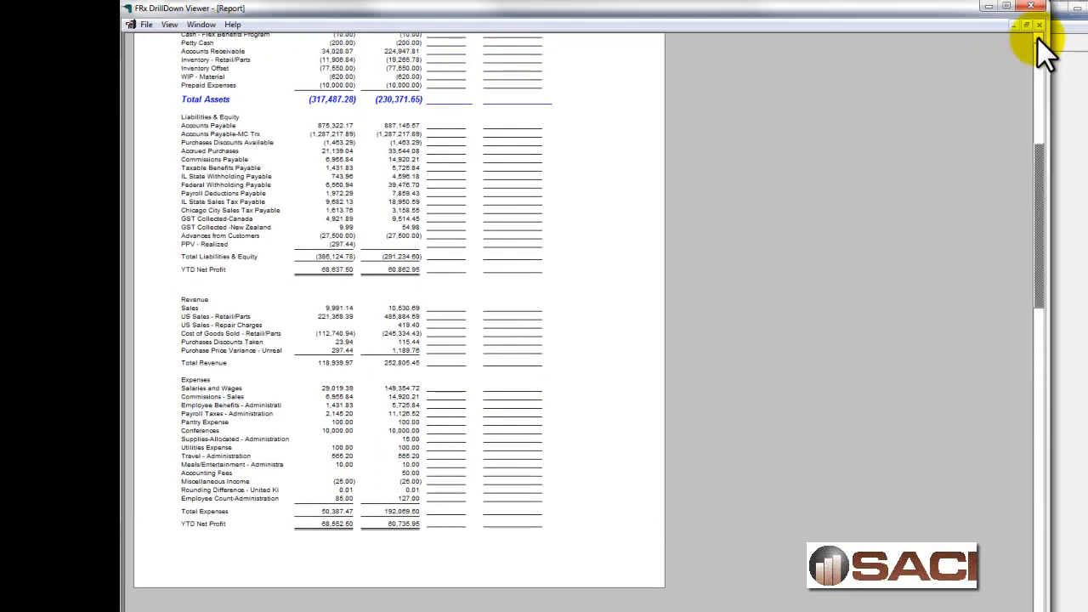